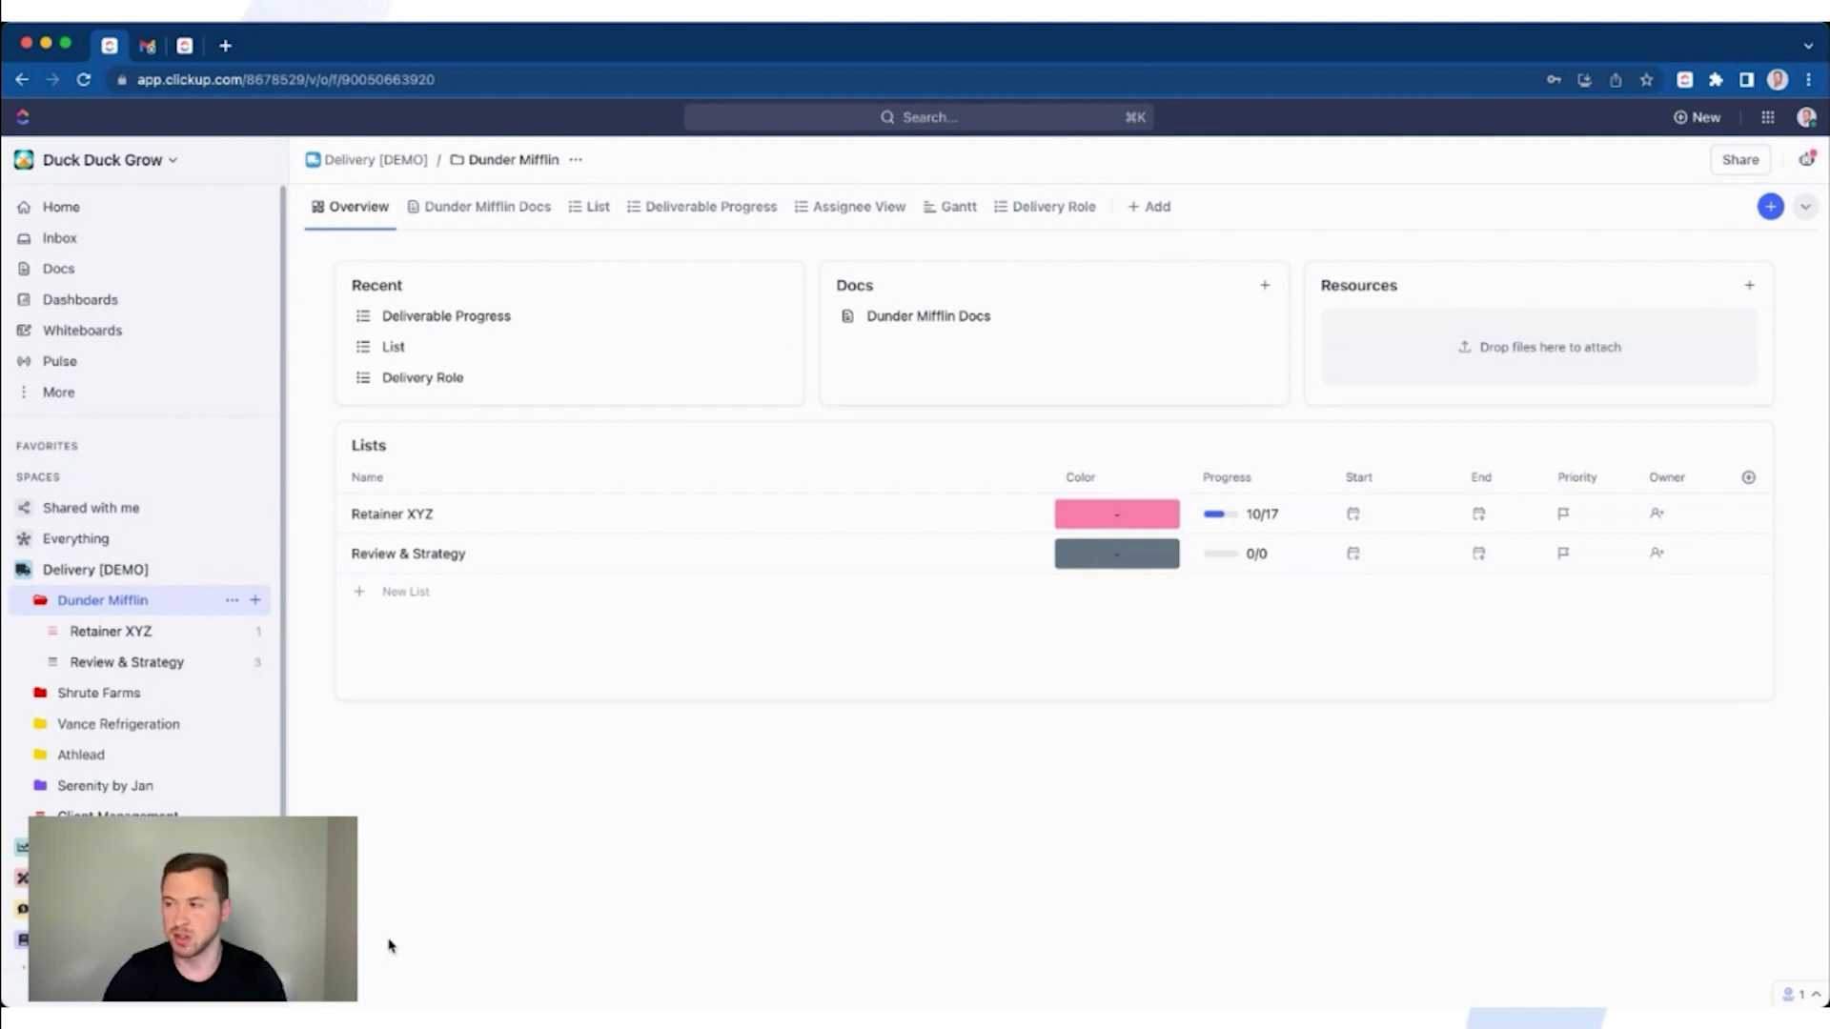
Check the Hotkeys preference in the personal settings, and return to the Dunder Mifflin folder overview
{"action": "left_click", "coordinate": [1806, 117]}
{"action": "left_click", "coordinate": [1658, 225]}
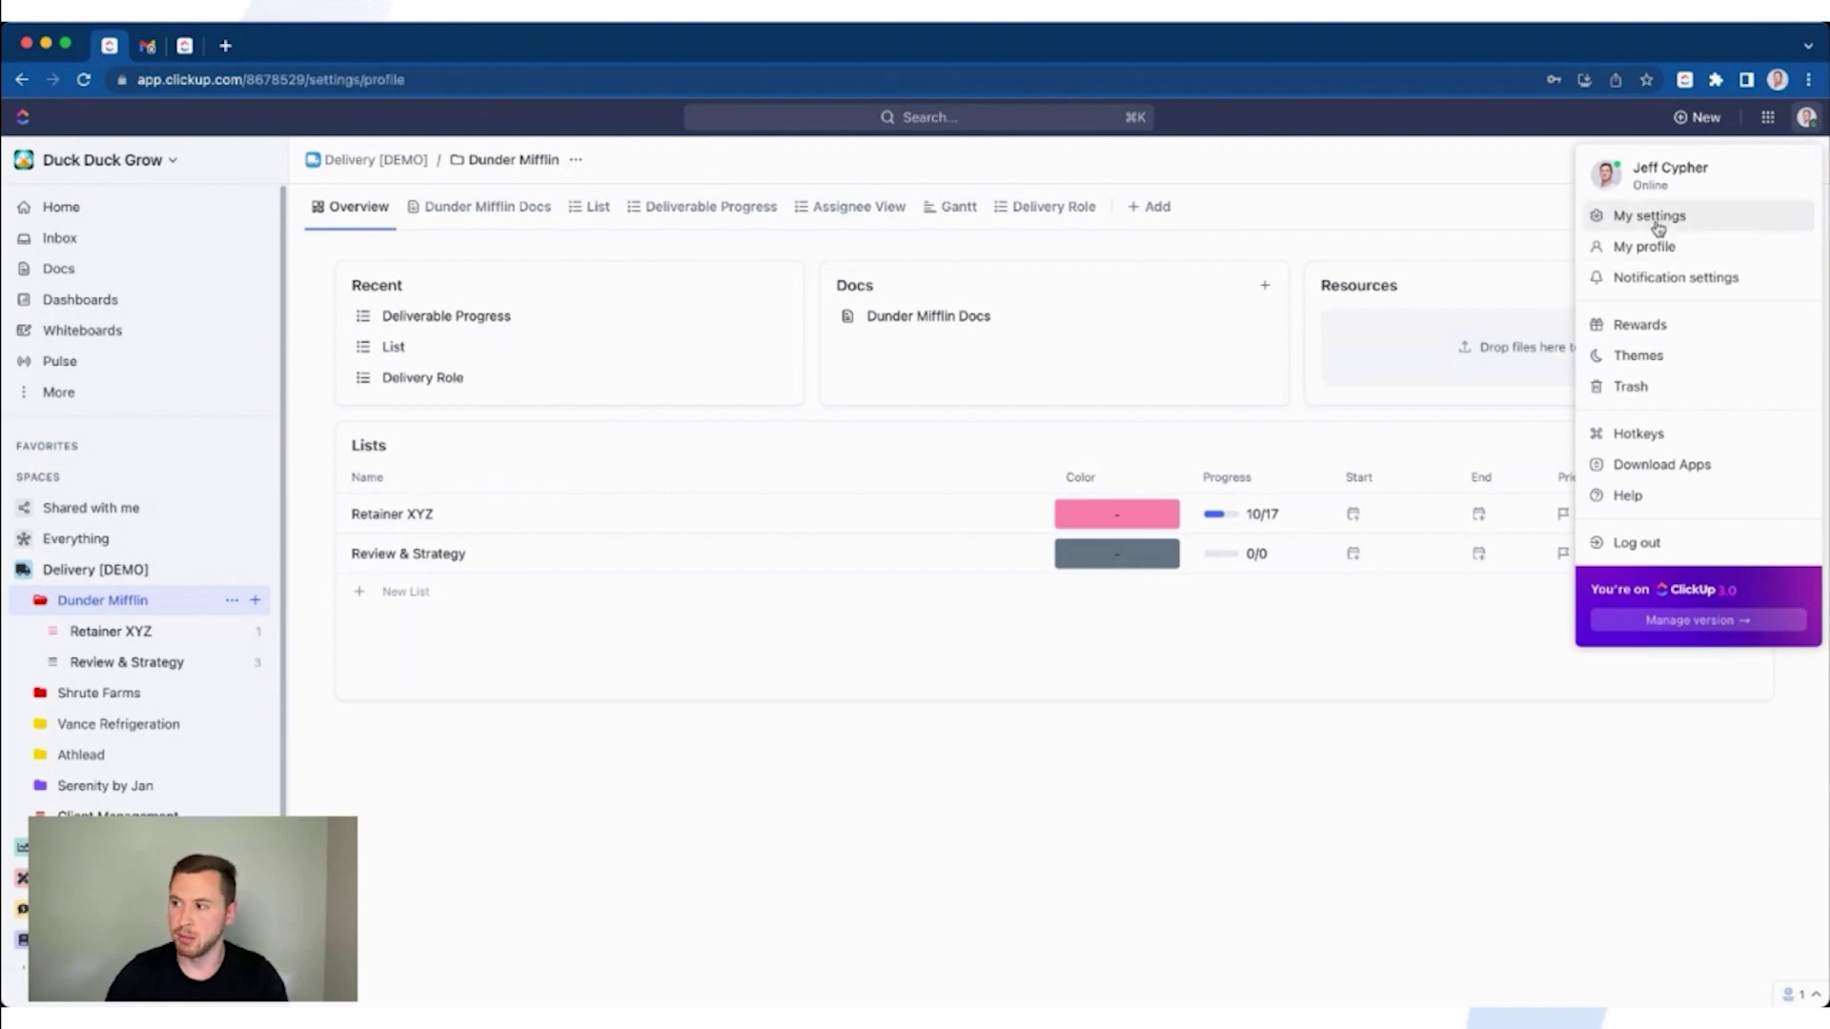
{"action": "scroll", "coordinate": [858, 409], "scroll_direction": "down", "scroll_amount": 10}
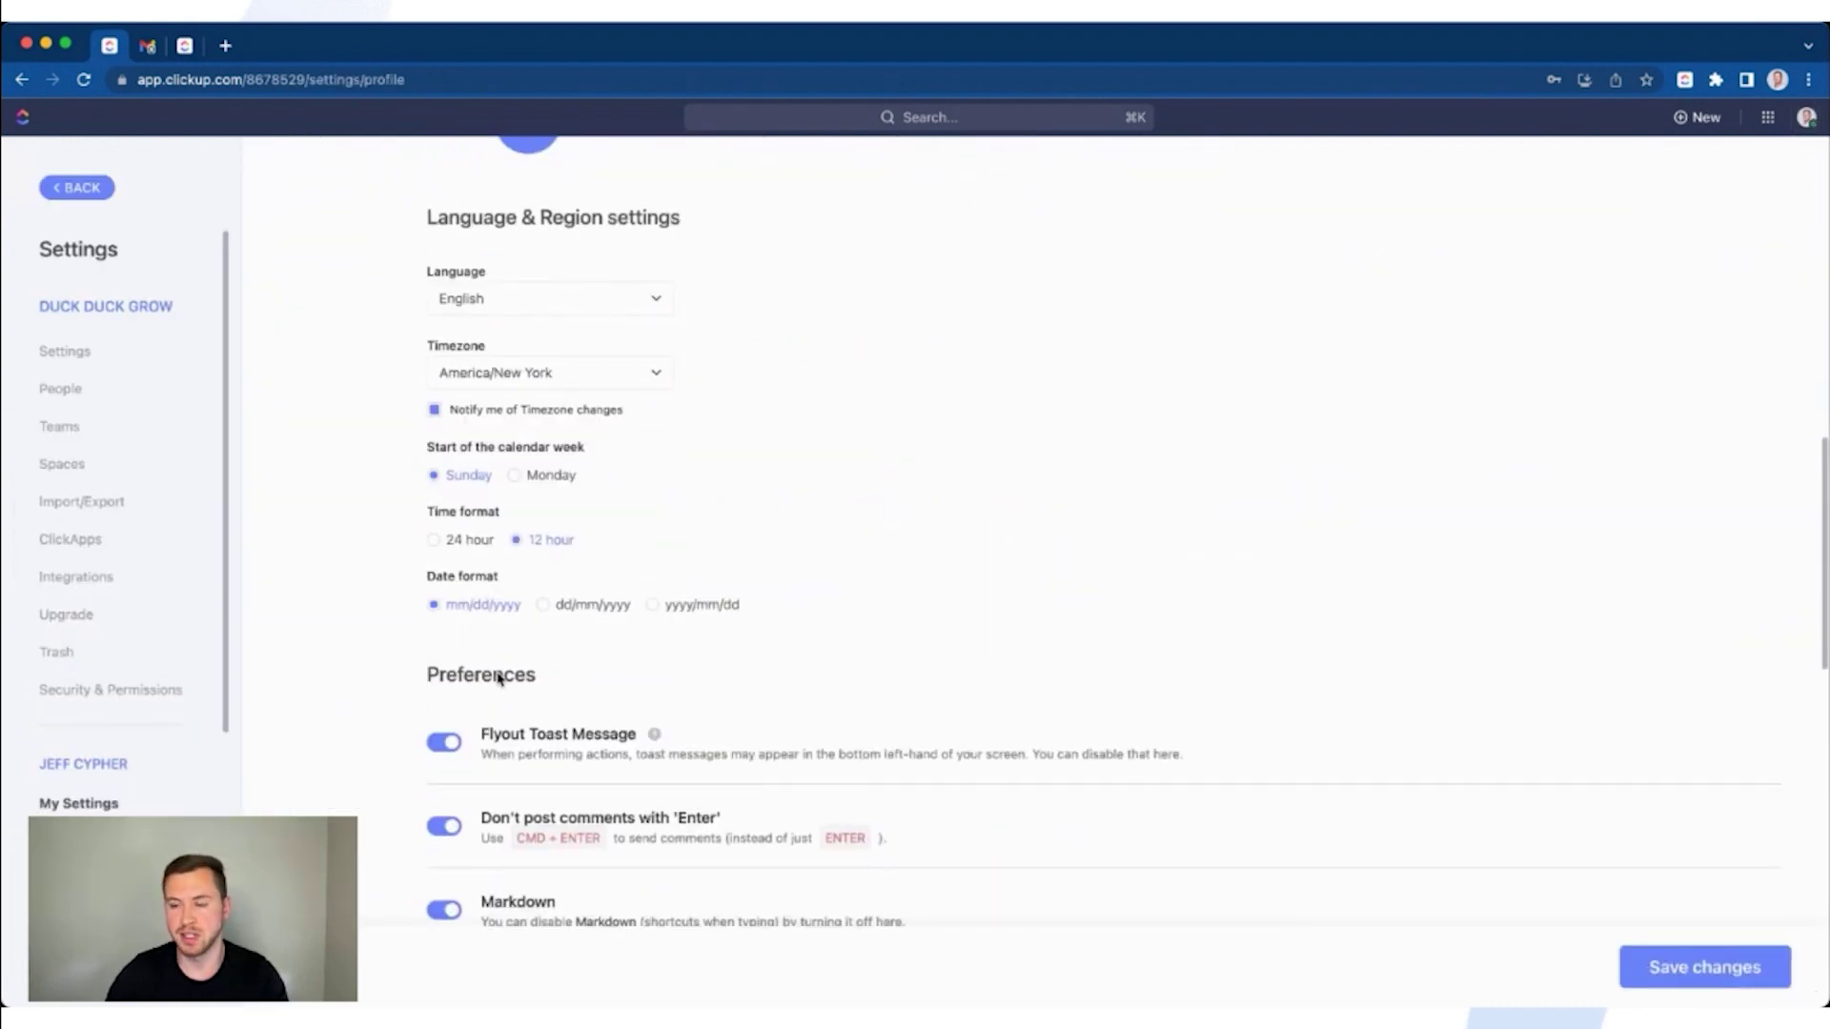
{"action": "scroll", "coordinate": [523, 691], "scroll_direction": "down", "scroll_amount": 3}
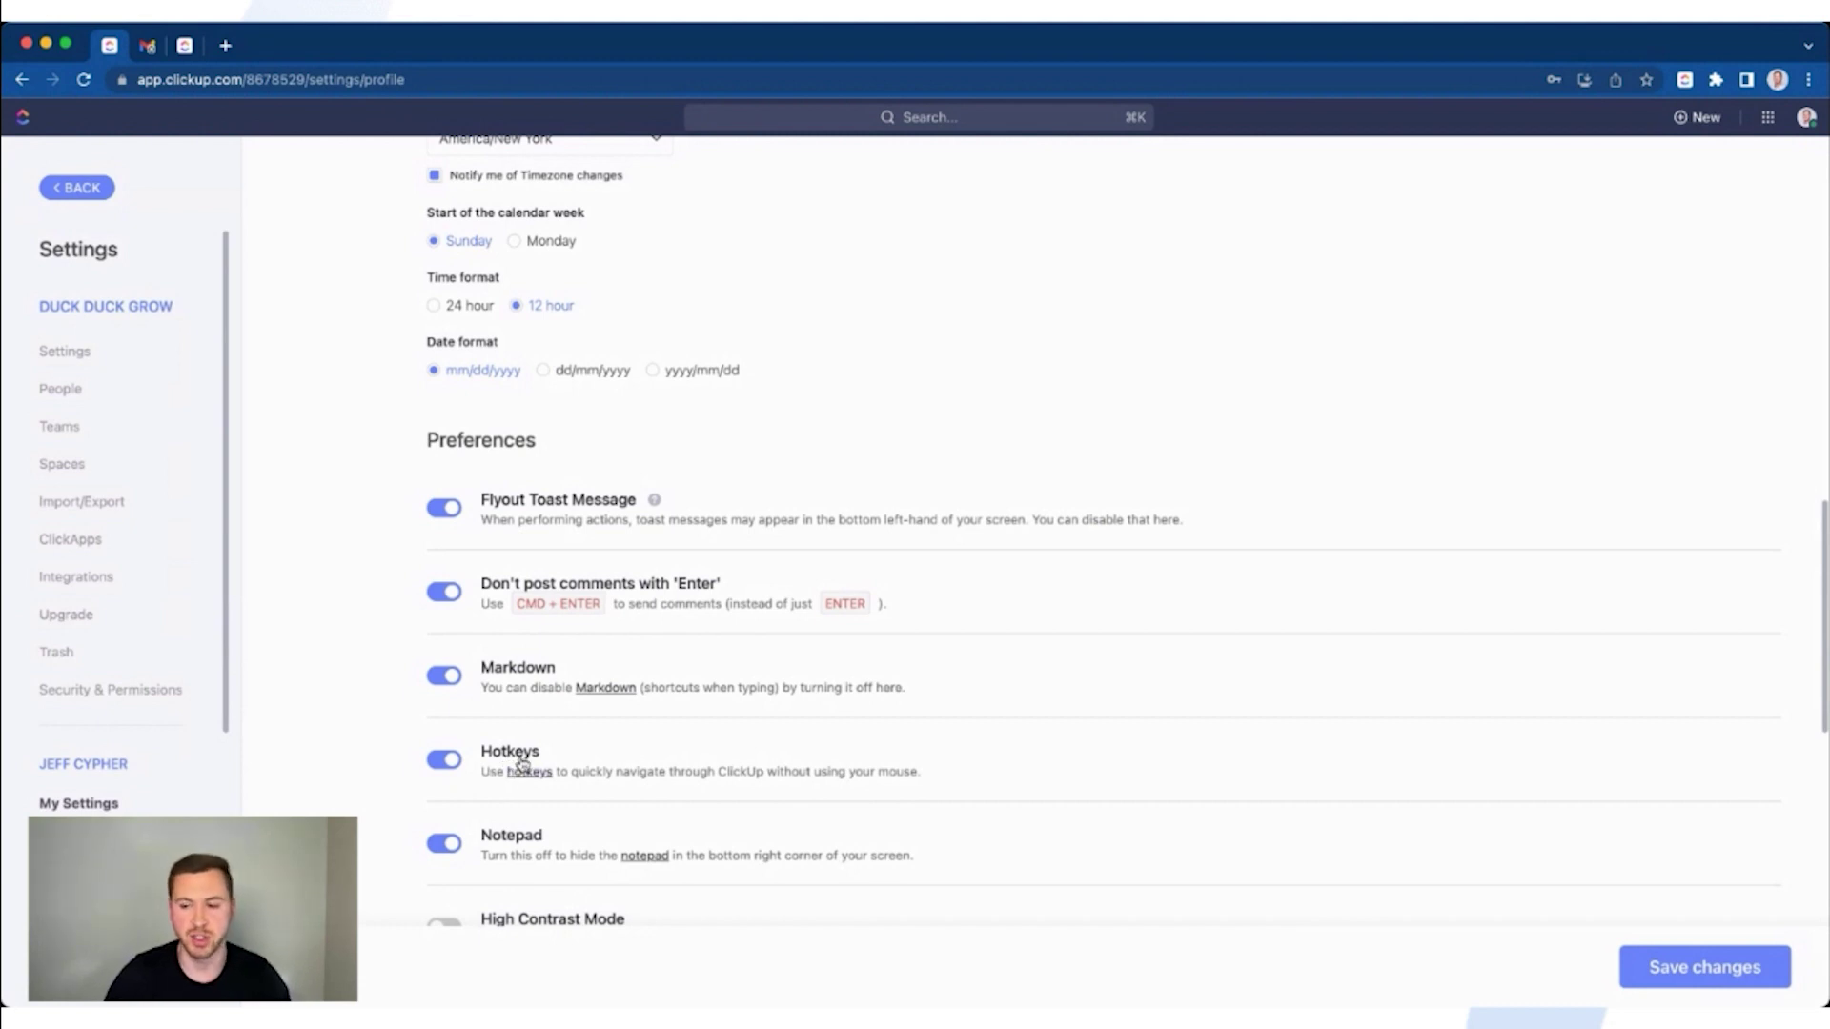
{"action": "left_click", "coordinate": [78, 186]}
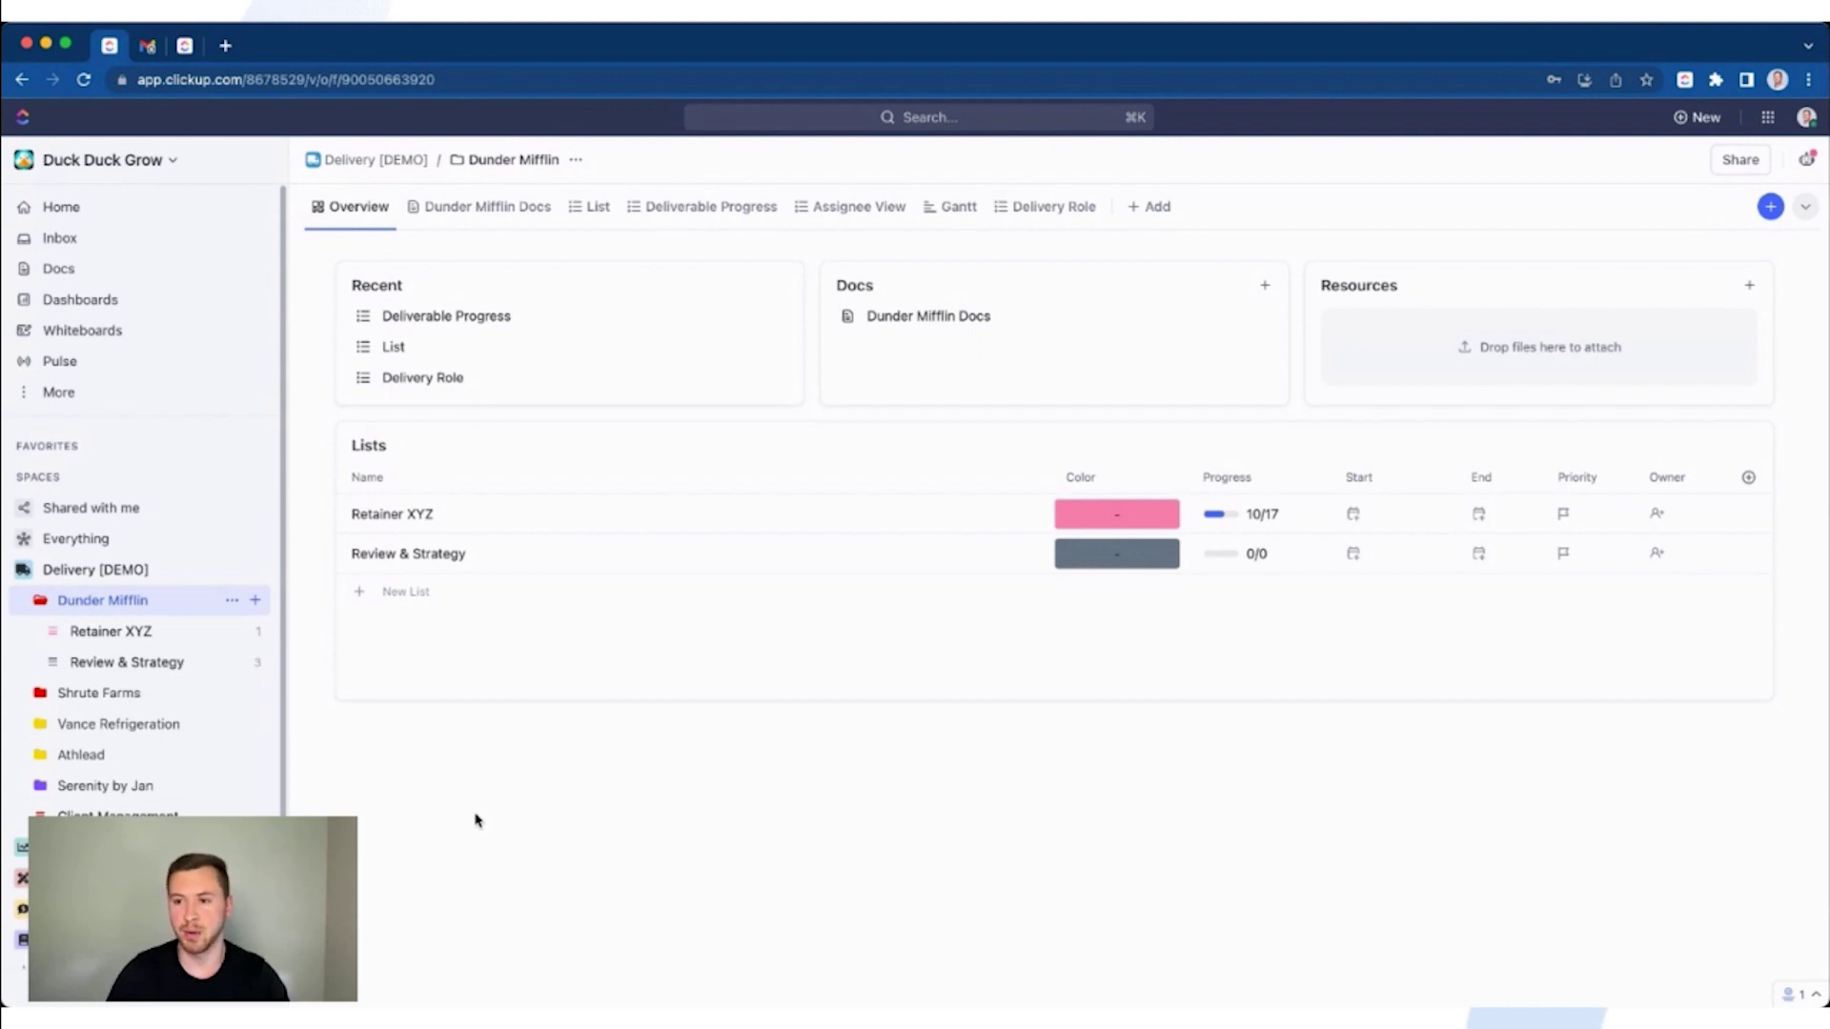
{"action": "key", "text": "t"}
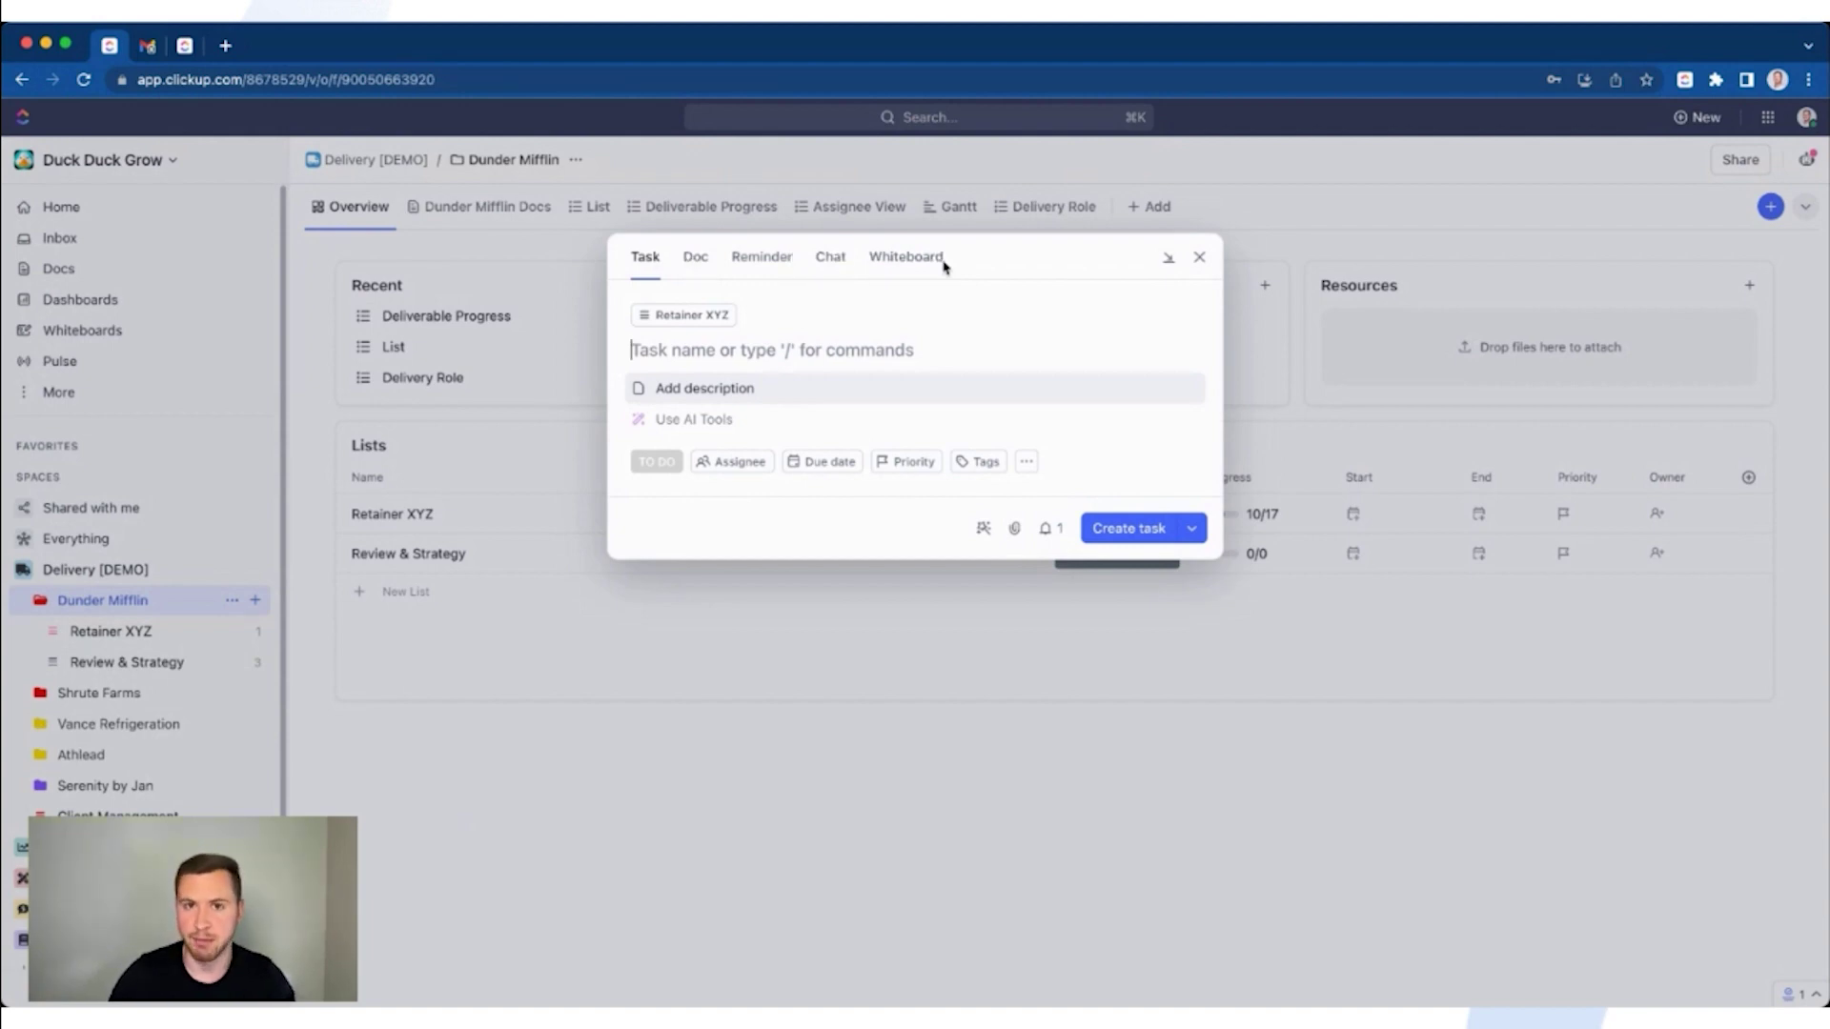
{"action": "left_click", "coordinate": [1199, 257]}
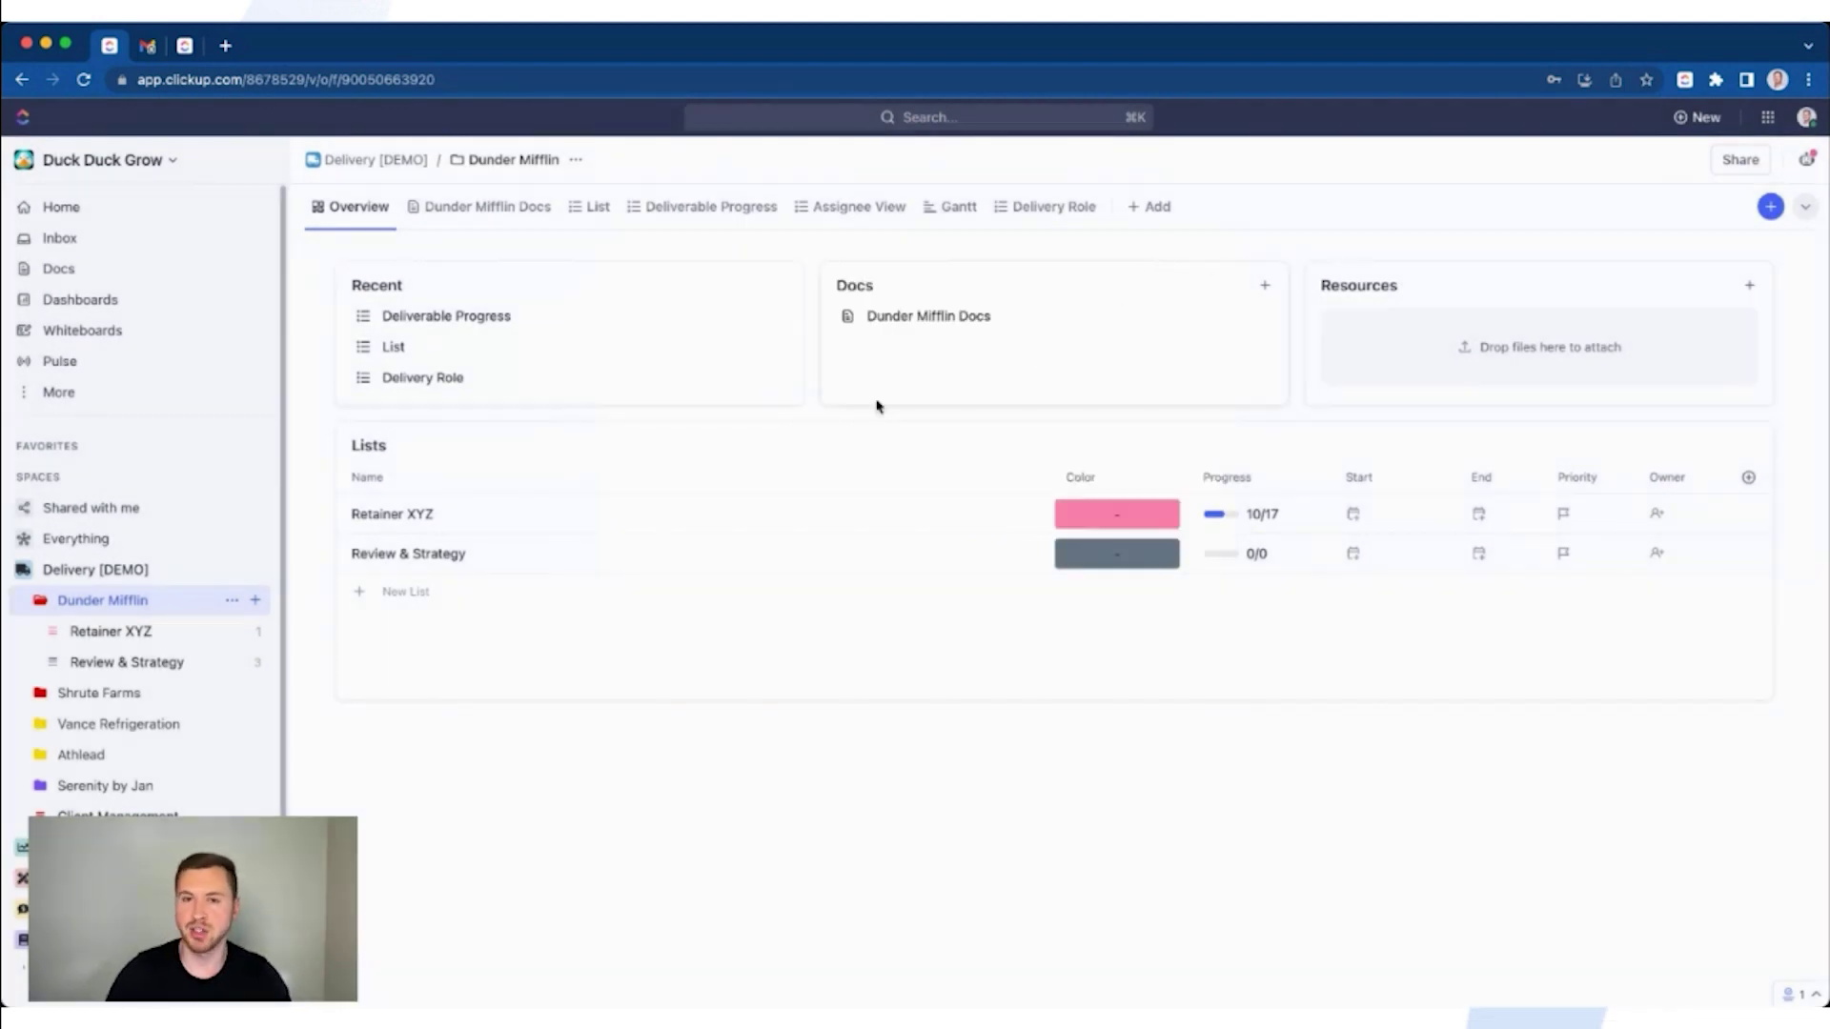
{"action": "left_click", "coordinate": [1706, 118]}
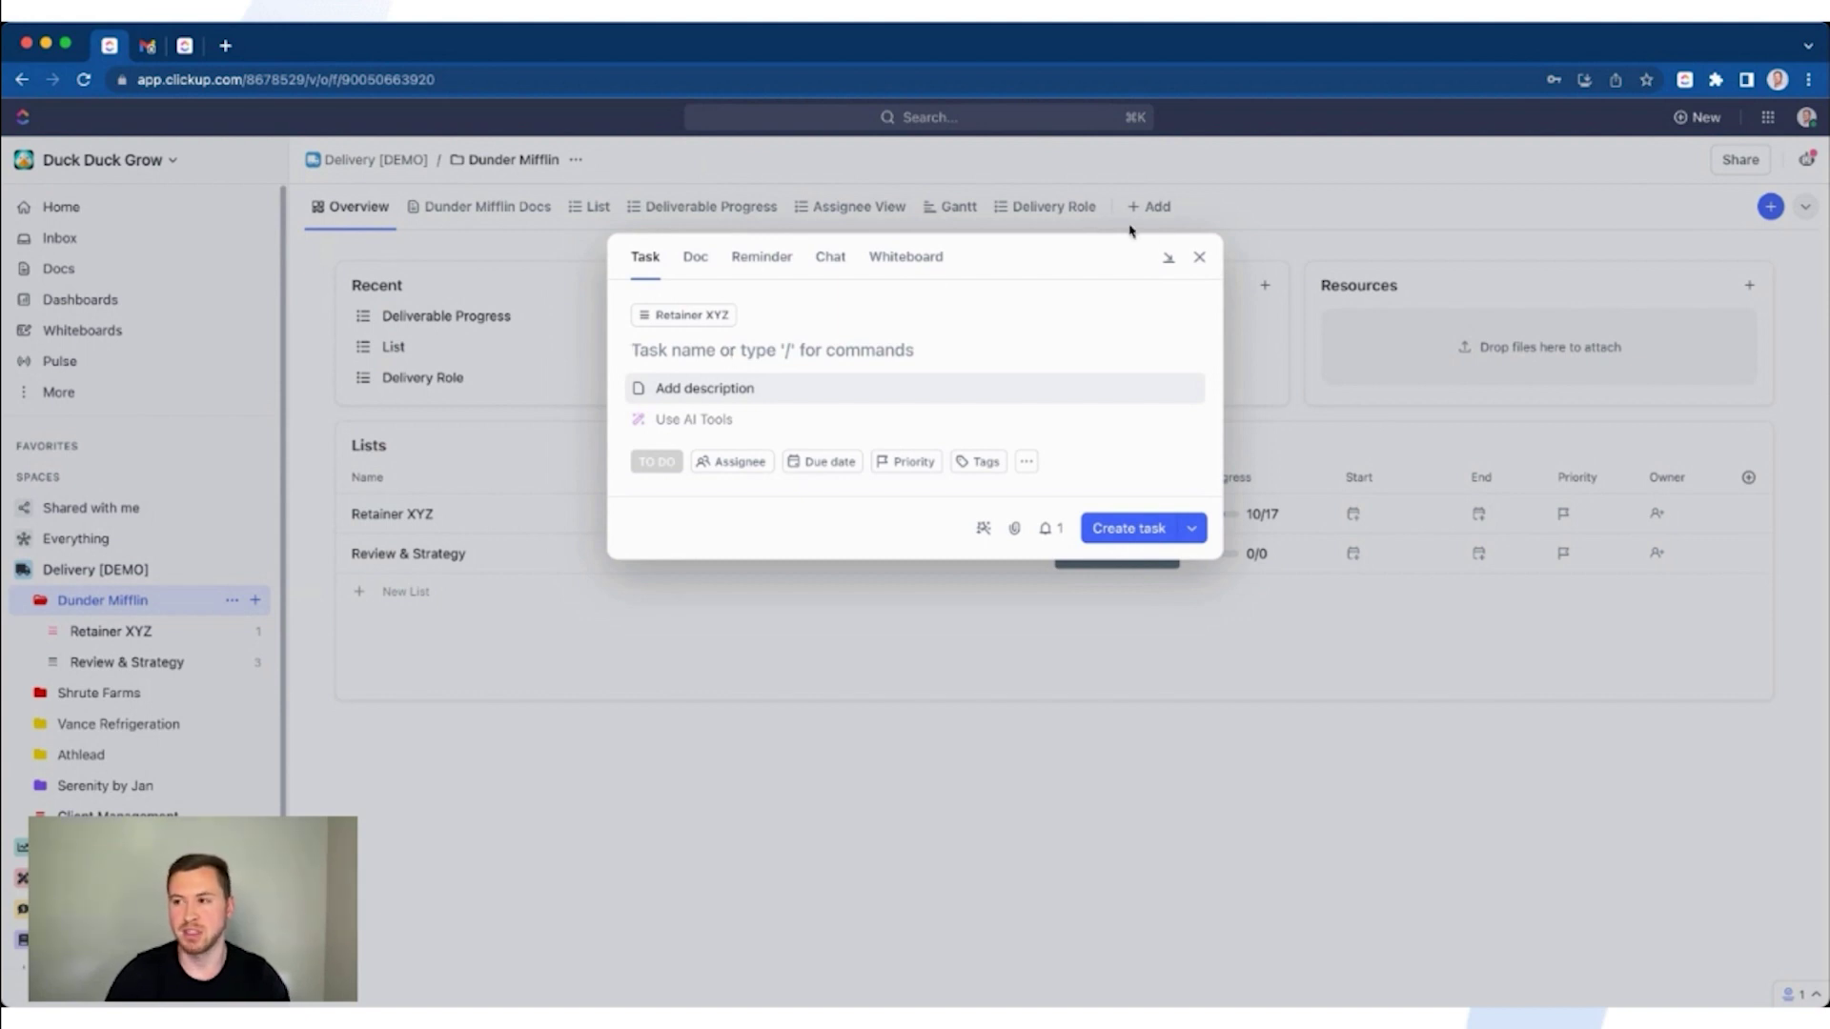
{"action": "left_click", "coordinate": [1199, 257]}
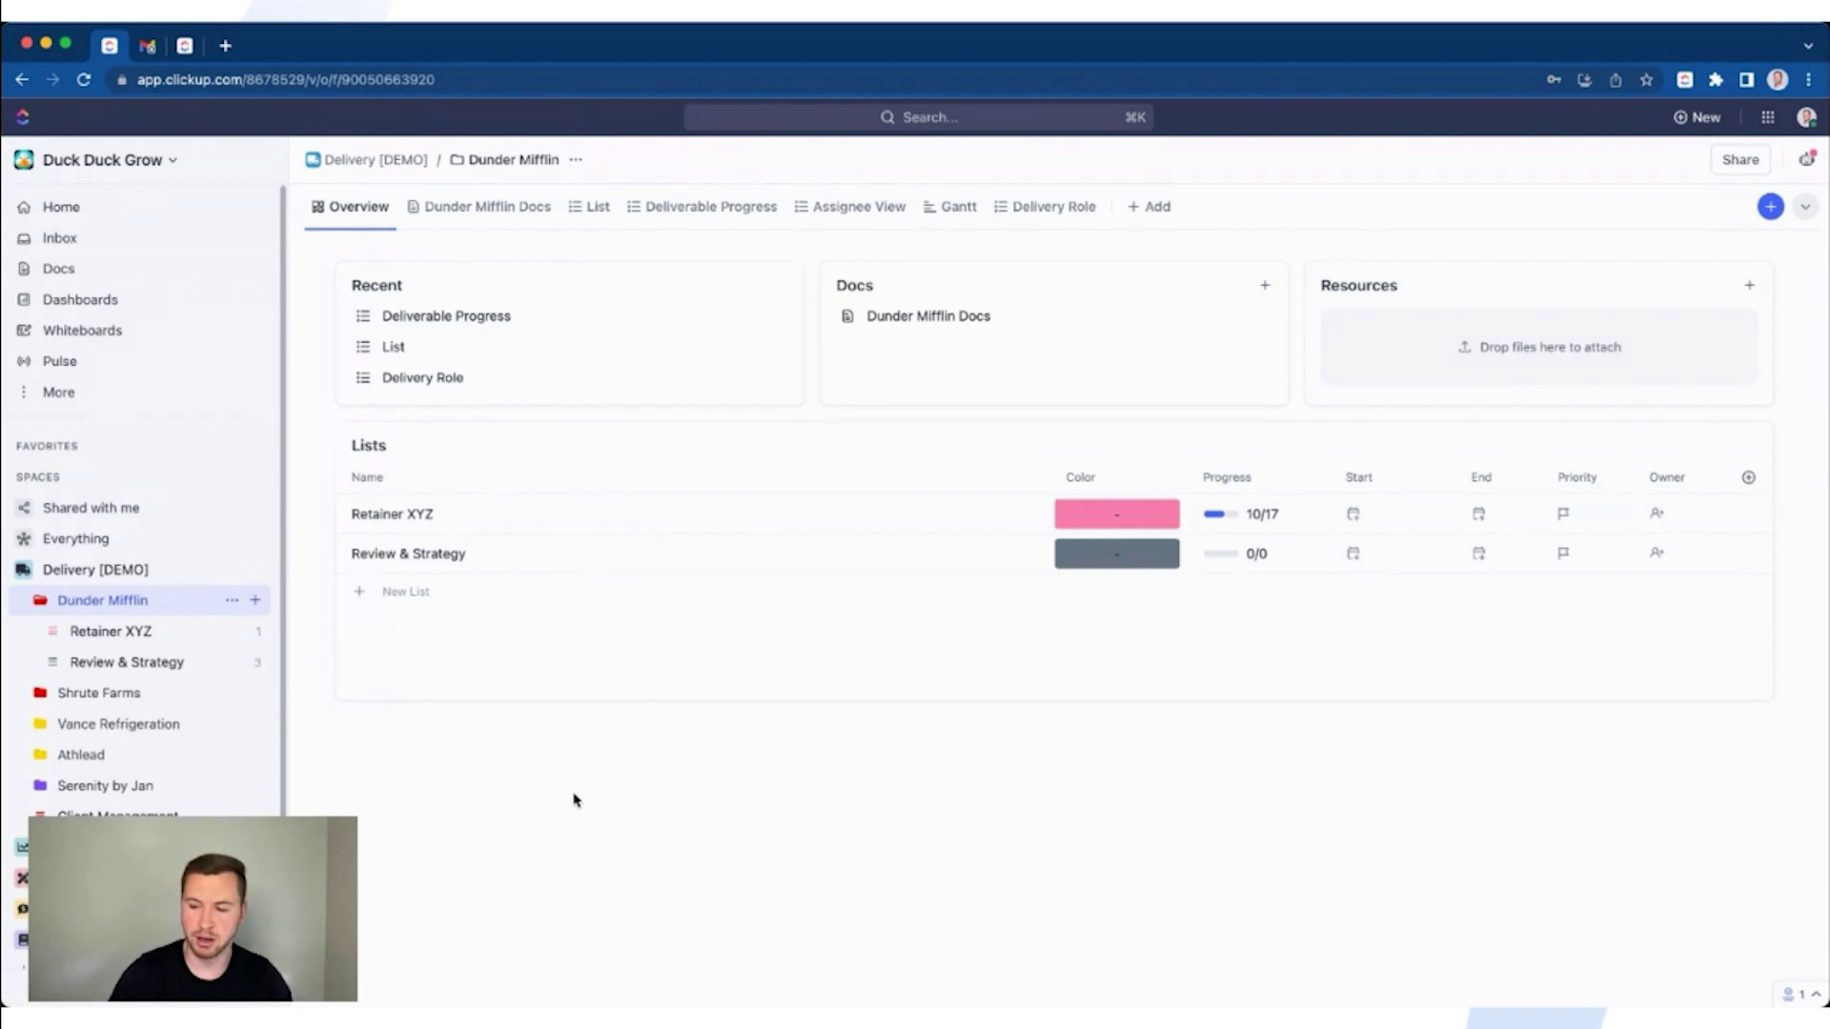
Start a new task and use the Move slash command to place it in the Review & Strategy list
{"action": "key", "text": "t"}
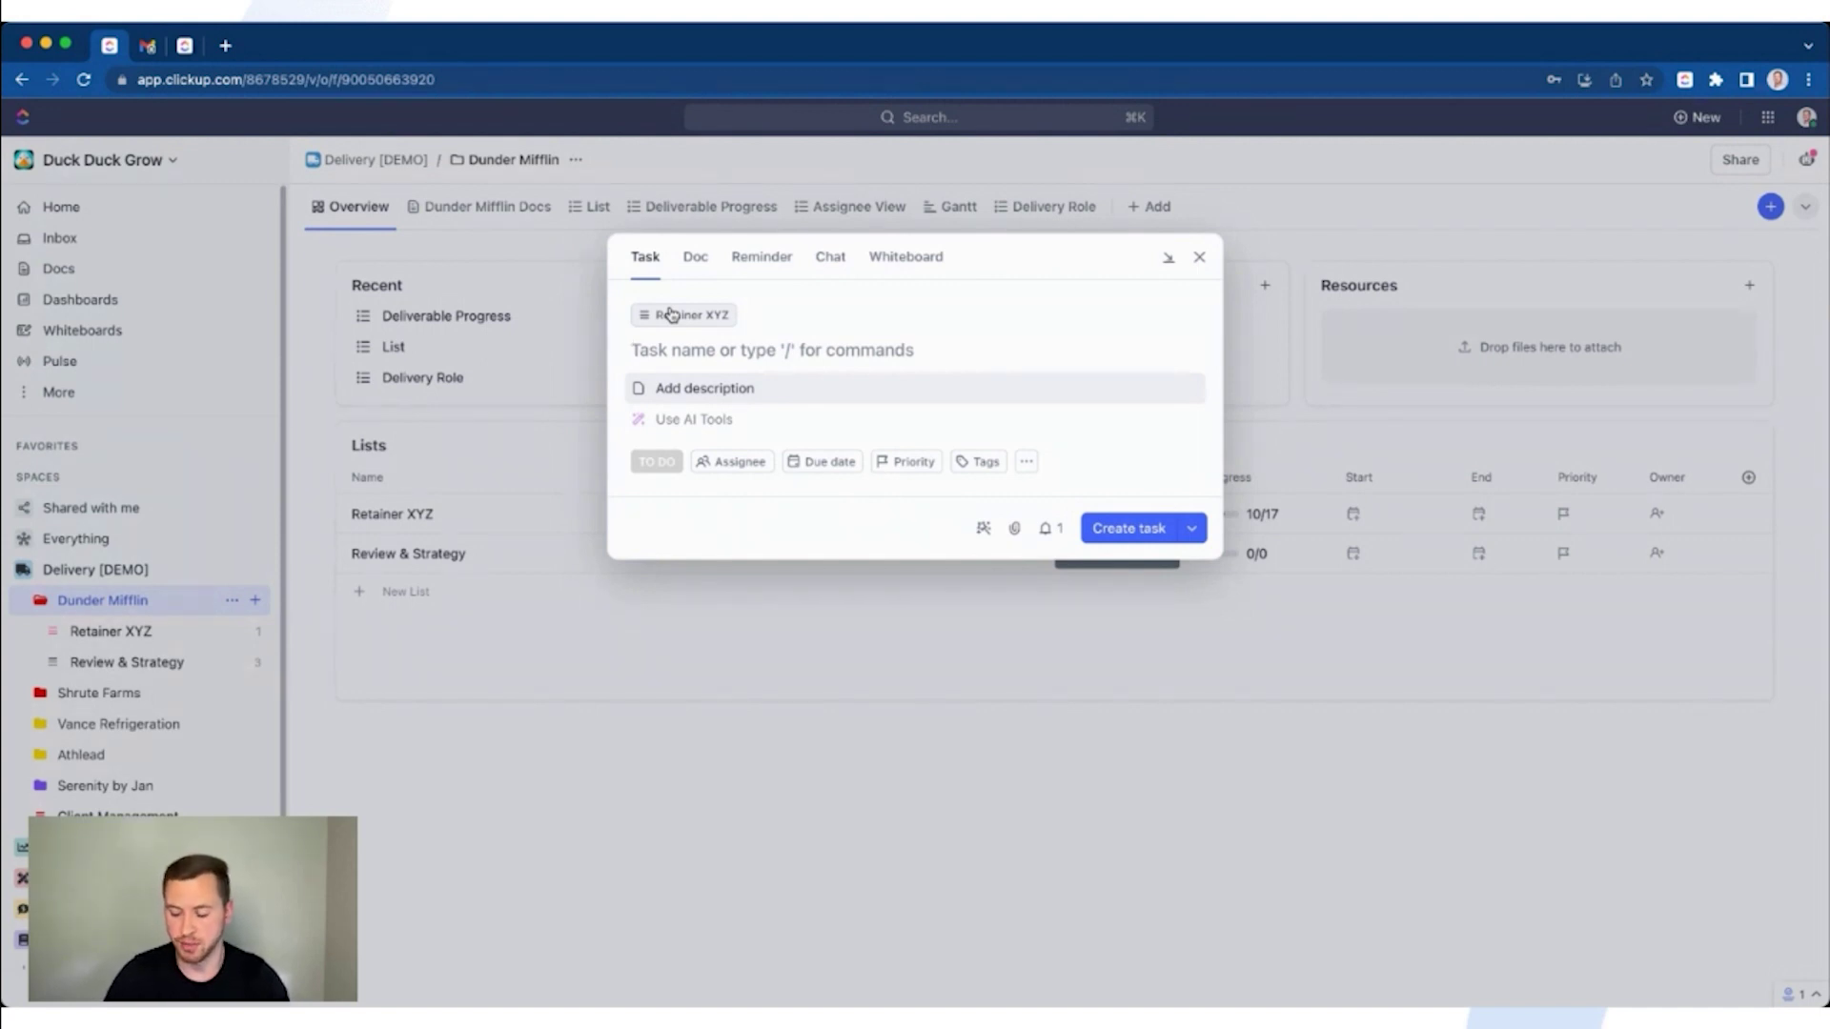
{"action": "type", "text": "/"}
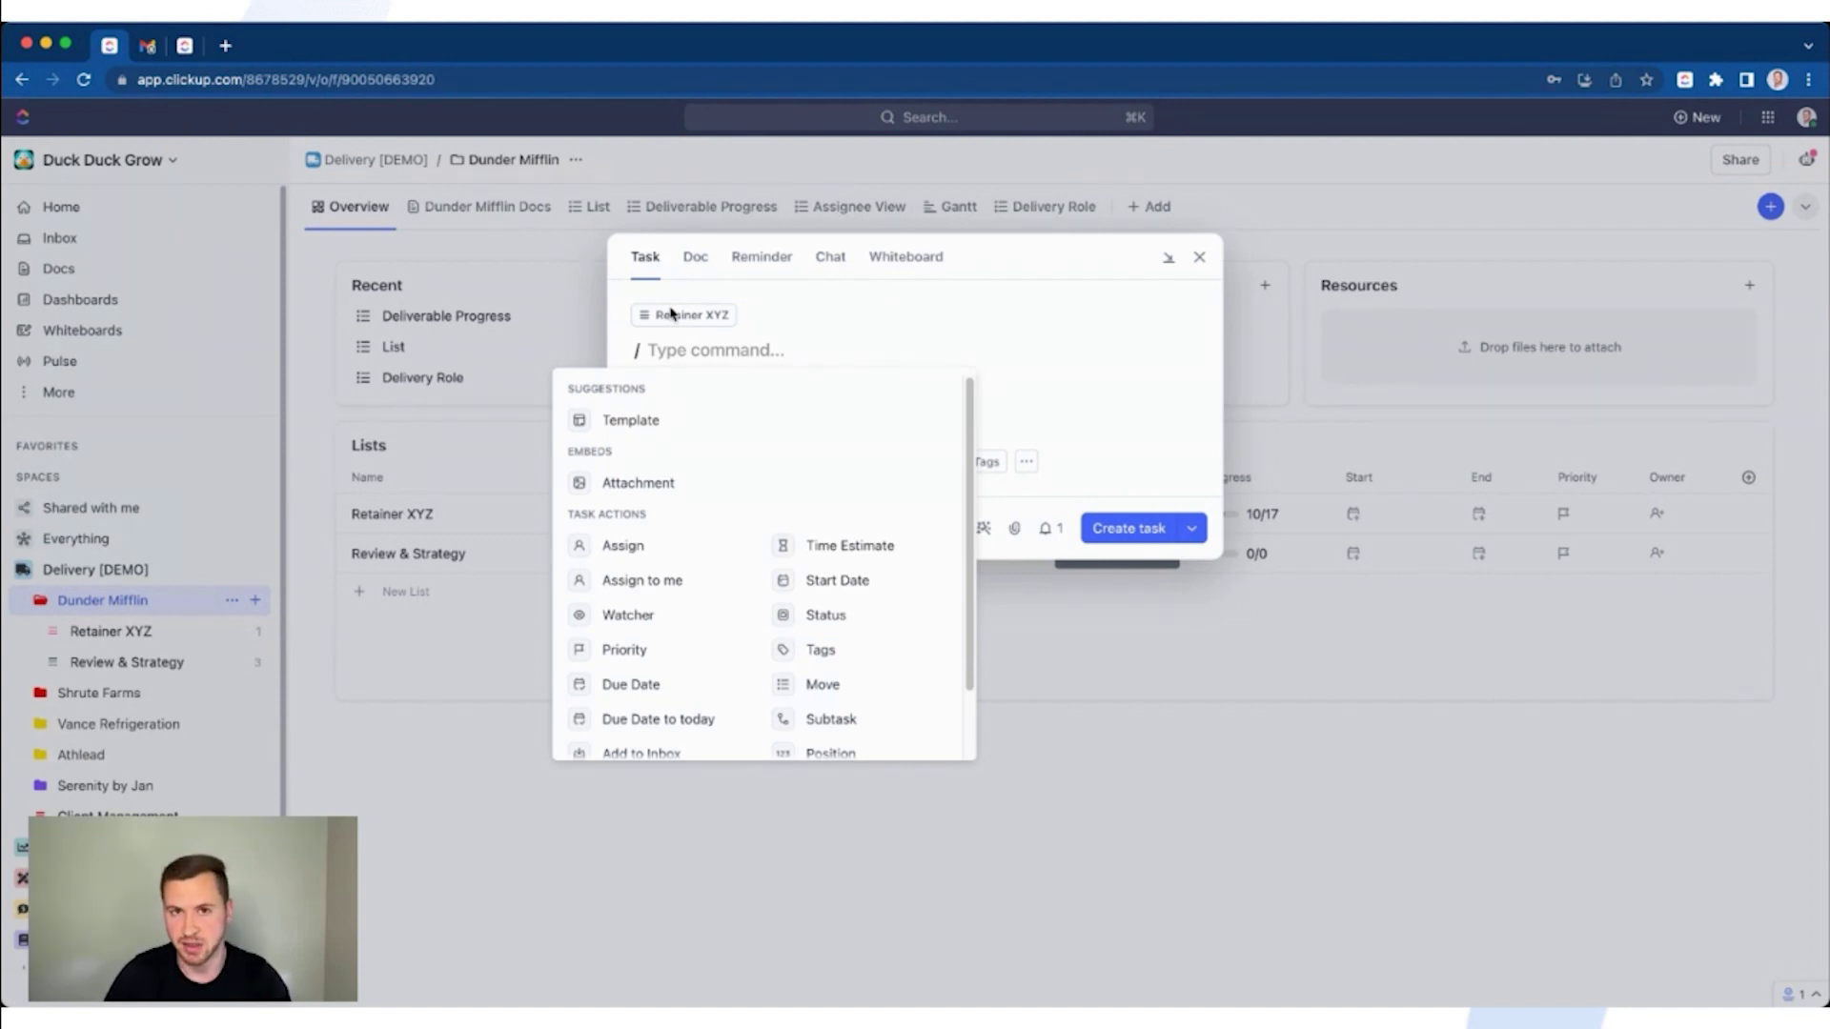
{"action": "type", "text": "move"}
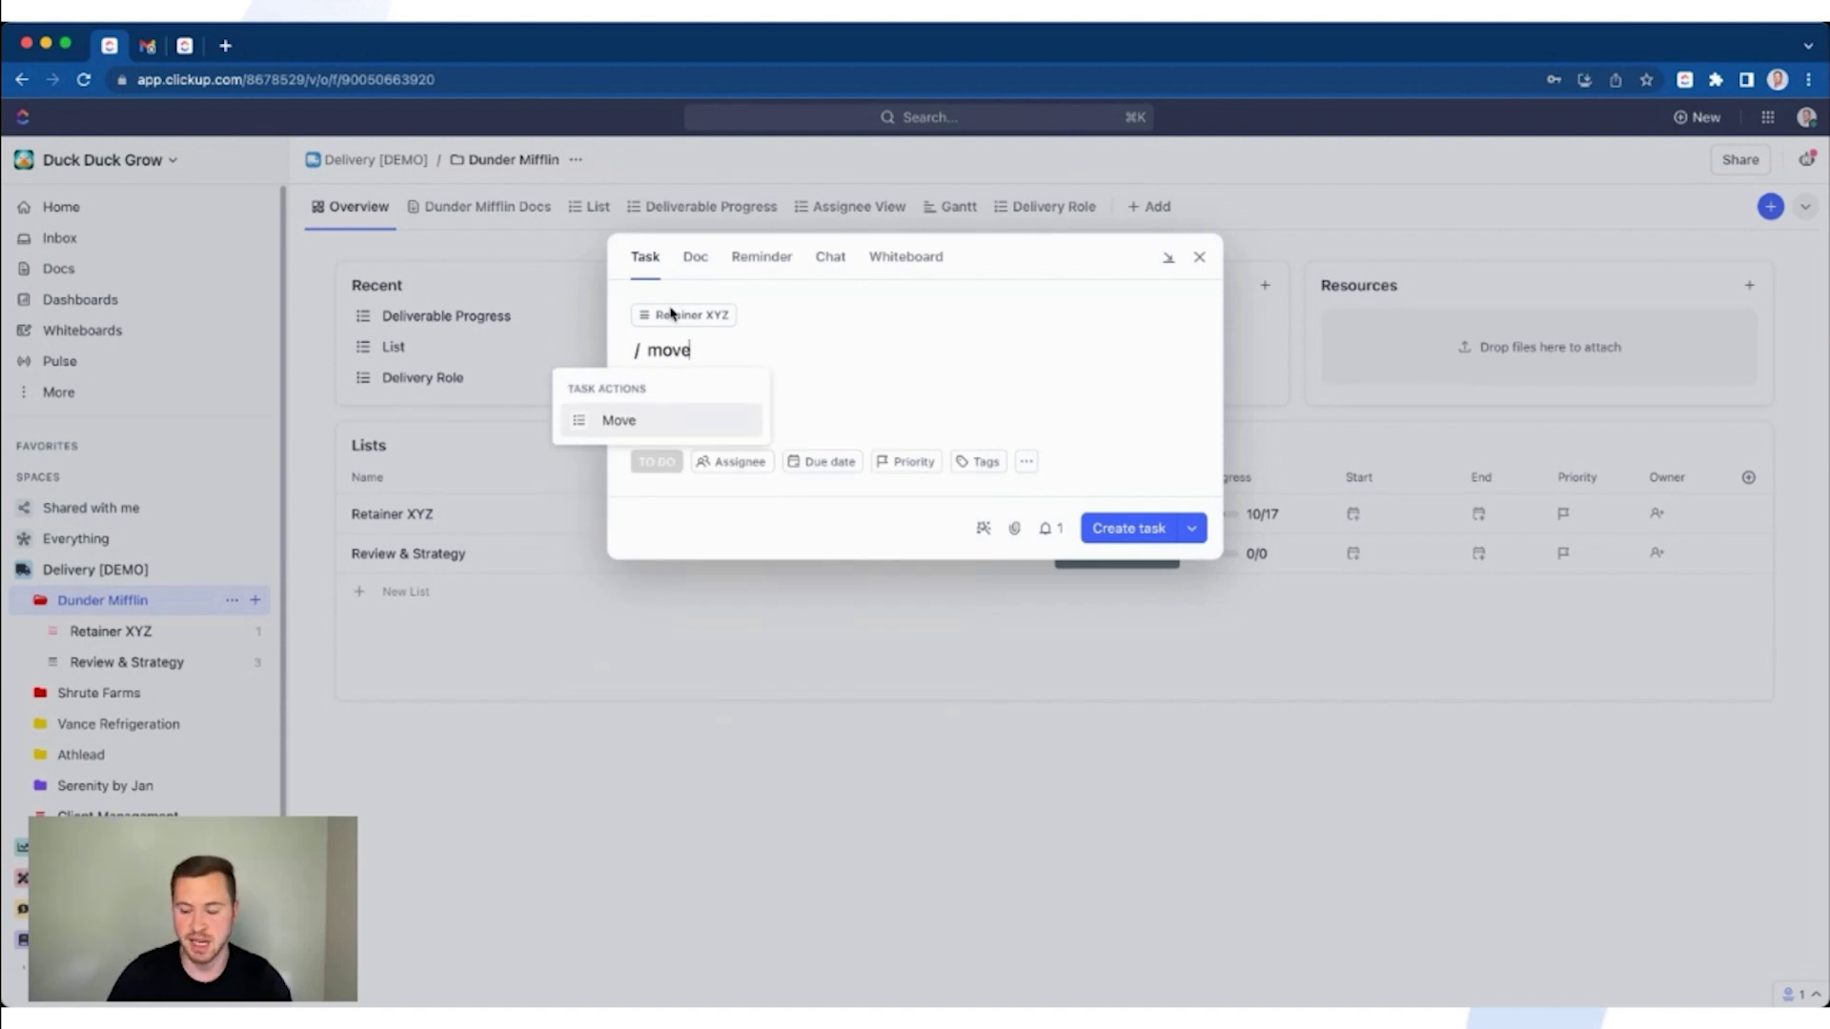
{"action": "key", "text": "Return"}
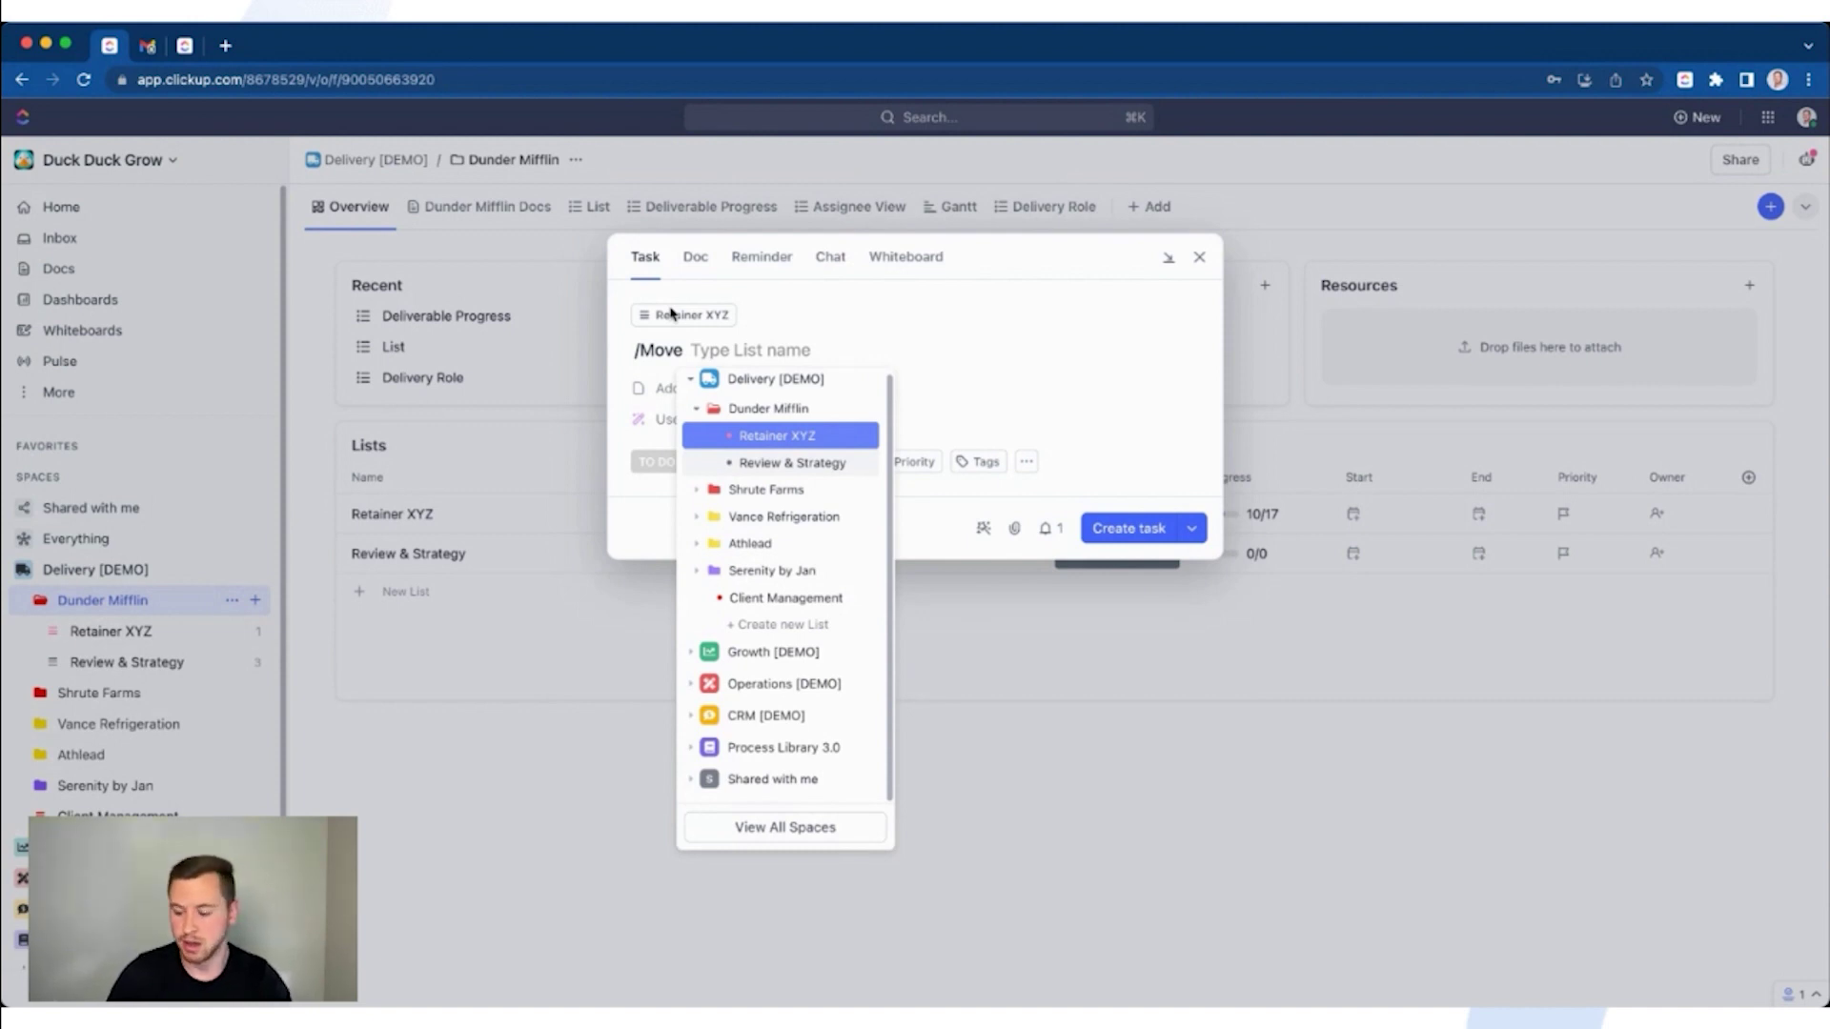
{"action": "key", "text": "Down"}
{"action": "key", "text": "Return"}
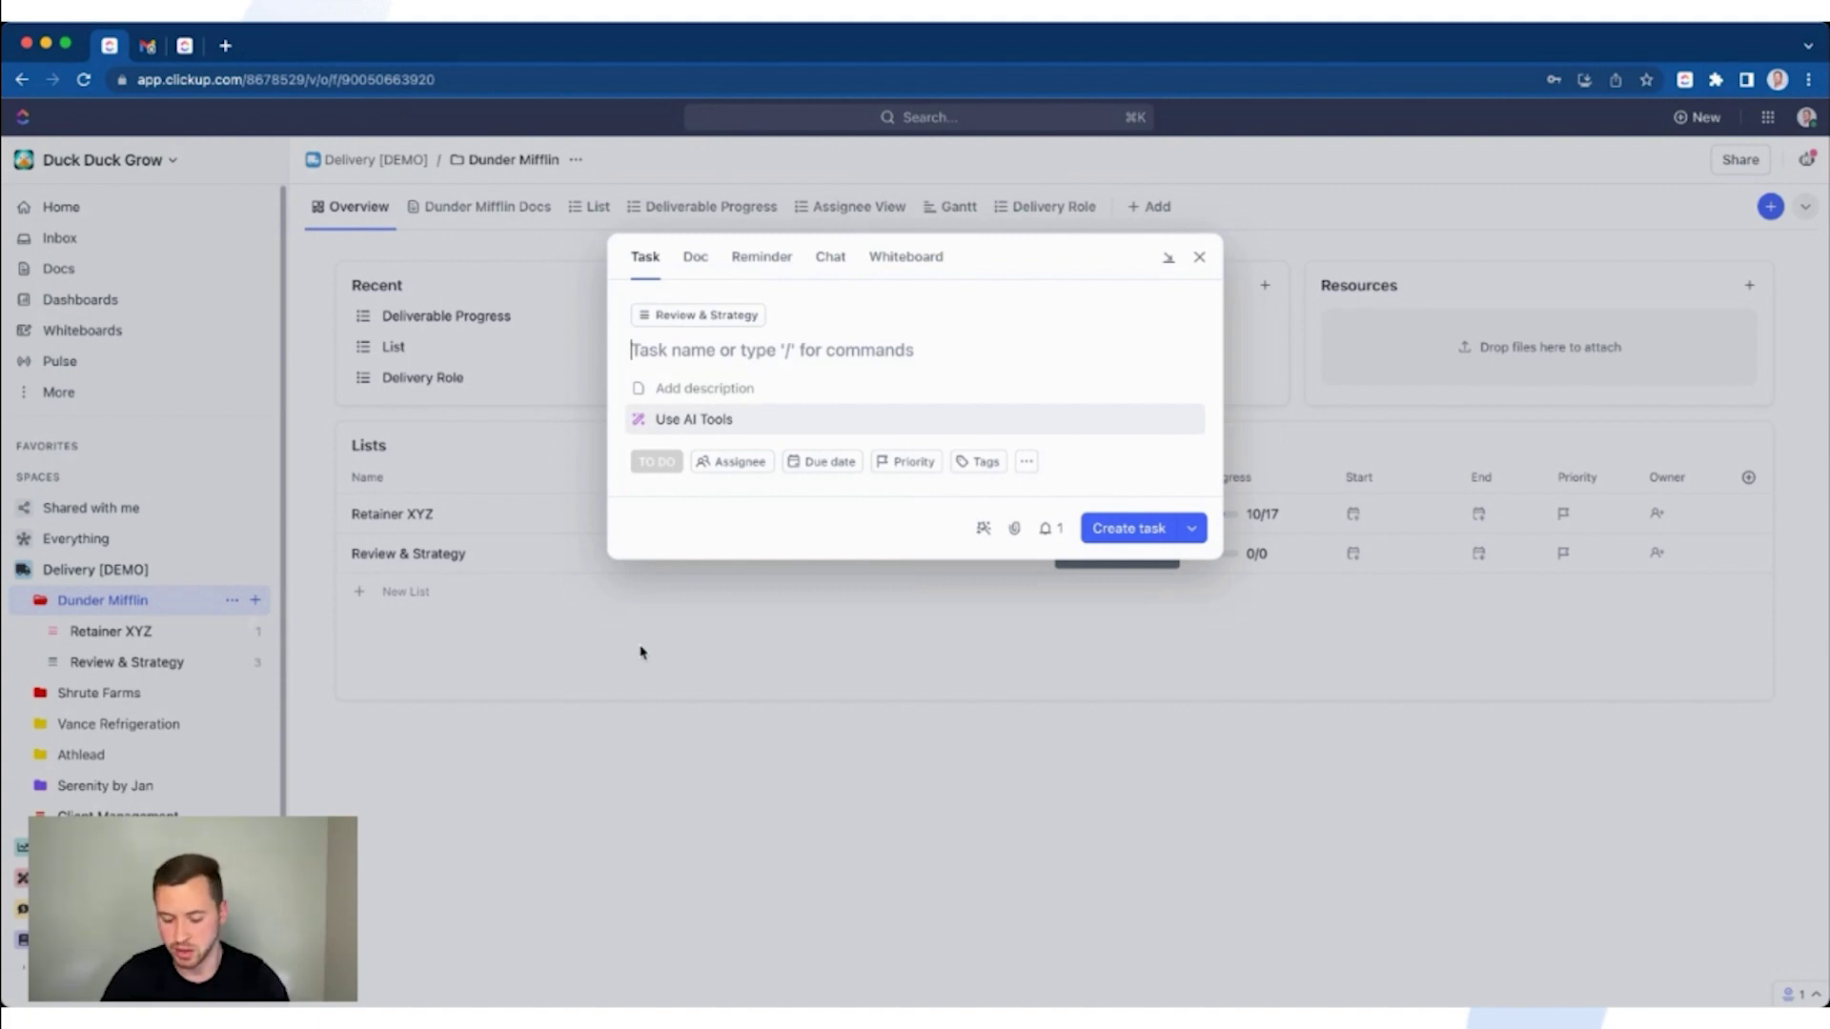
Name the new task "Schedule a meeting with" followed by the client contact's full name
{"action": "type", "text": "Sche"}
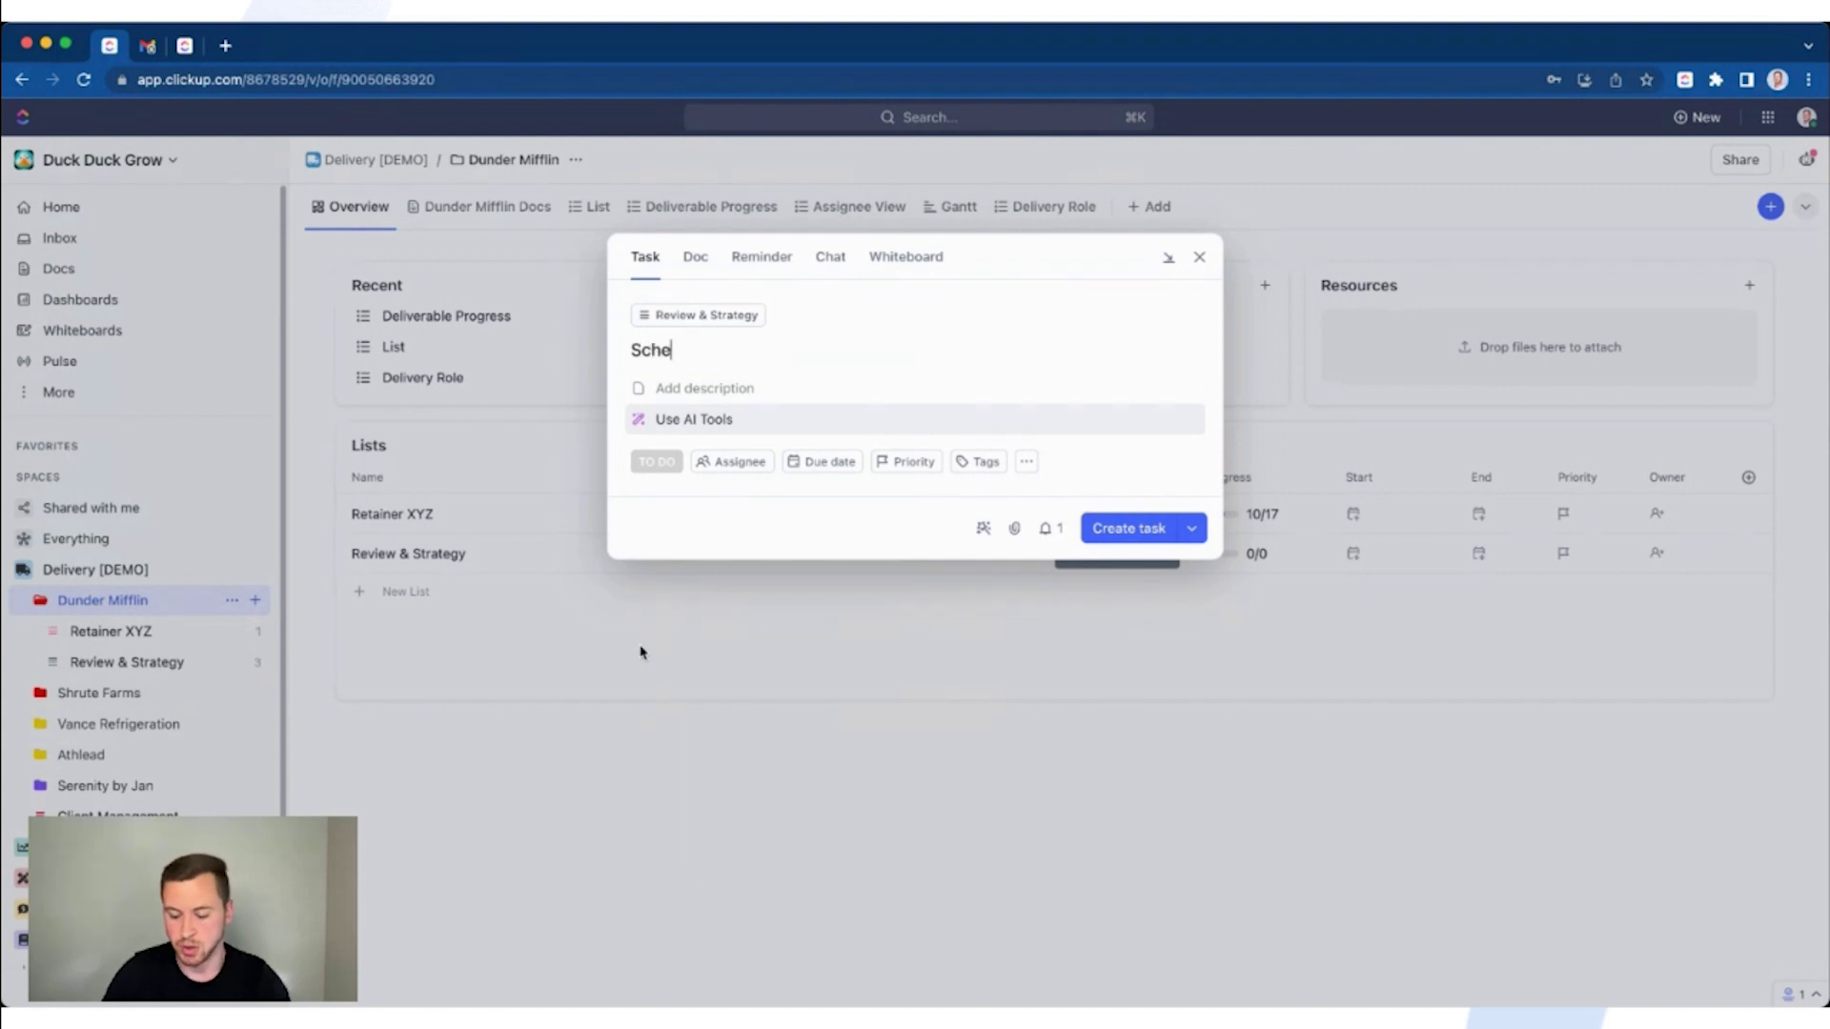
{"action": "type", "text": "dule a meeting wit"}
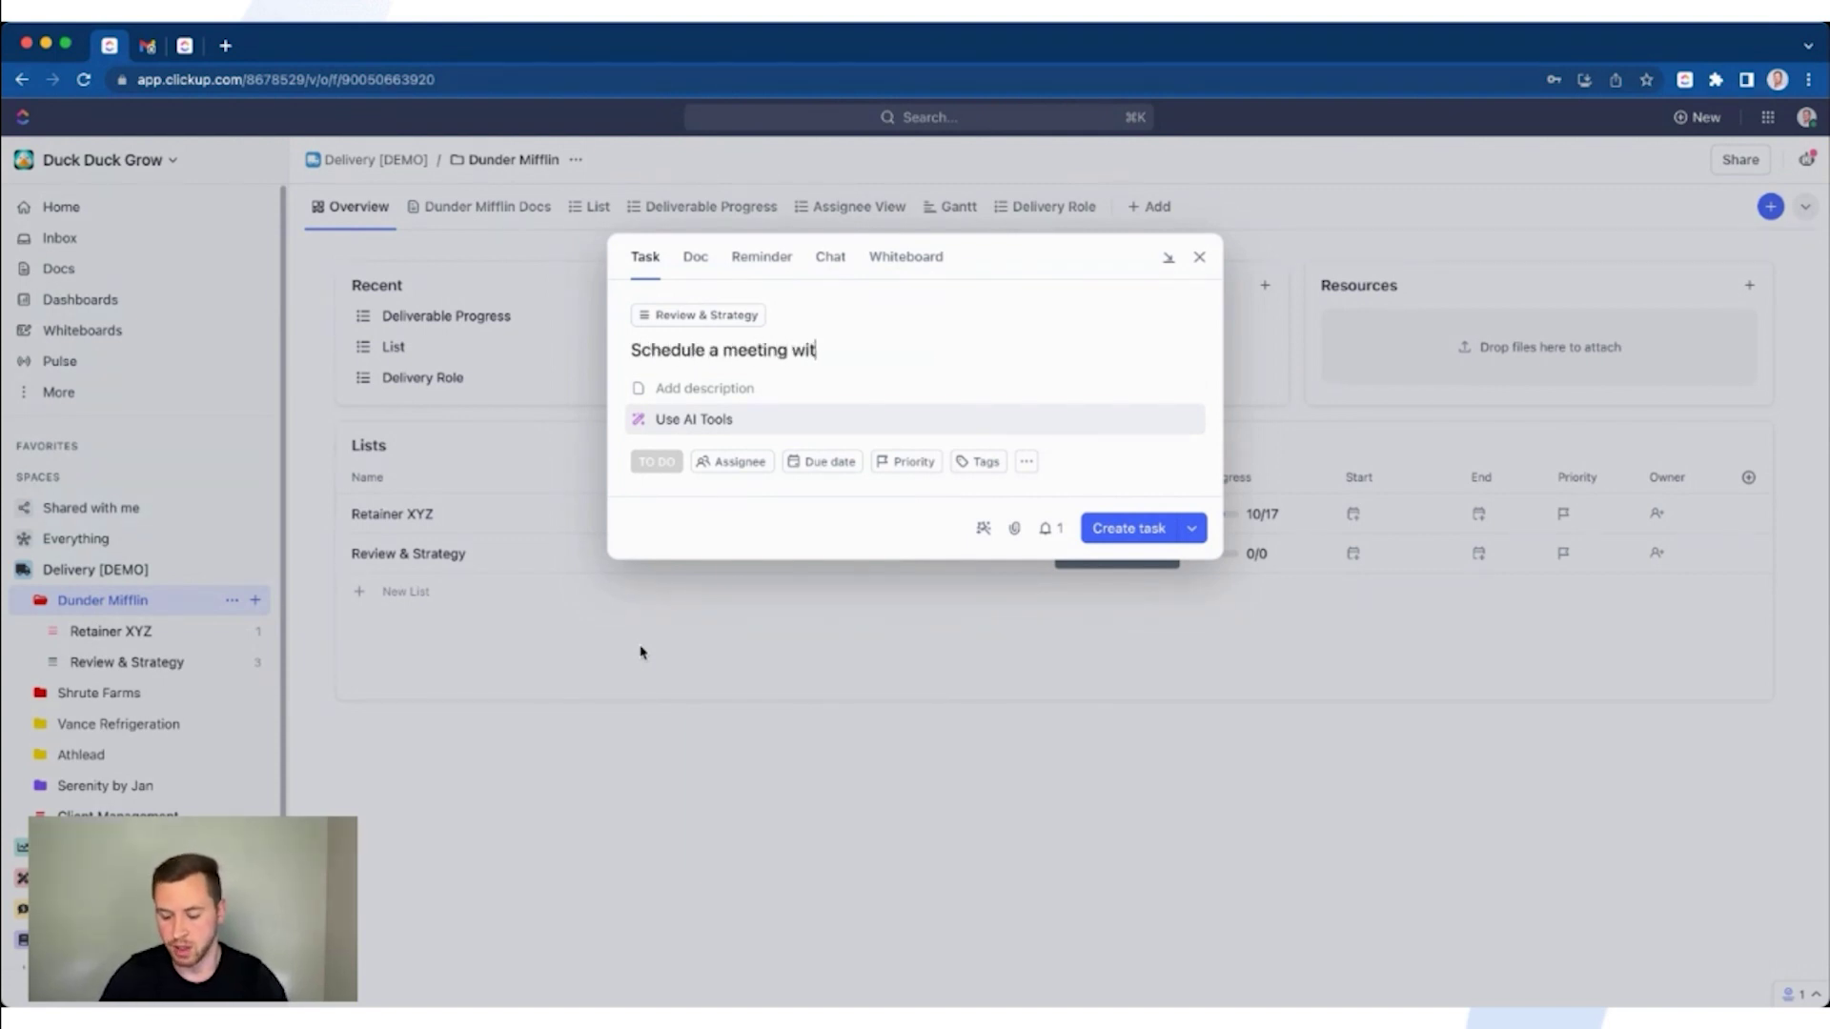
{"action": "type", "text": "h Michael Scott"}
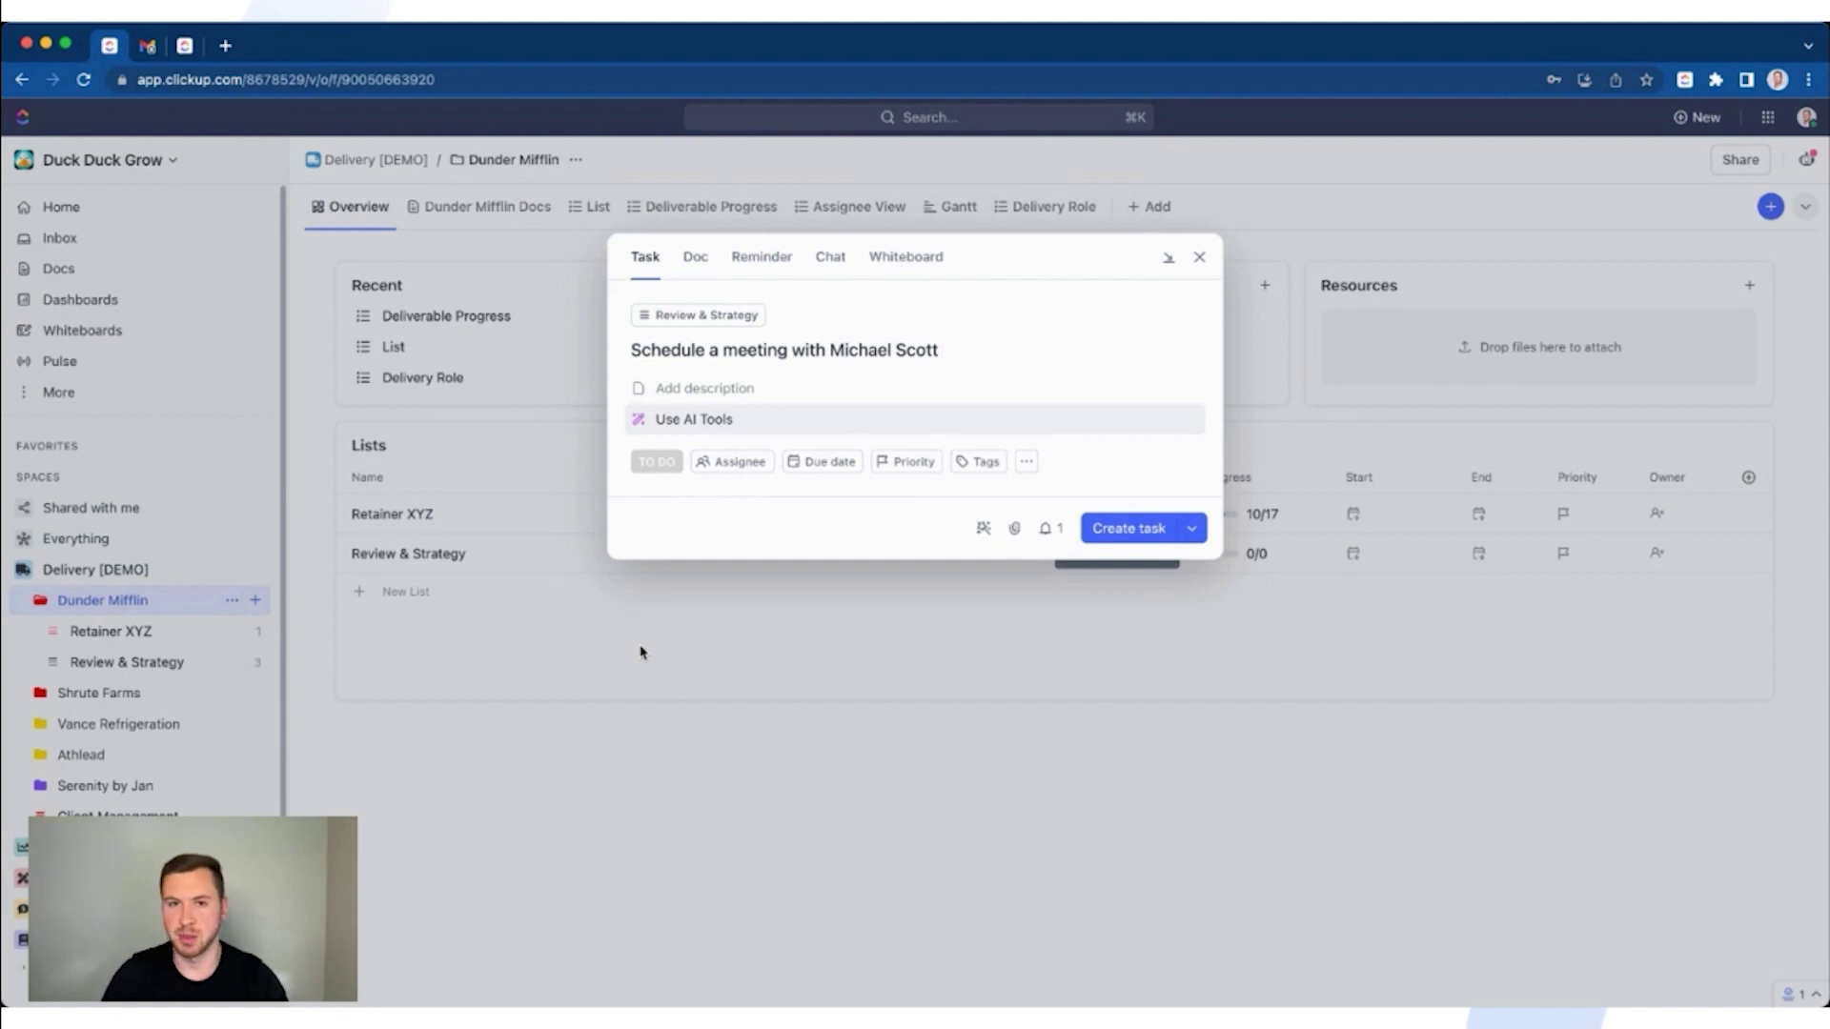
Assign the new task to yourself with the "Assign to me" slash command
{"action": "type", "text": "/"}
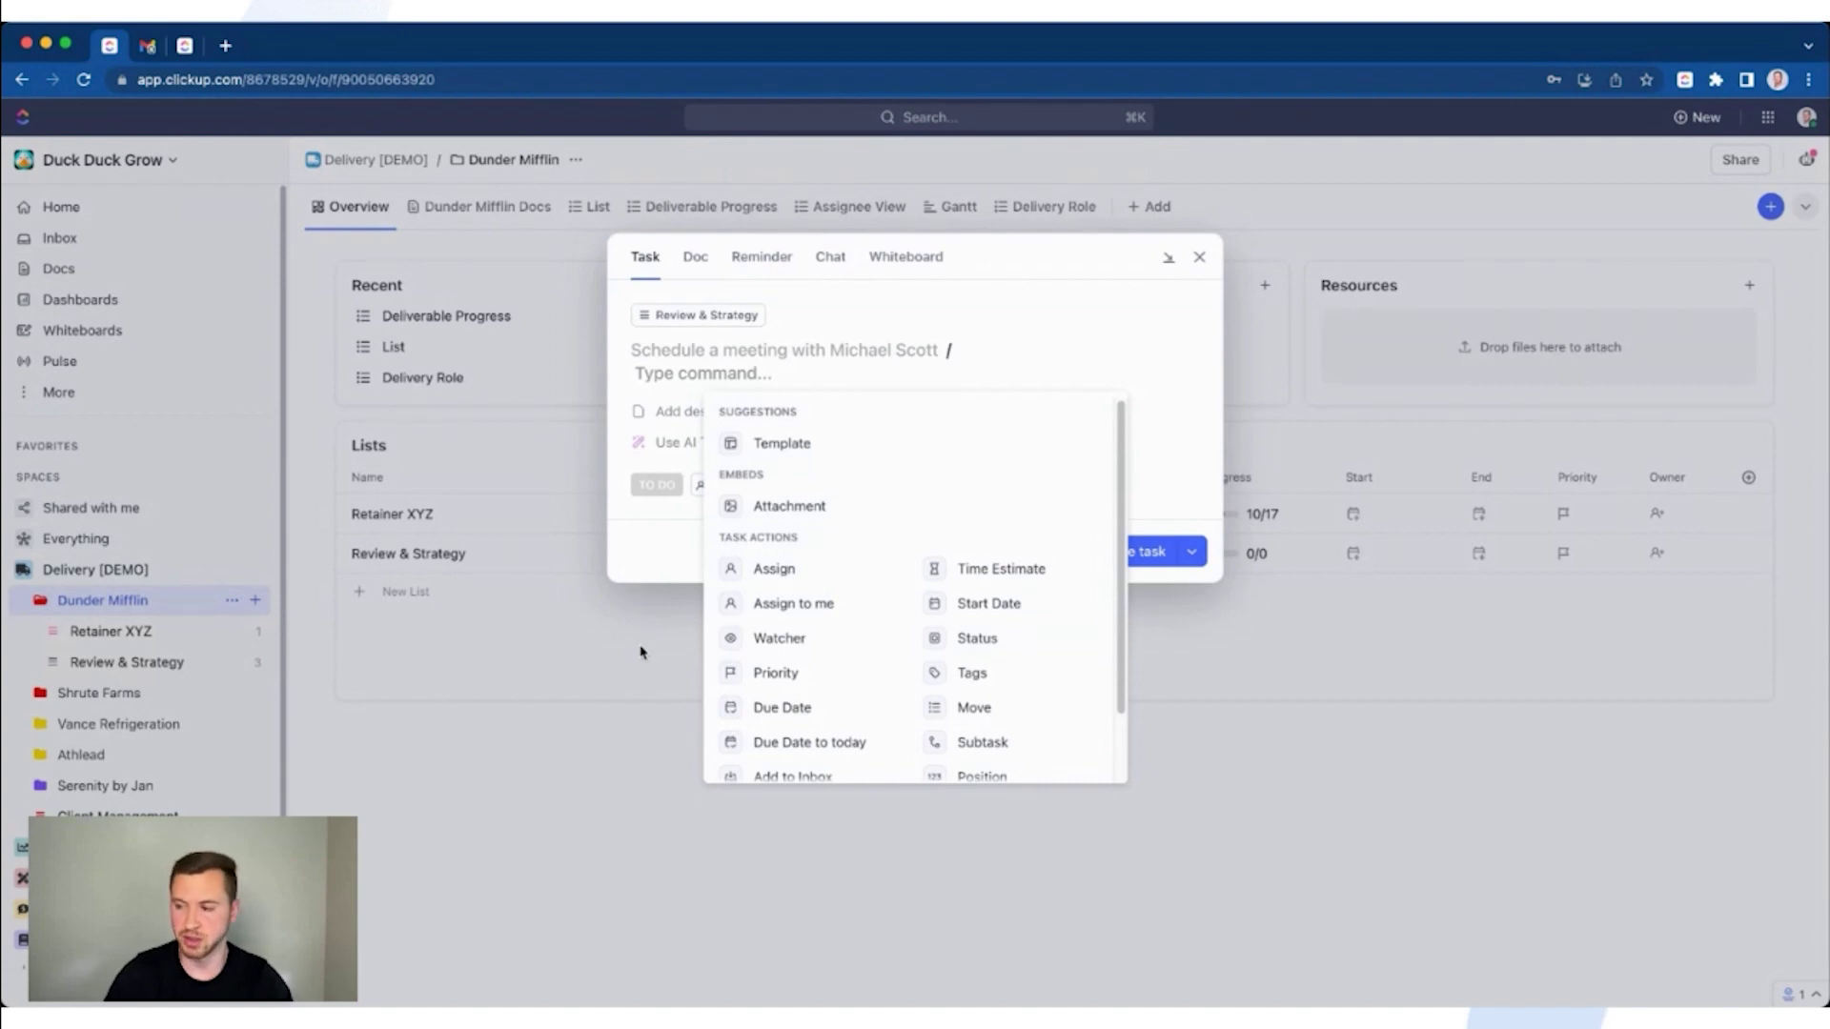
{"action": "type", "text": "assign"}
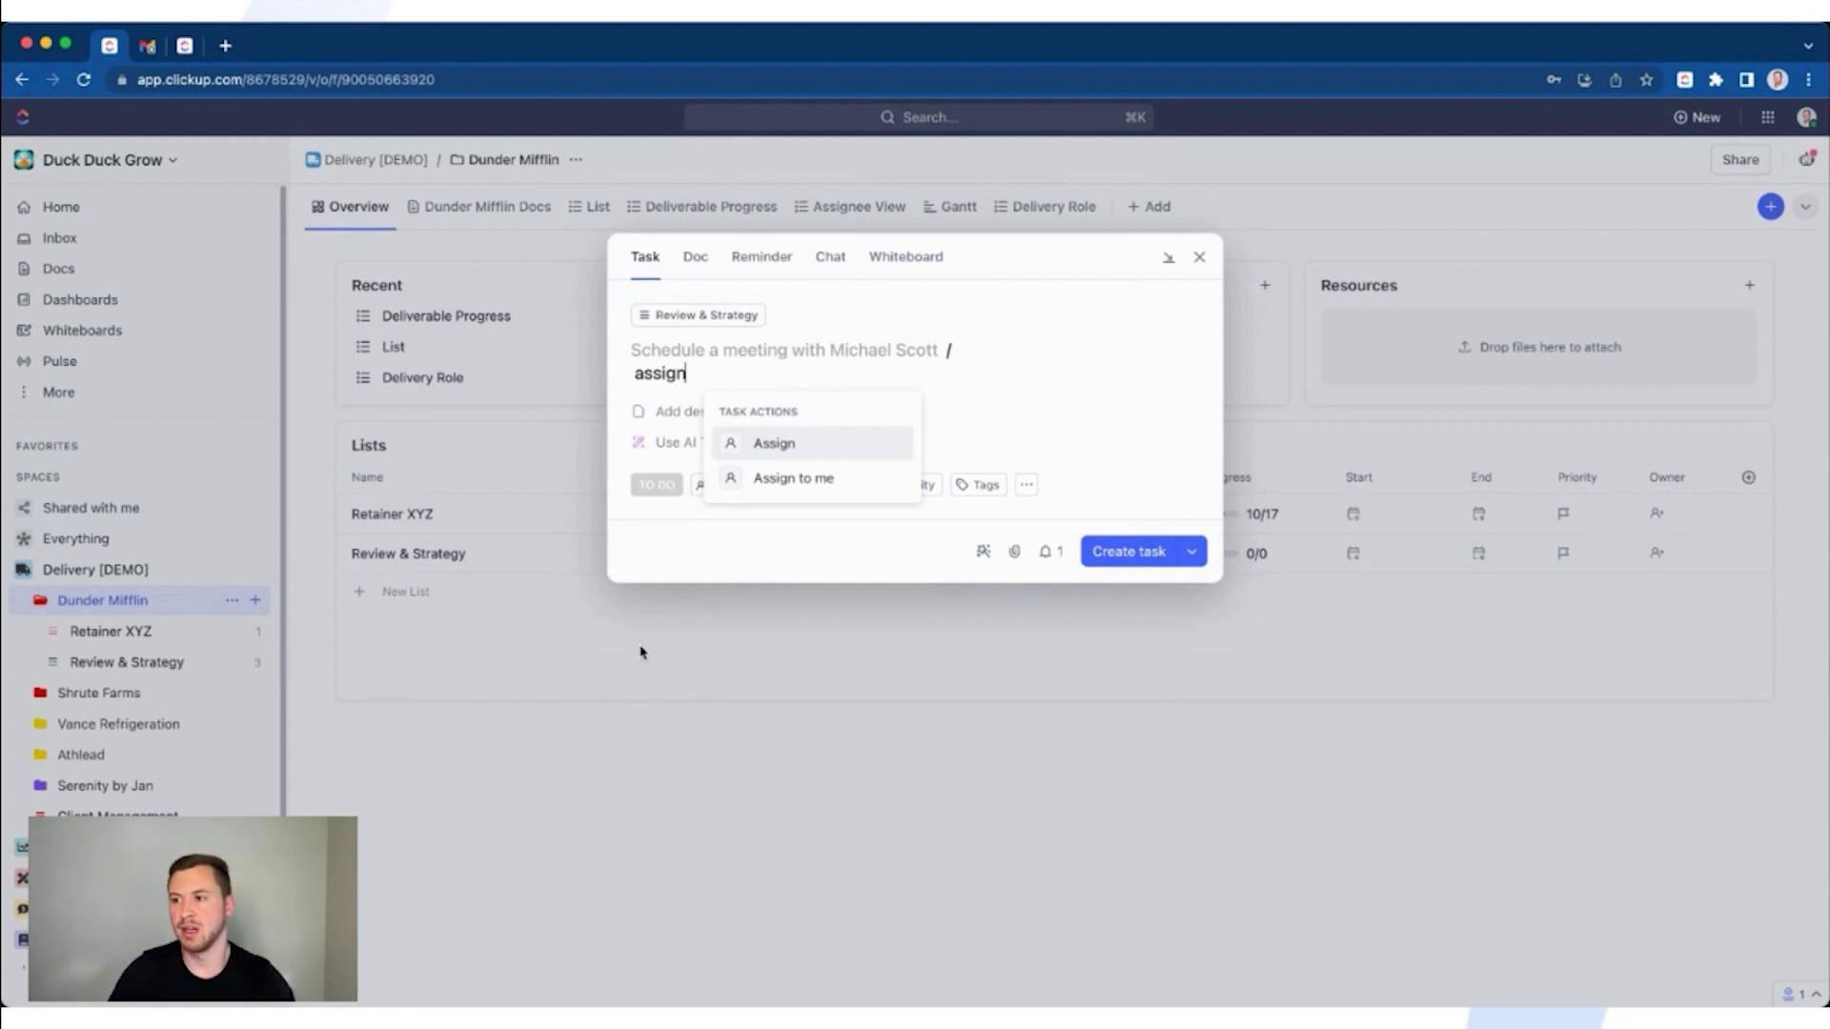
{"action": "key", "text": "Down"}
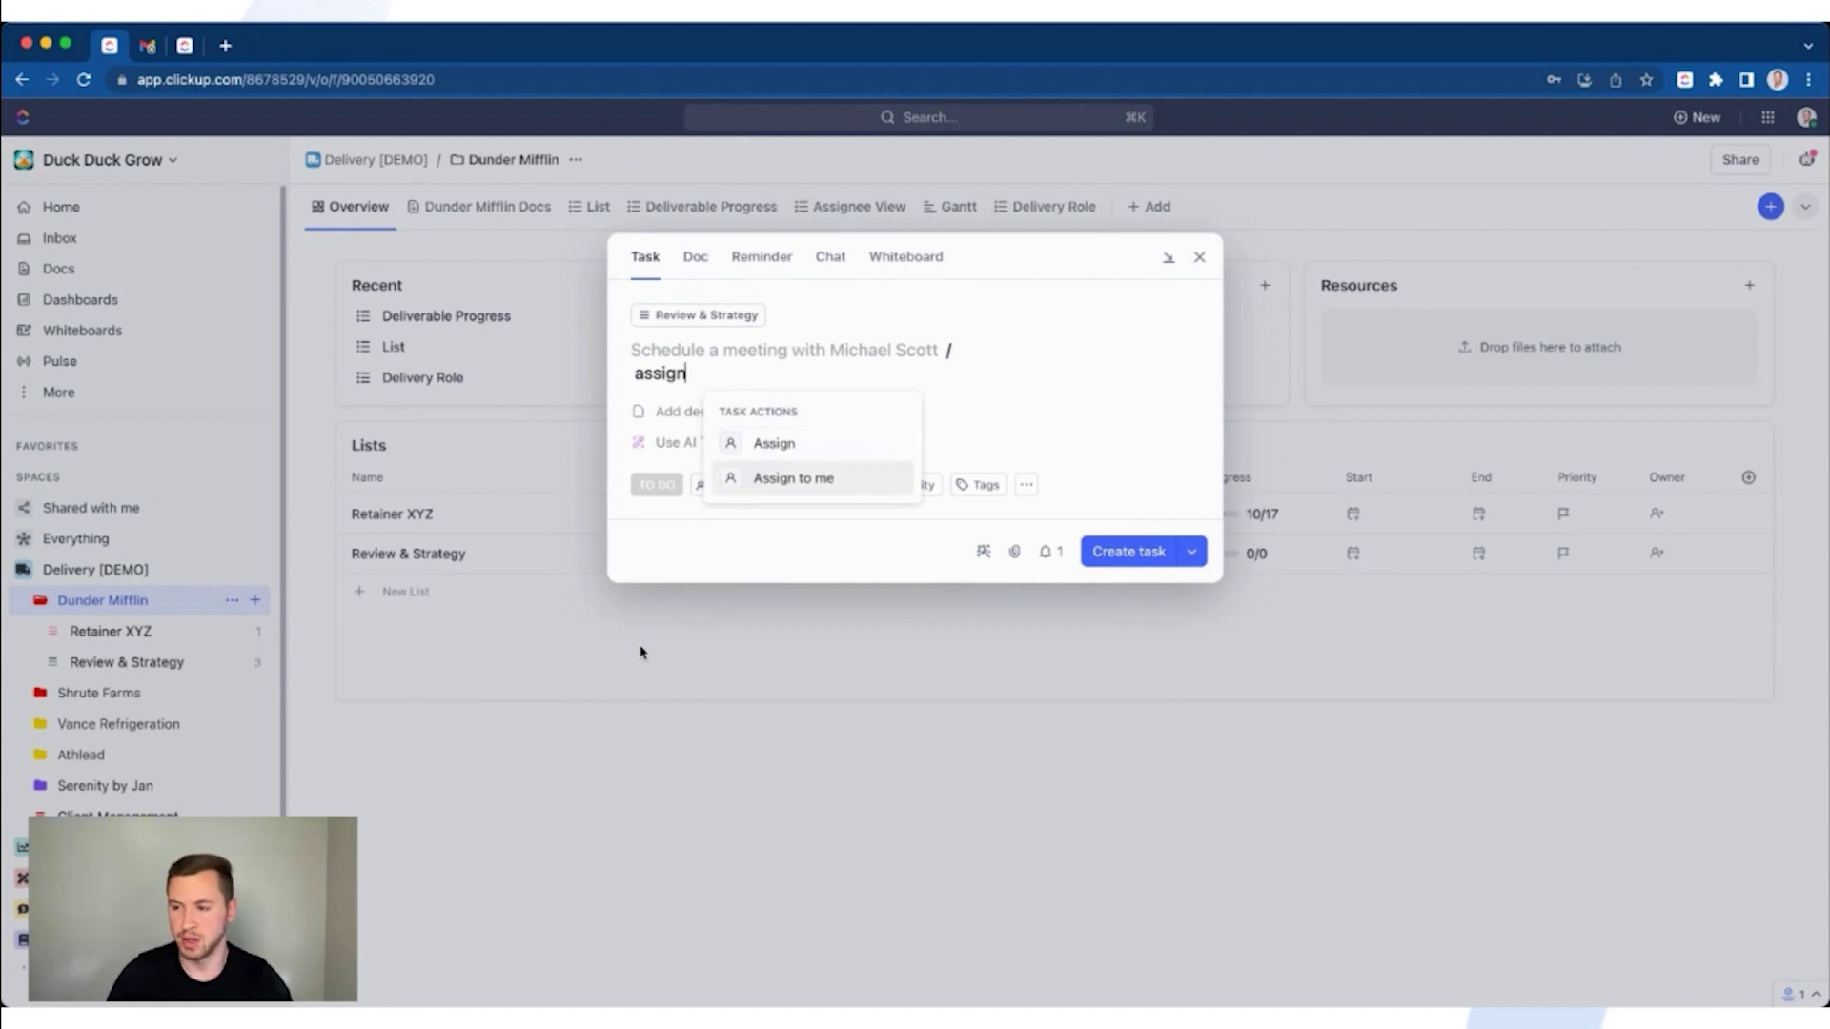
{"action": "key", "text": "Return"}
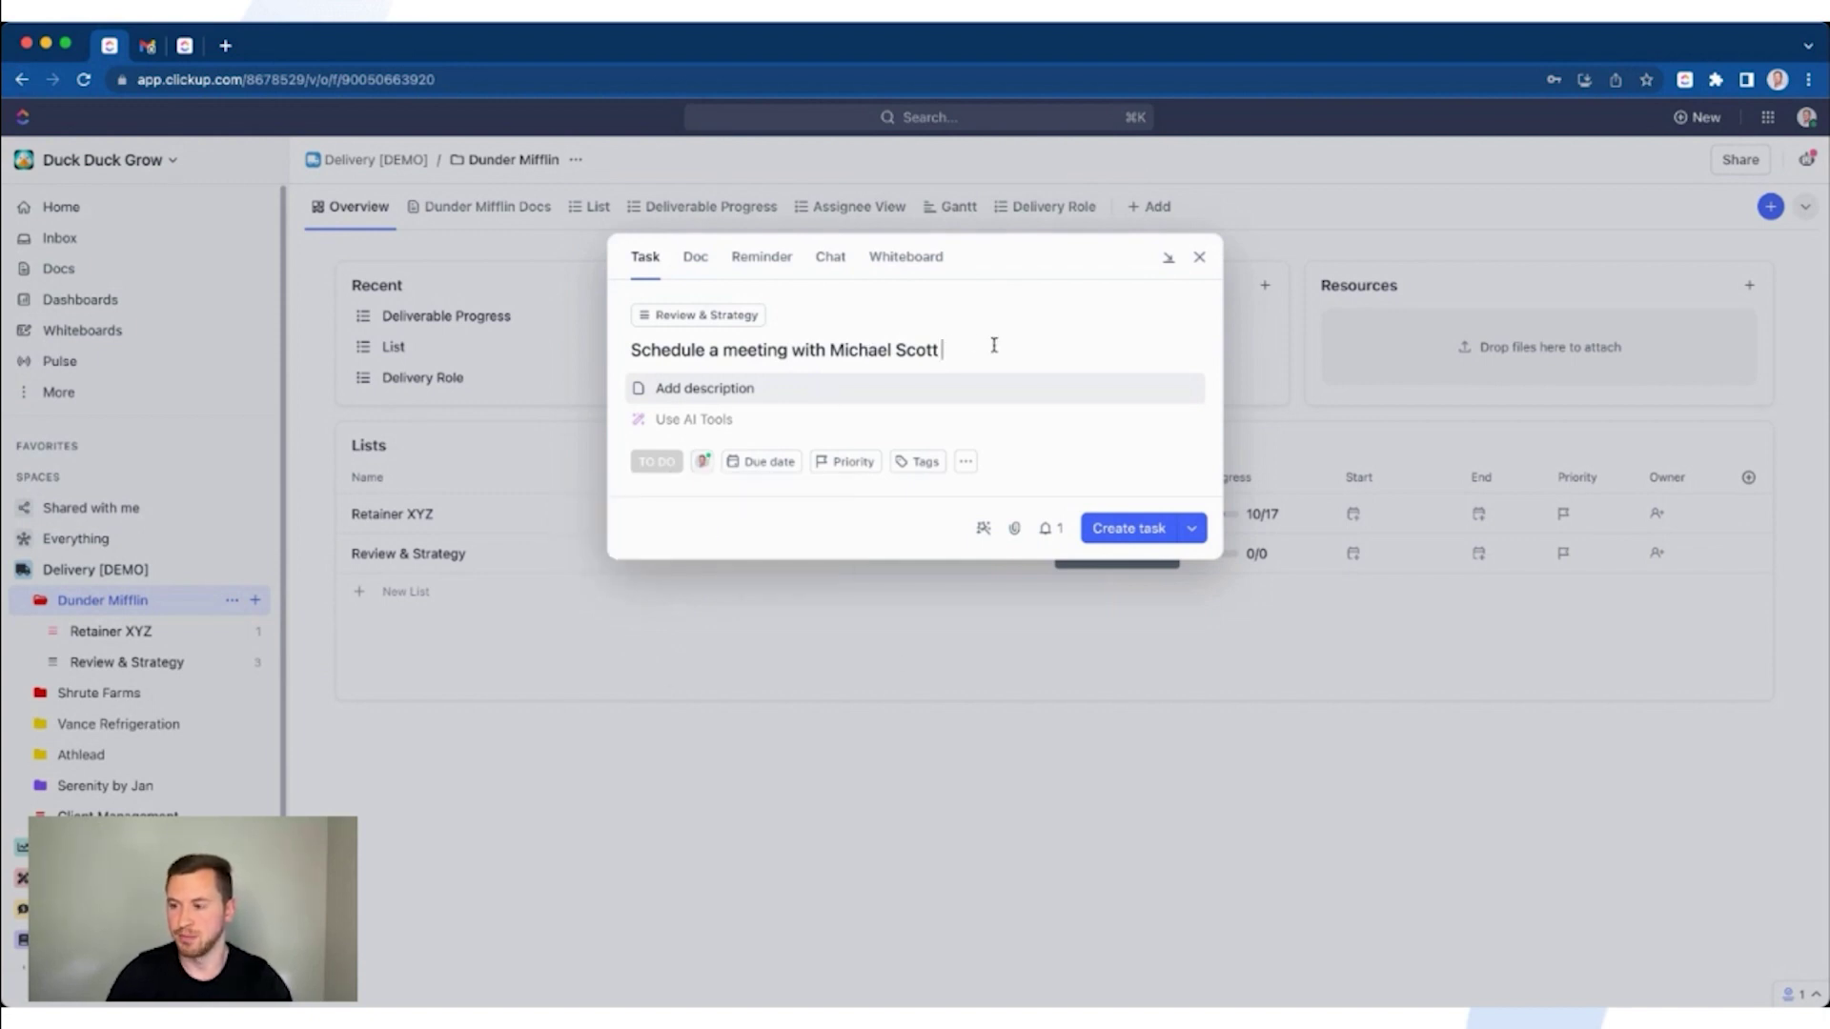
Set the task's time estimate to 10min with the Time Estimate slash command
{"action": "type", "text": "/"}
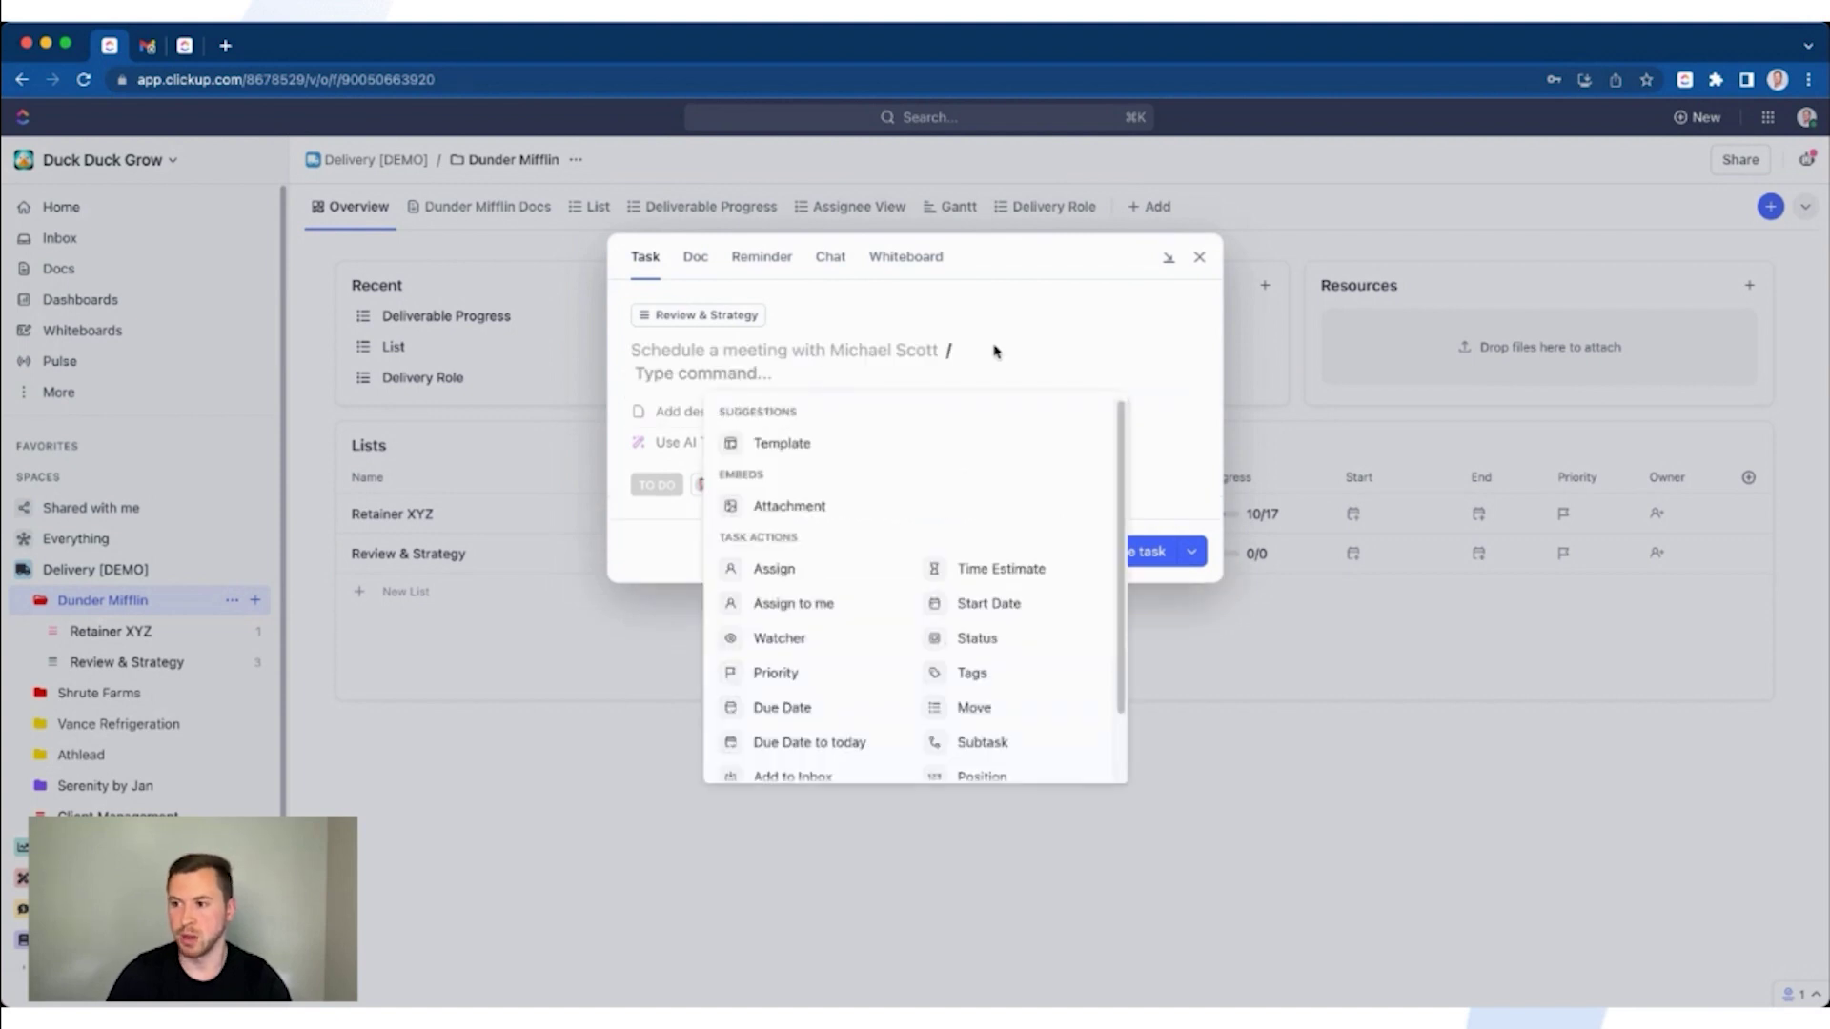
{"action": "type", "text": "time"}
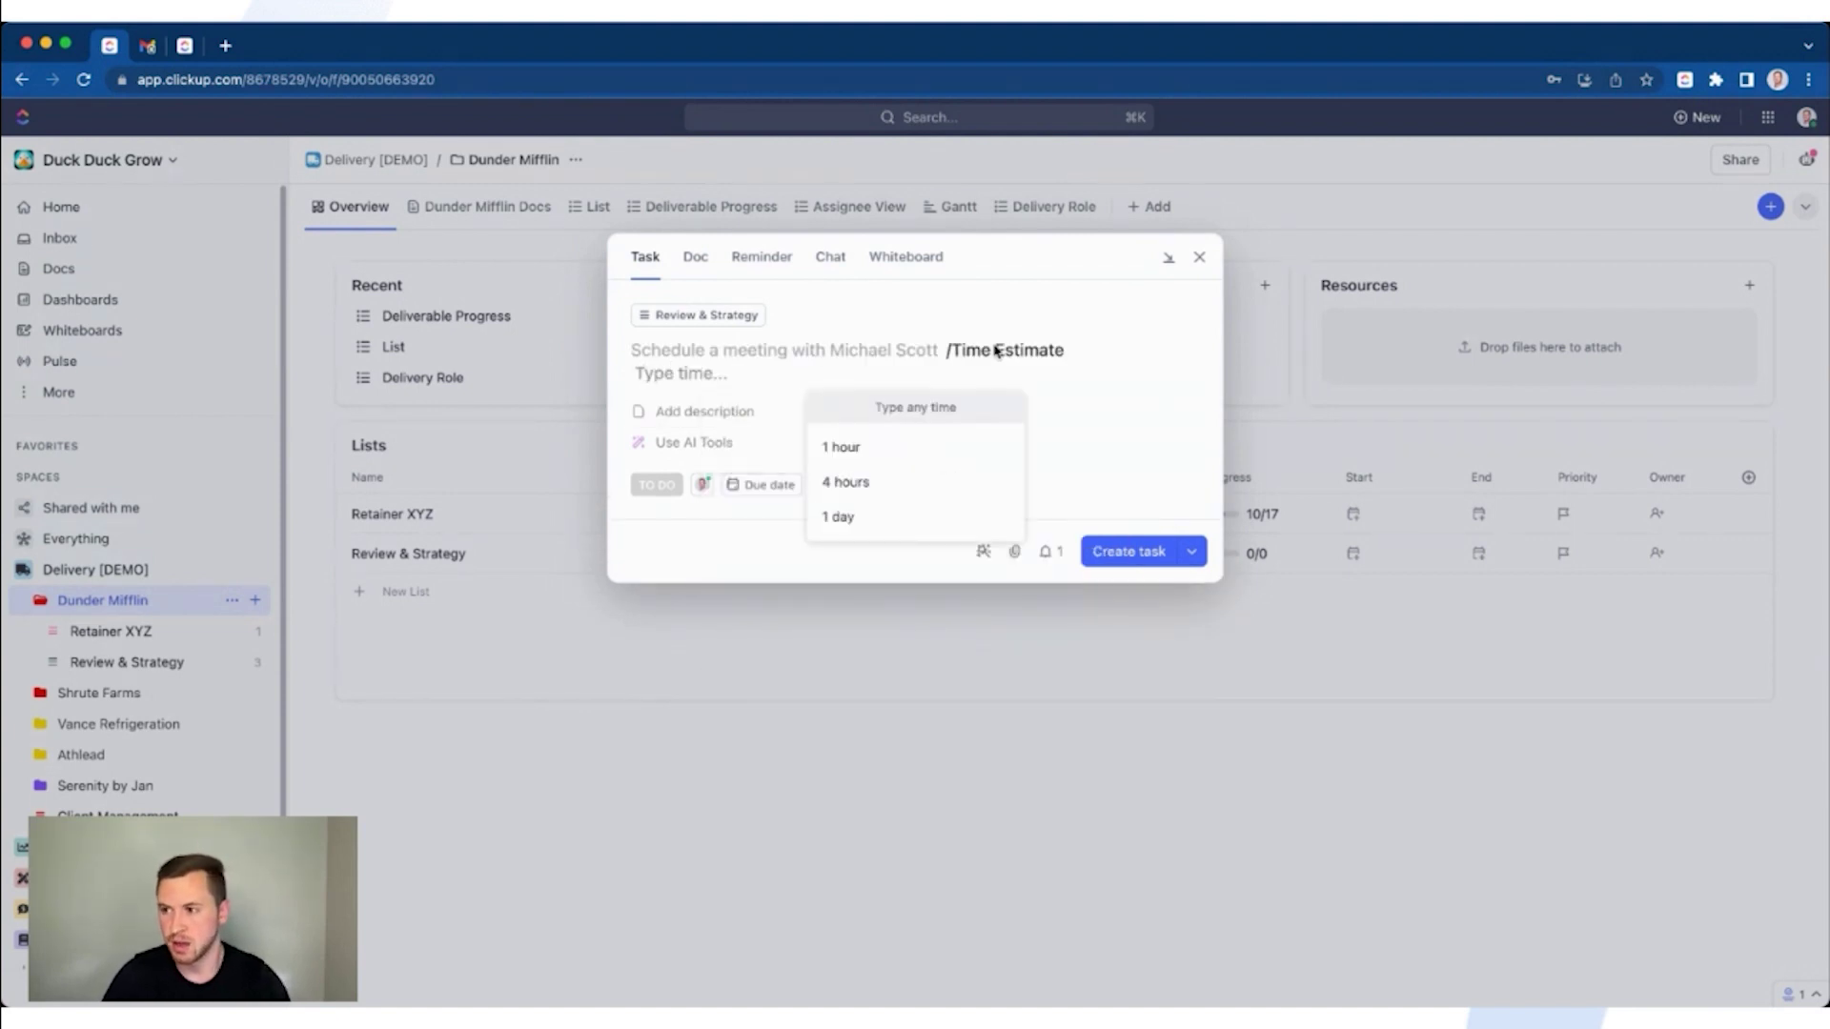
{"action": "type", "text": "10min"}
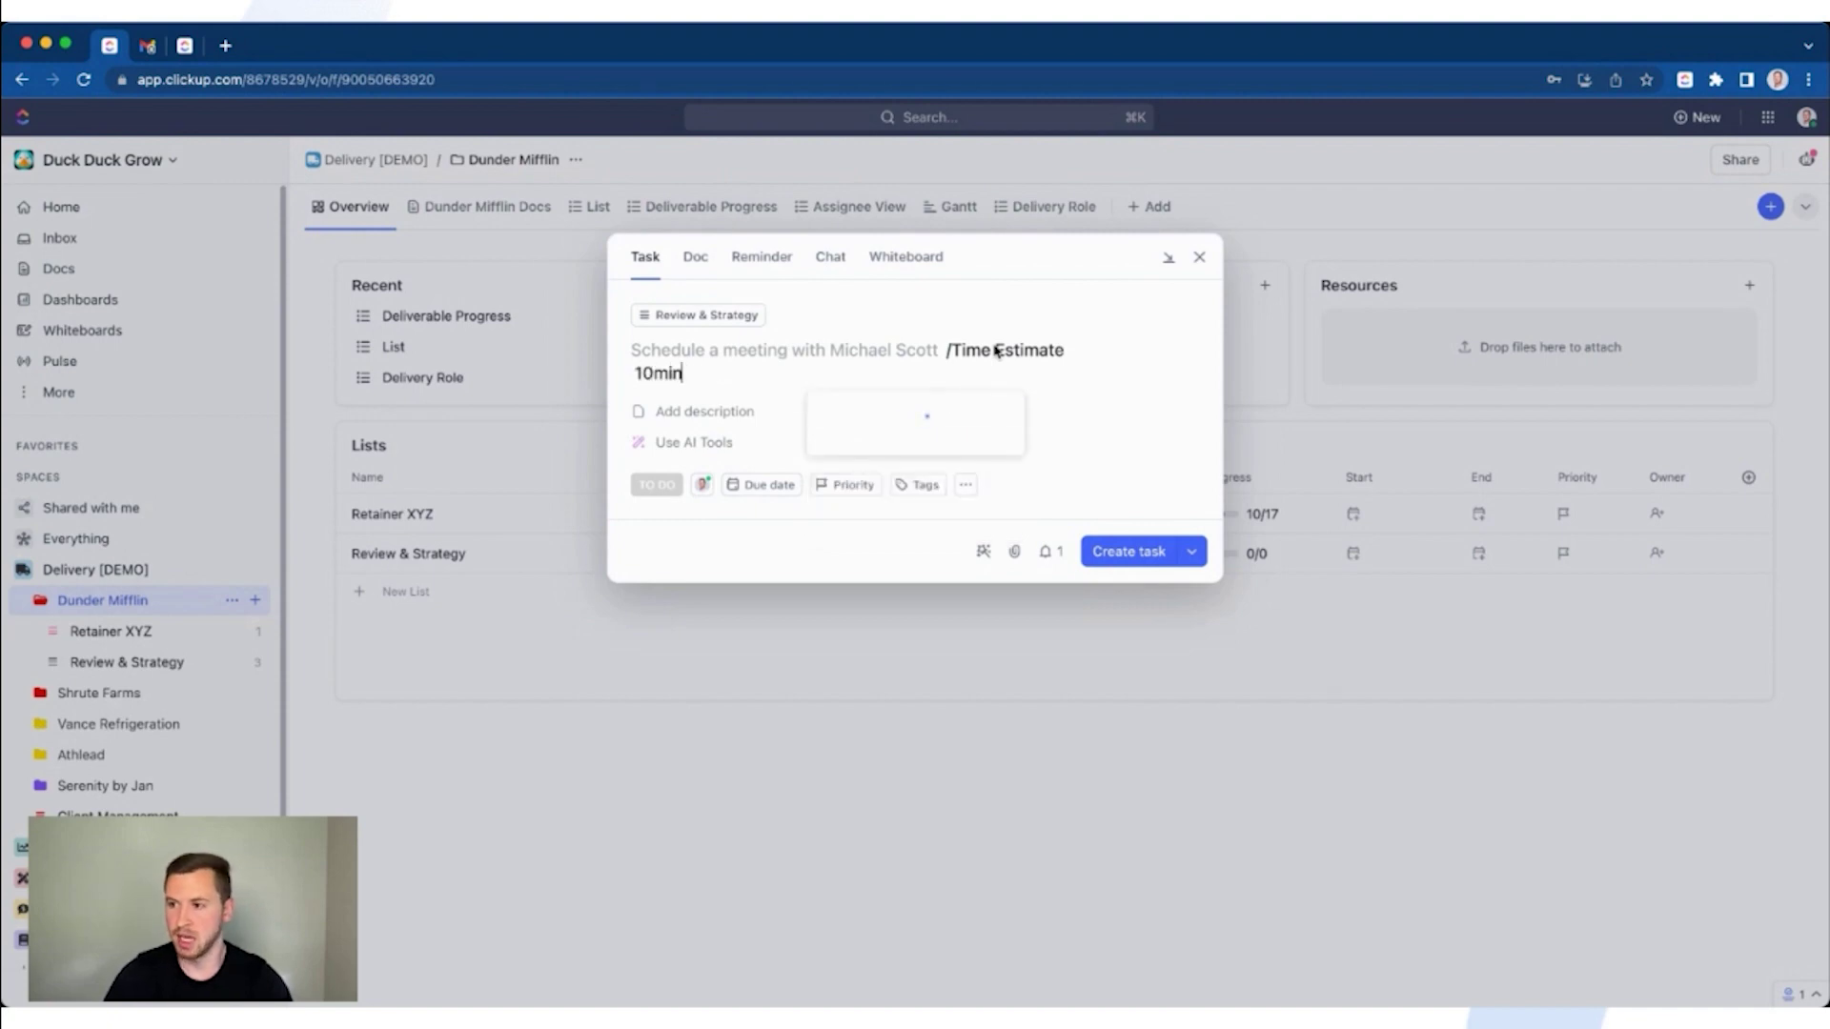
{"action": "key", "text": "Return"}
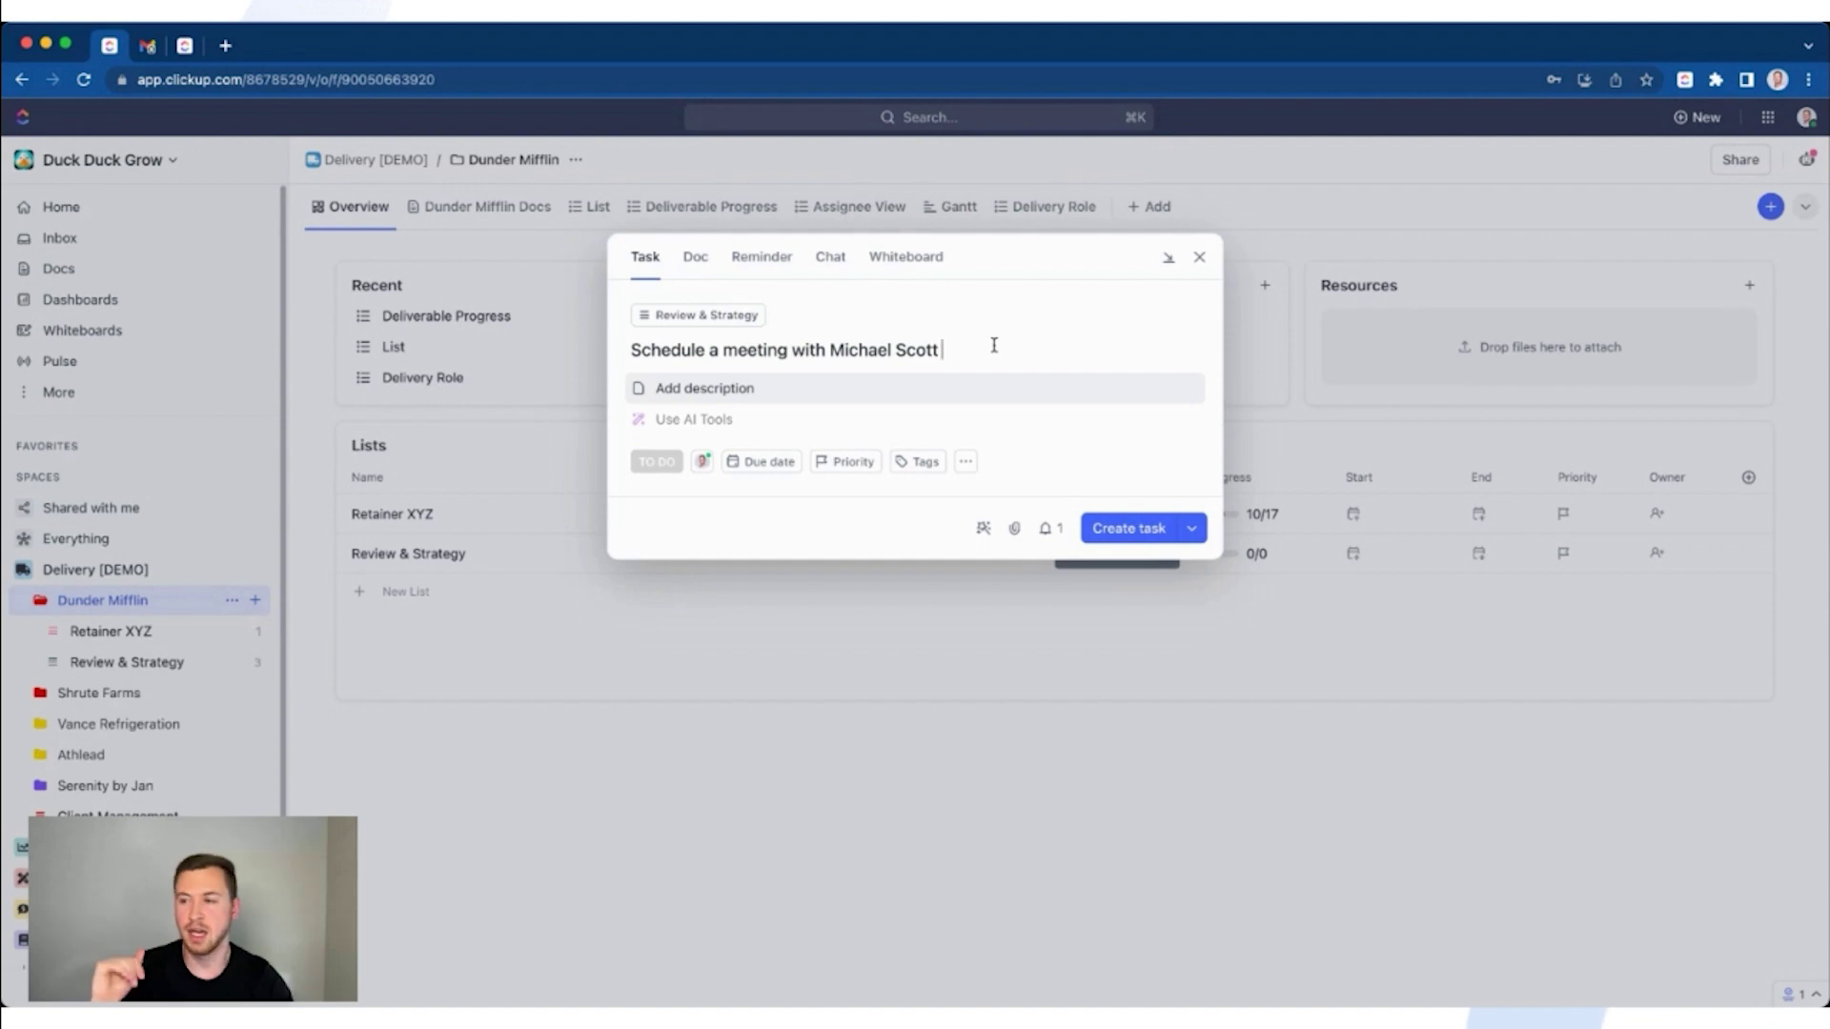
Set the task's due date to Tomorrow with the Due Date slash command
{"action": "type", "text": "/due"}
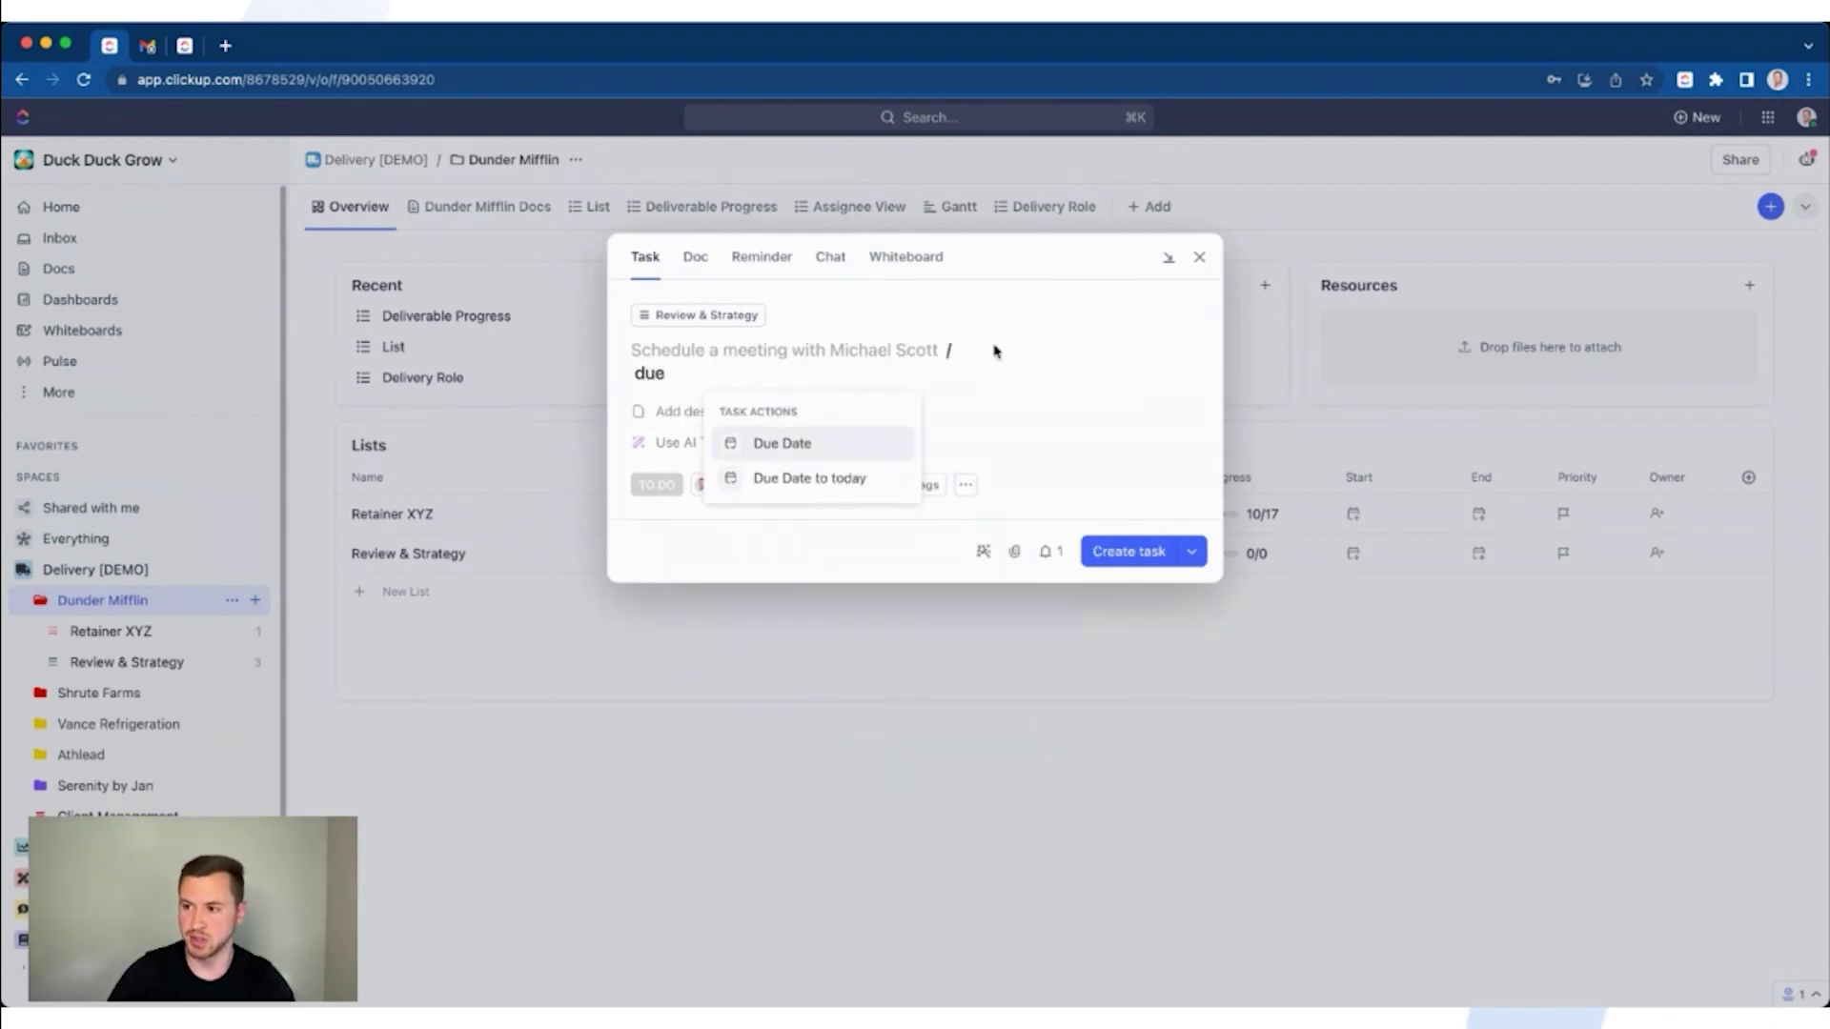
{"action": "key", "text": "Return"}
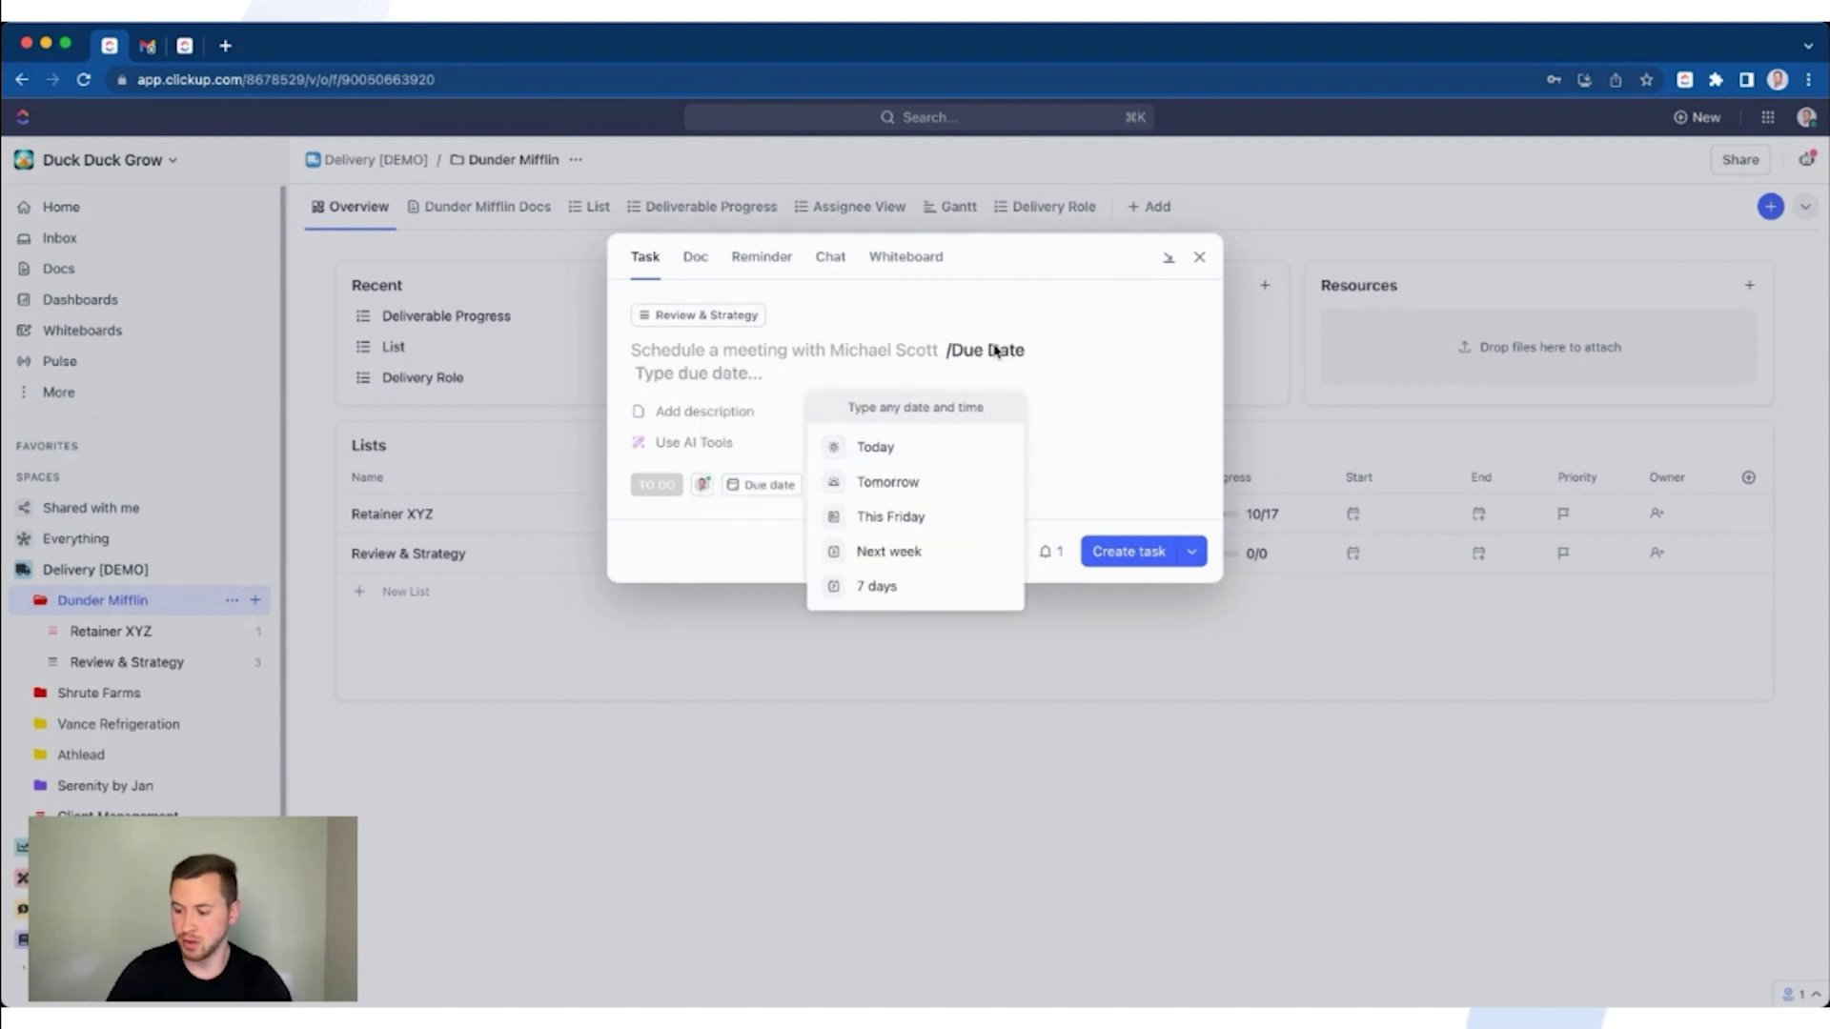
{"action": "key", "text": "Down"}
{"action": "key", "text": "Down"}
{"action": "key", "text": "Down"}
{"action": "key", "text": "Down"}
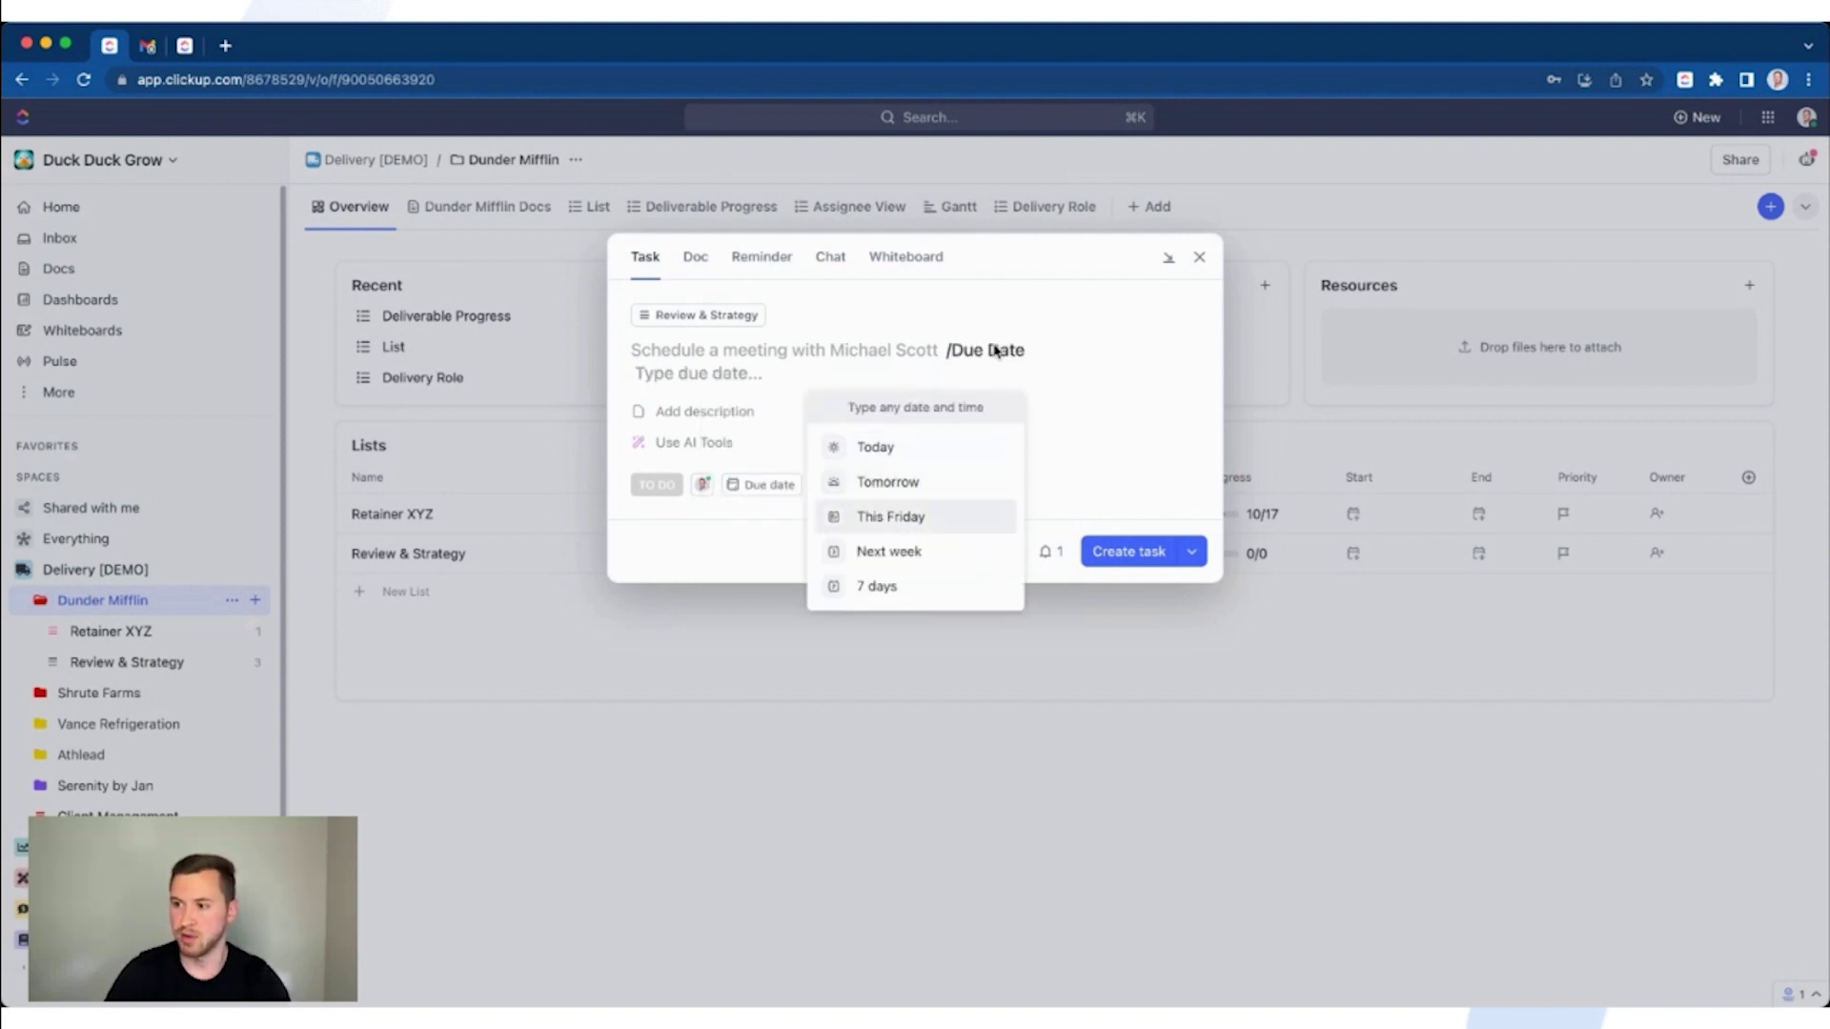
{"action": "key", "text": "Down"}
{"action": "key", "text": "Up"}
{"action": "key", "text": "Up"}
{"action": "key", "text": "Up"}
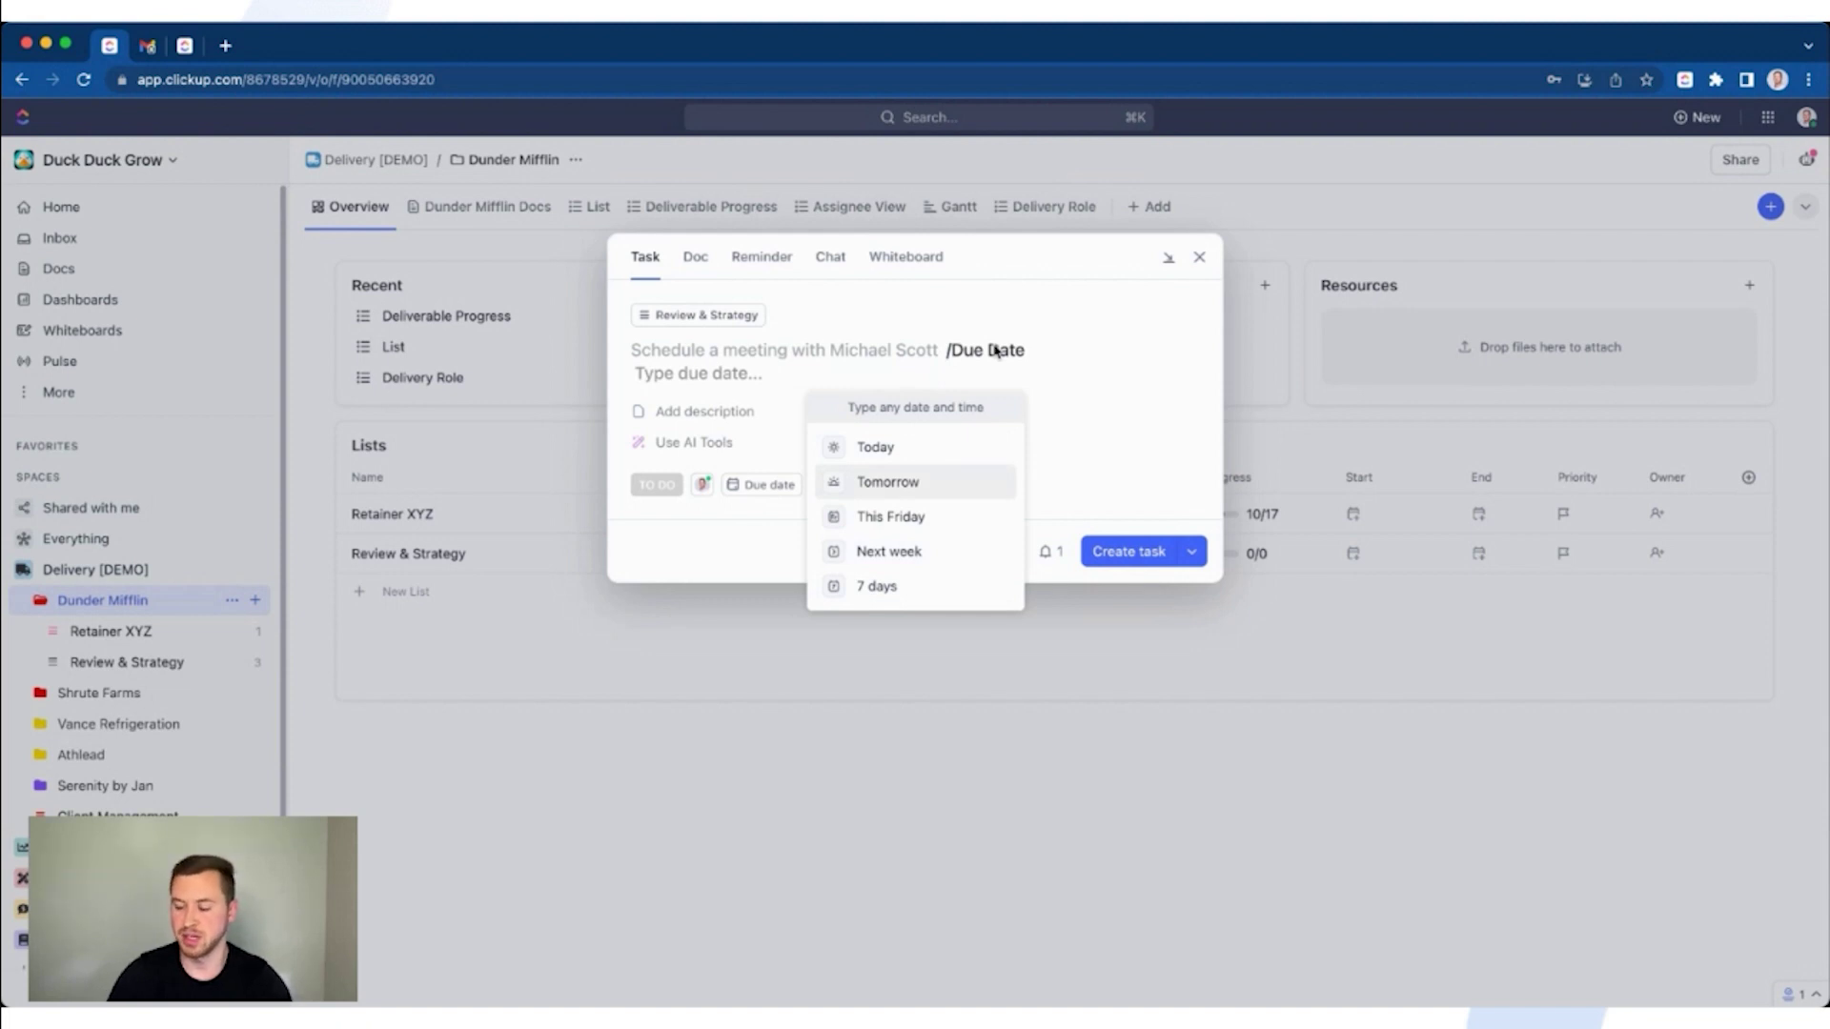
{"action": "key", "text": "Return"}
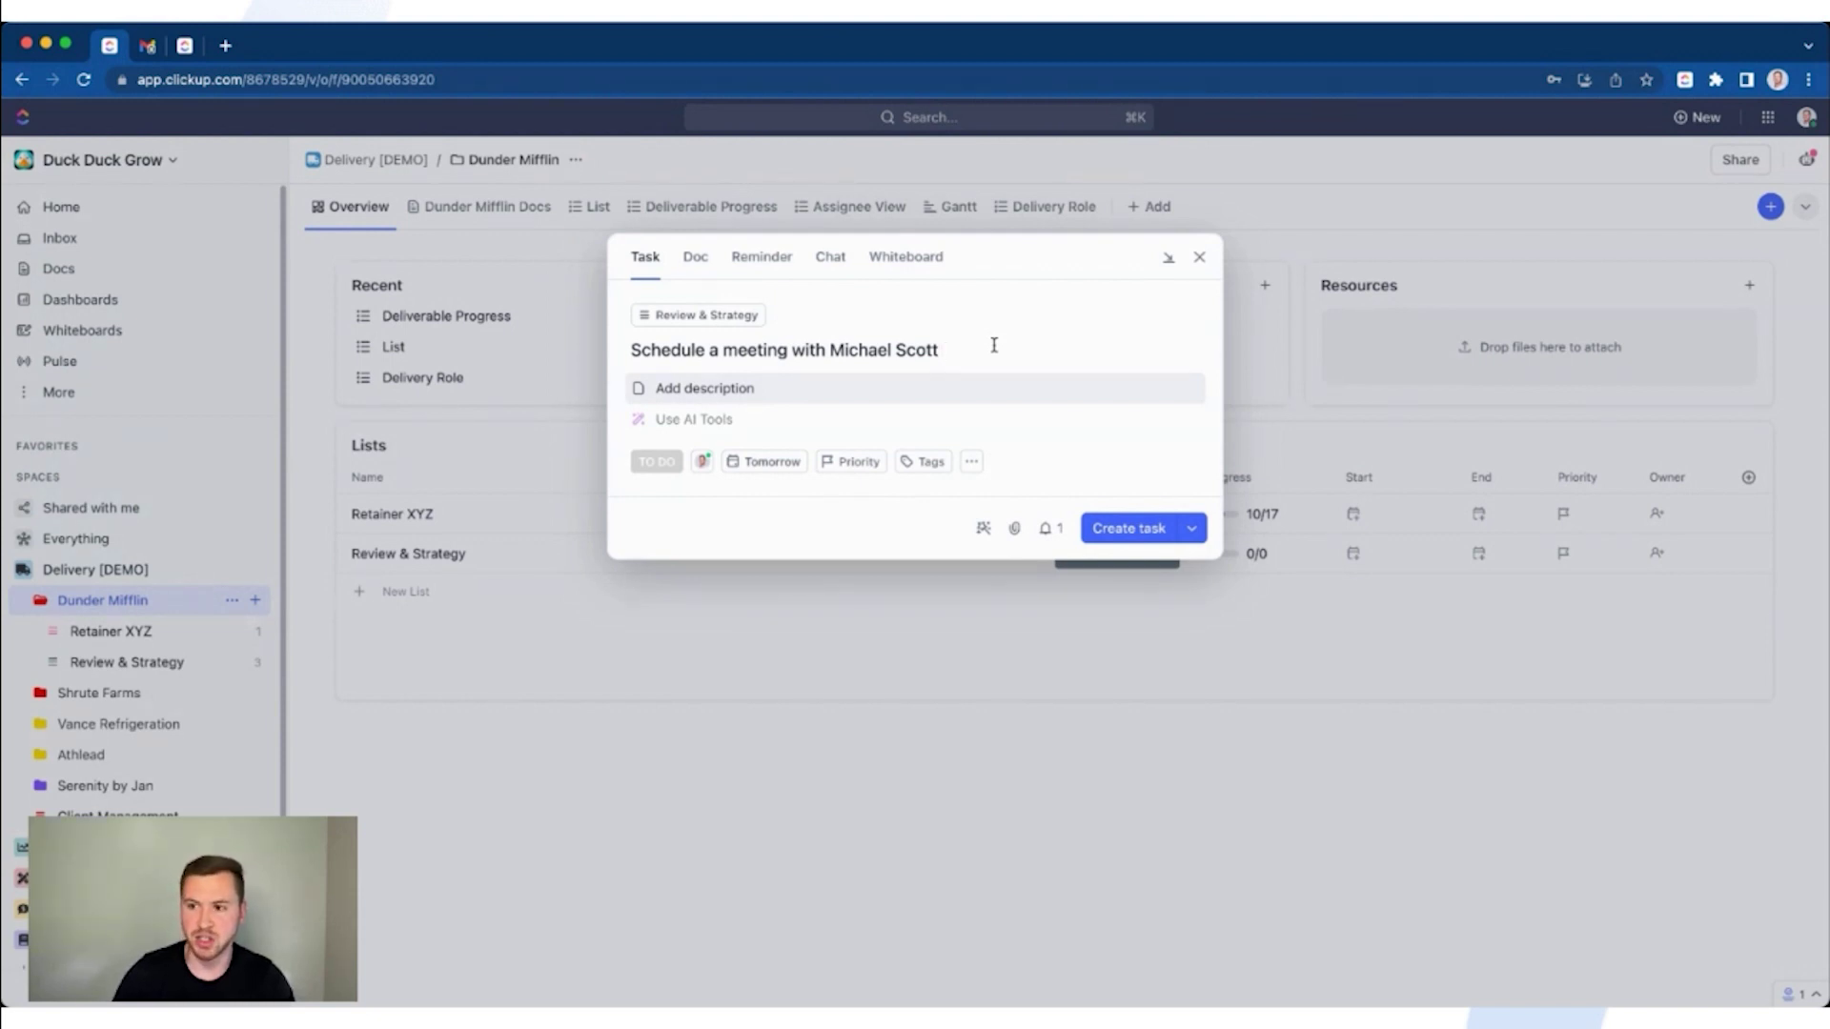
Add a task description giving the contact's first name and "wants to talk about a new idea around gift baskets"
{"action": "key", "text": "Tab"}
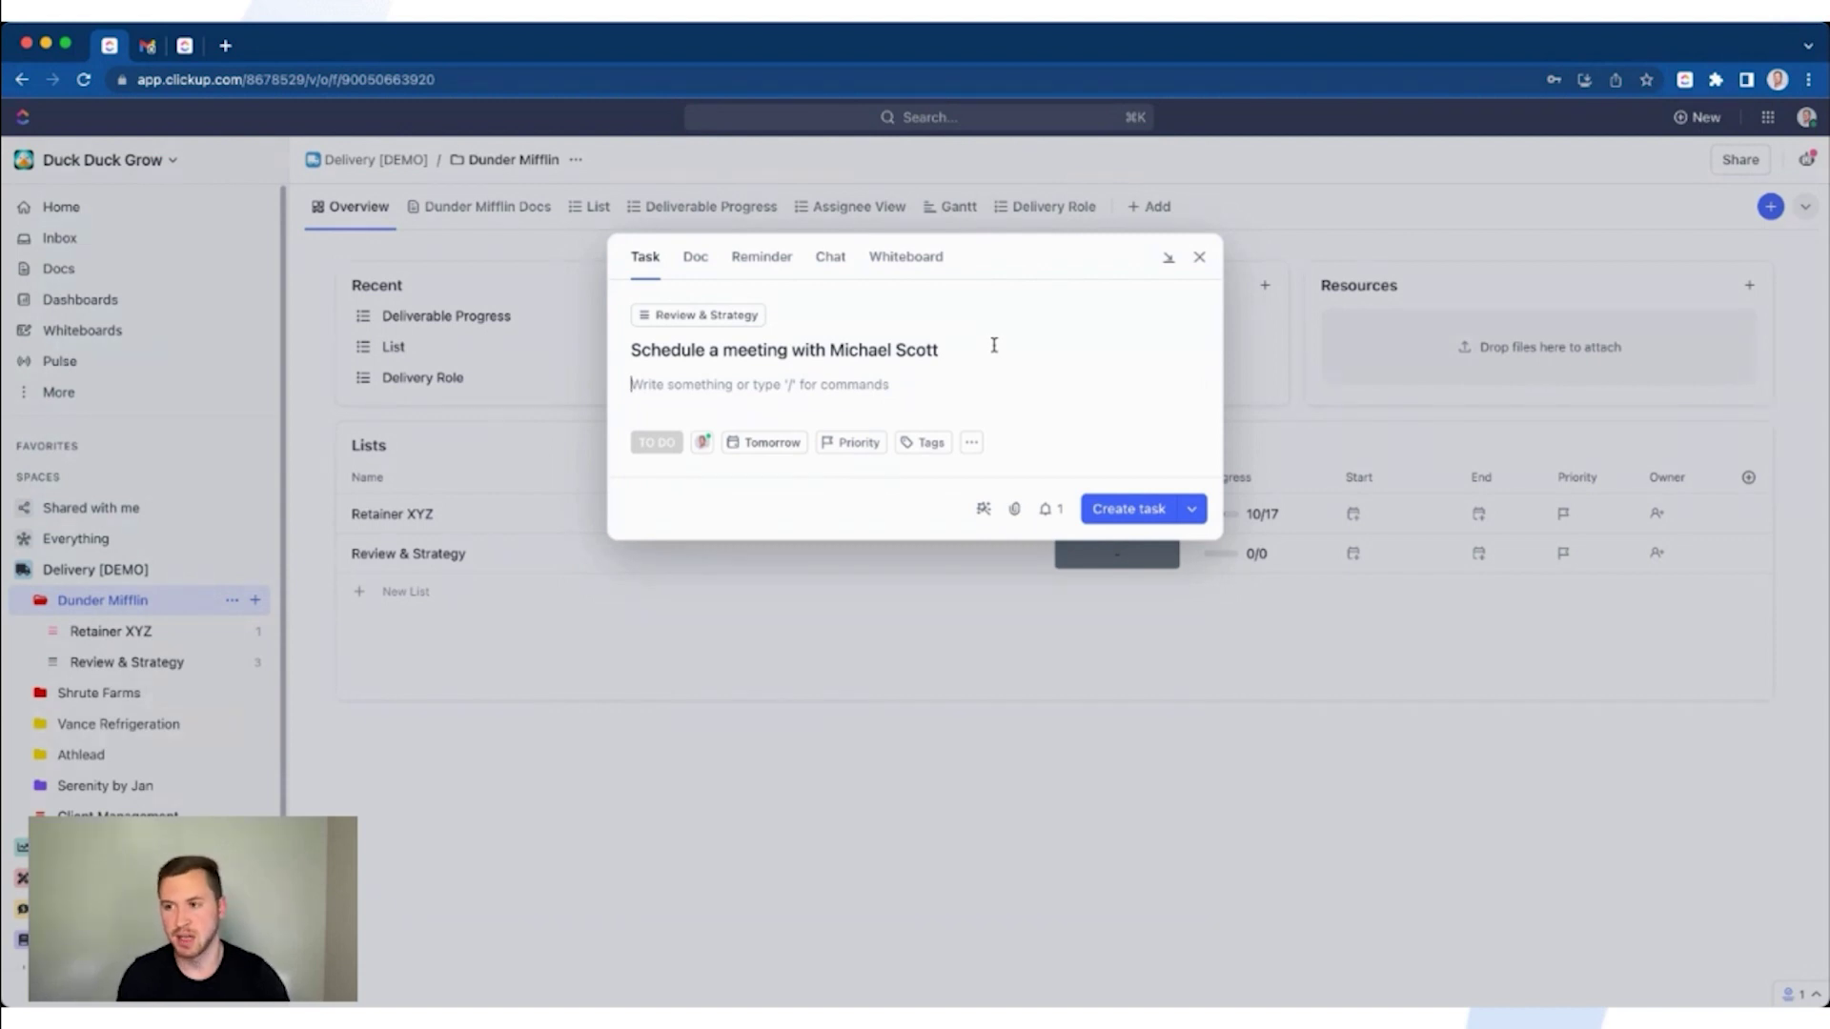
{"action": "type", "text": "/"}
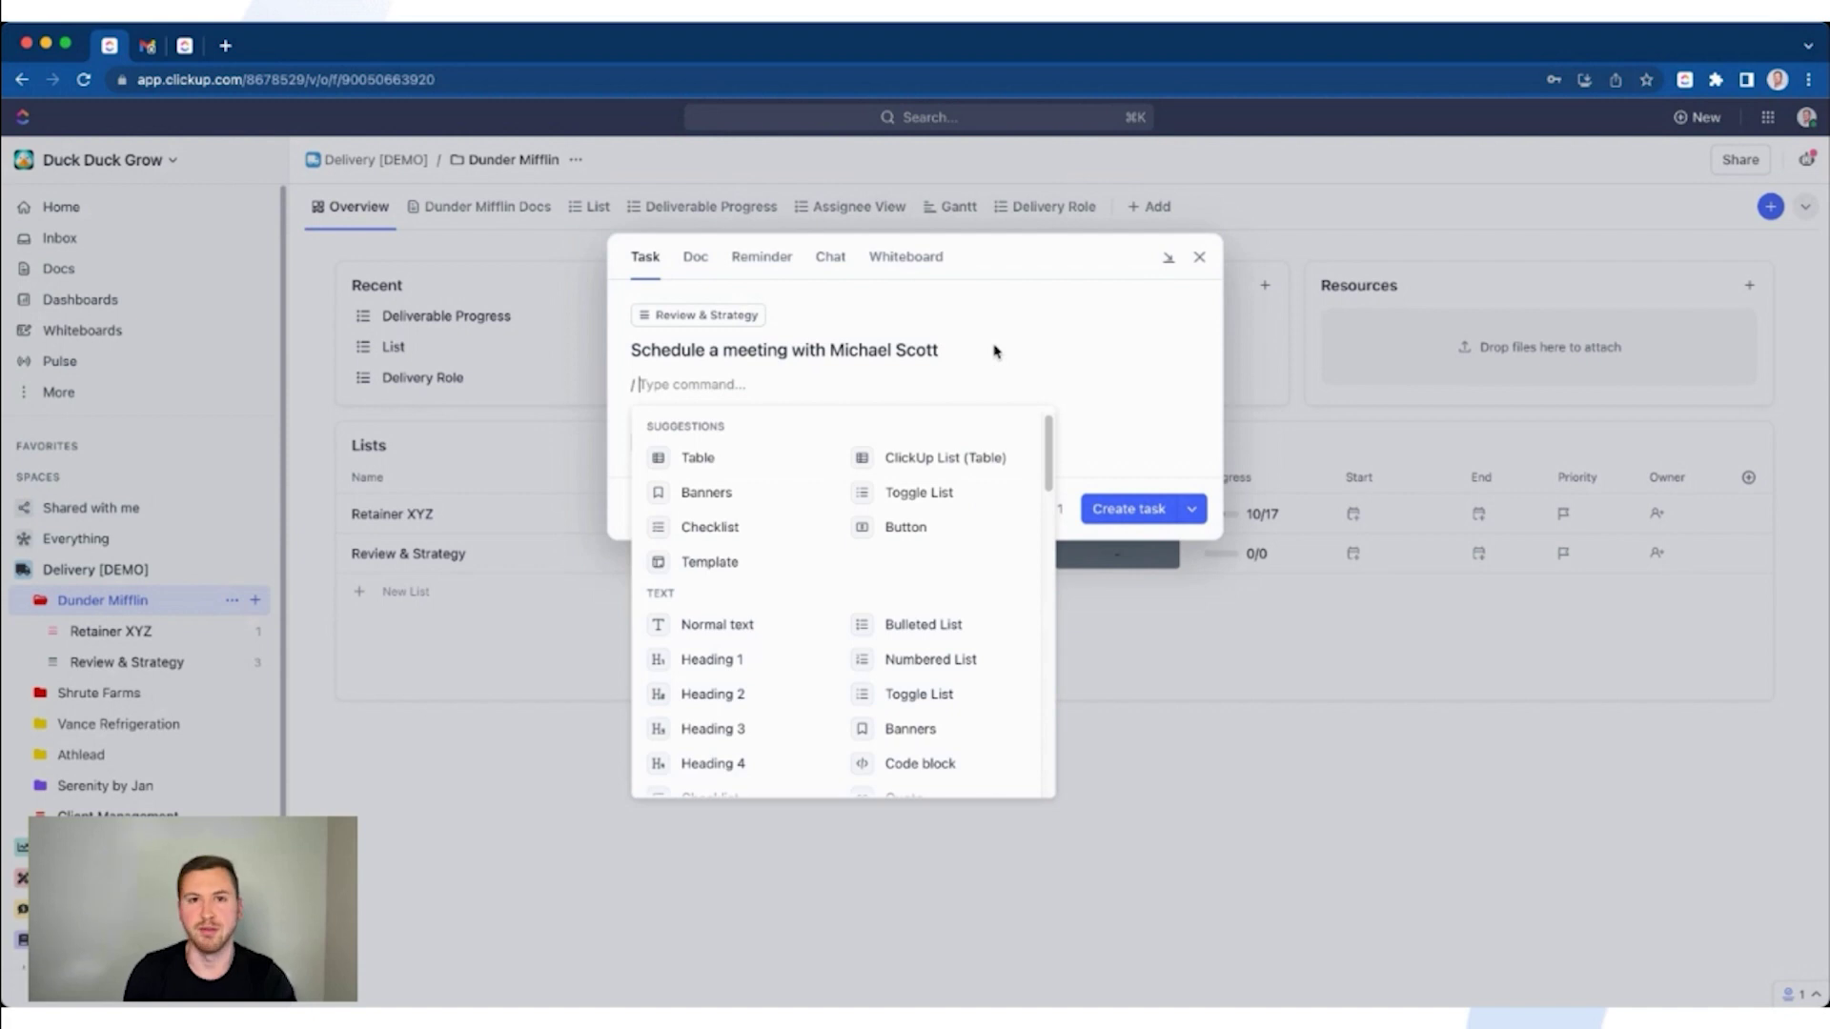
{"action": "key", "text": "BackSpace"}
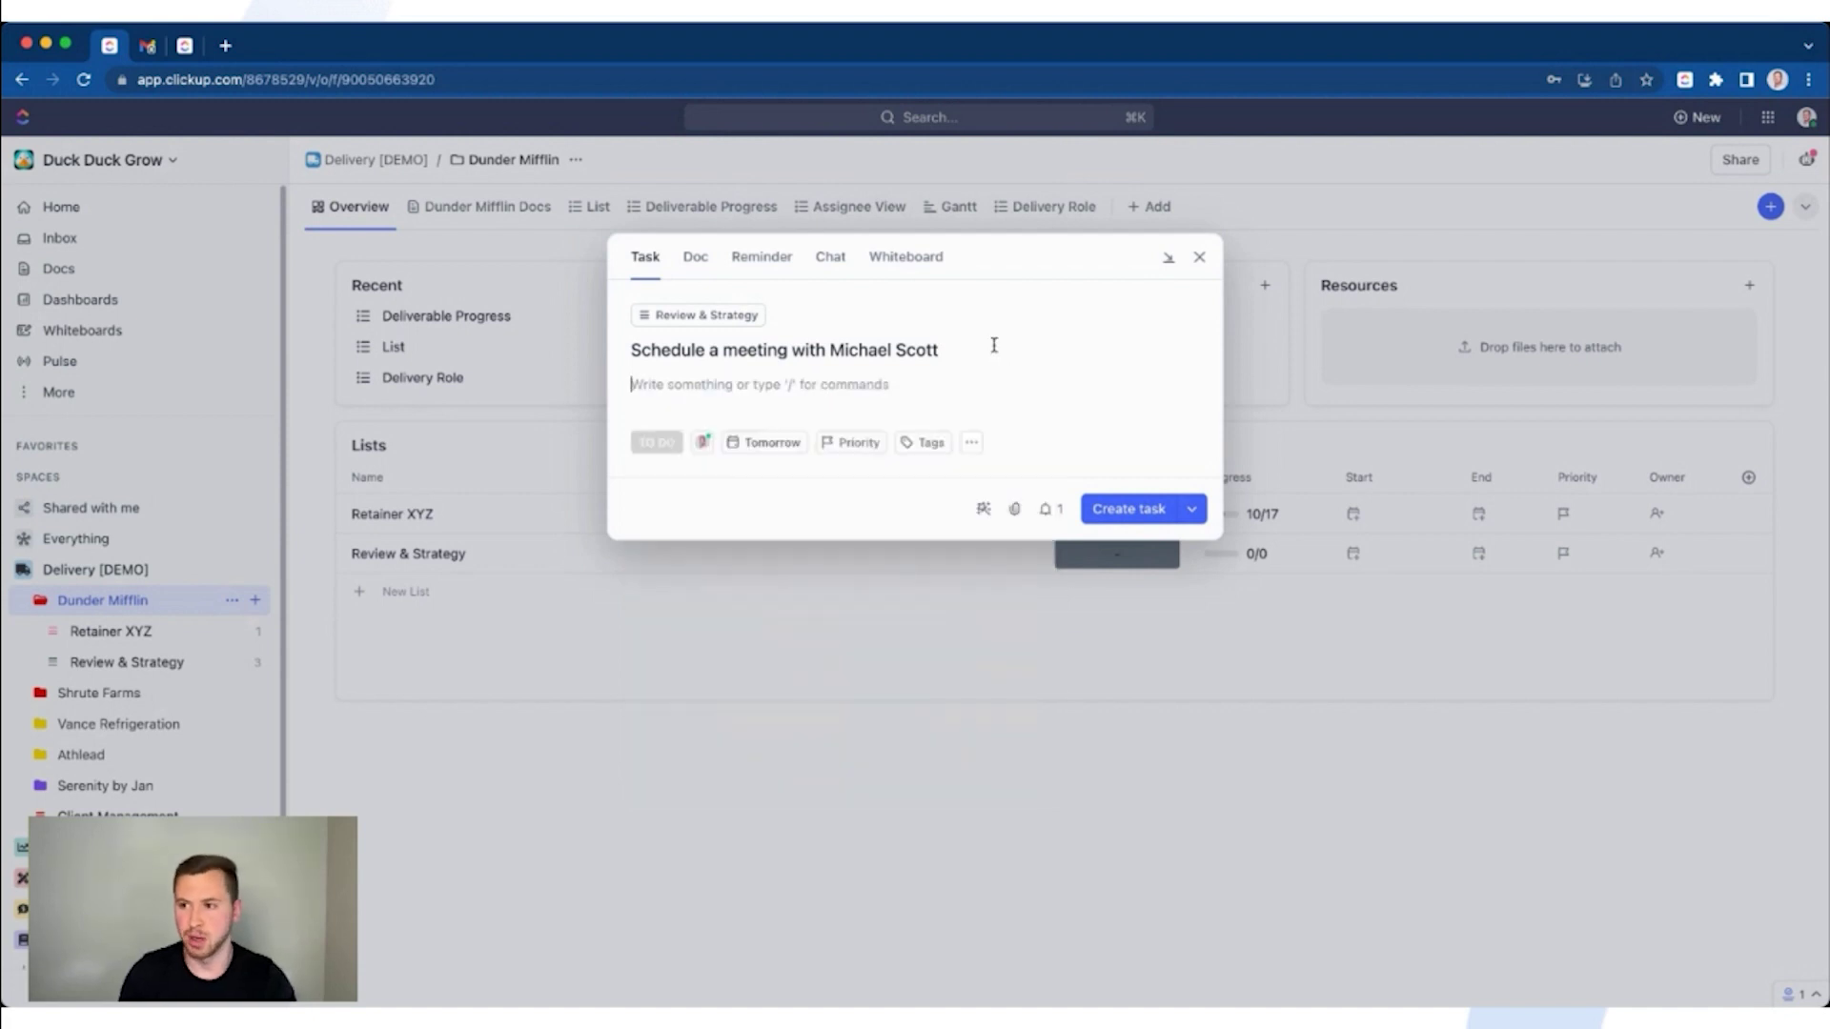
{"action": "type", "text": "michael wants to talk about a new idea "}
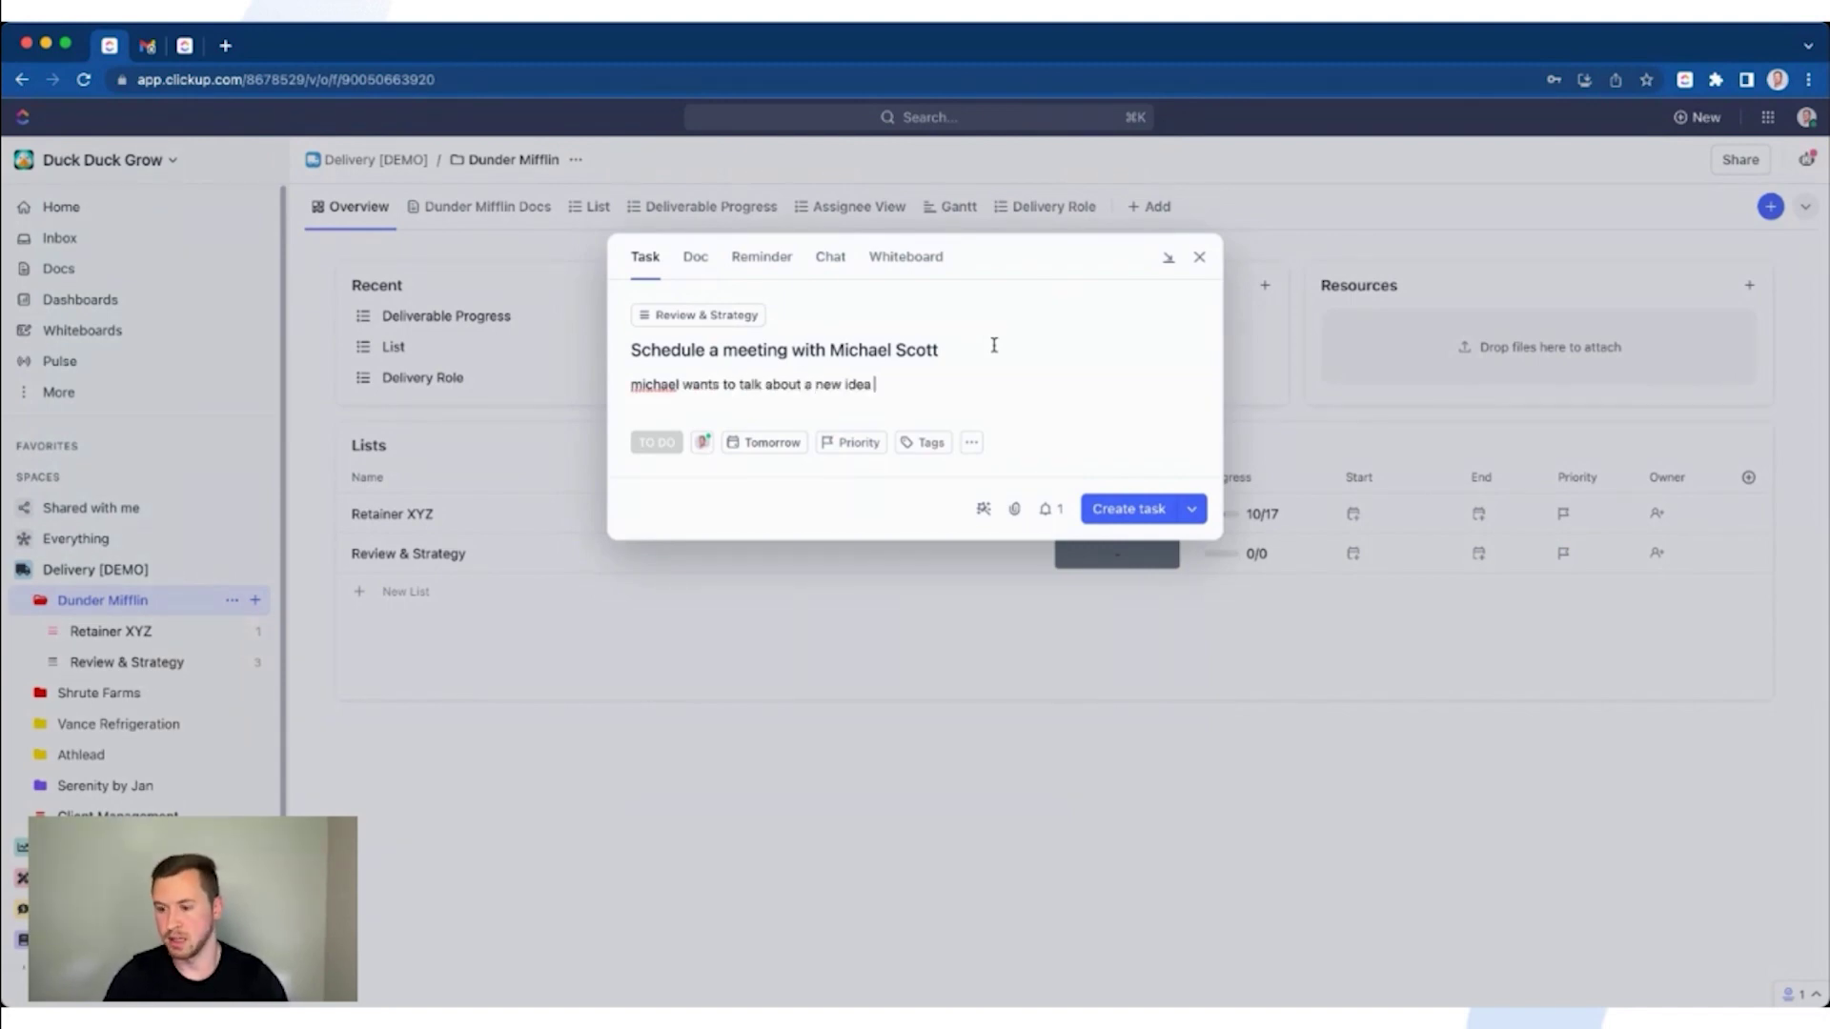
{"action": "type", "text": "around gift "}
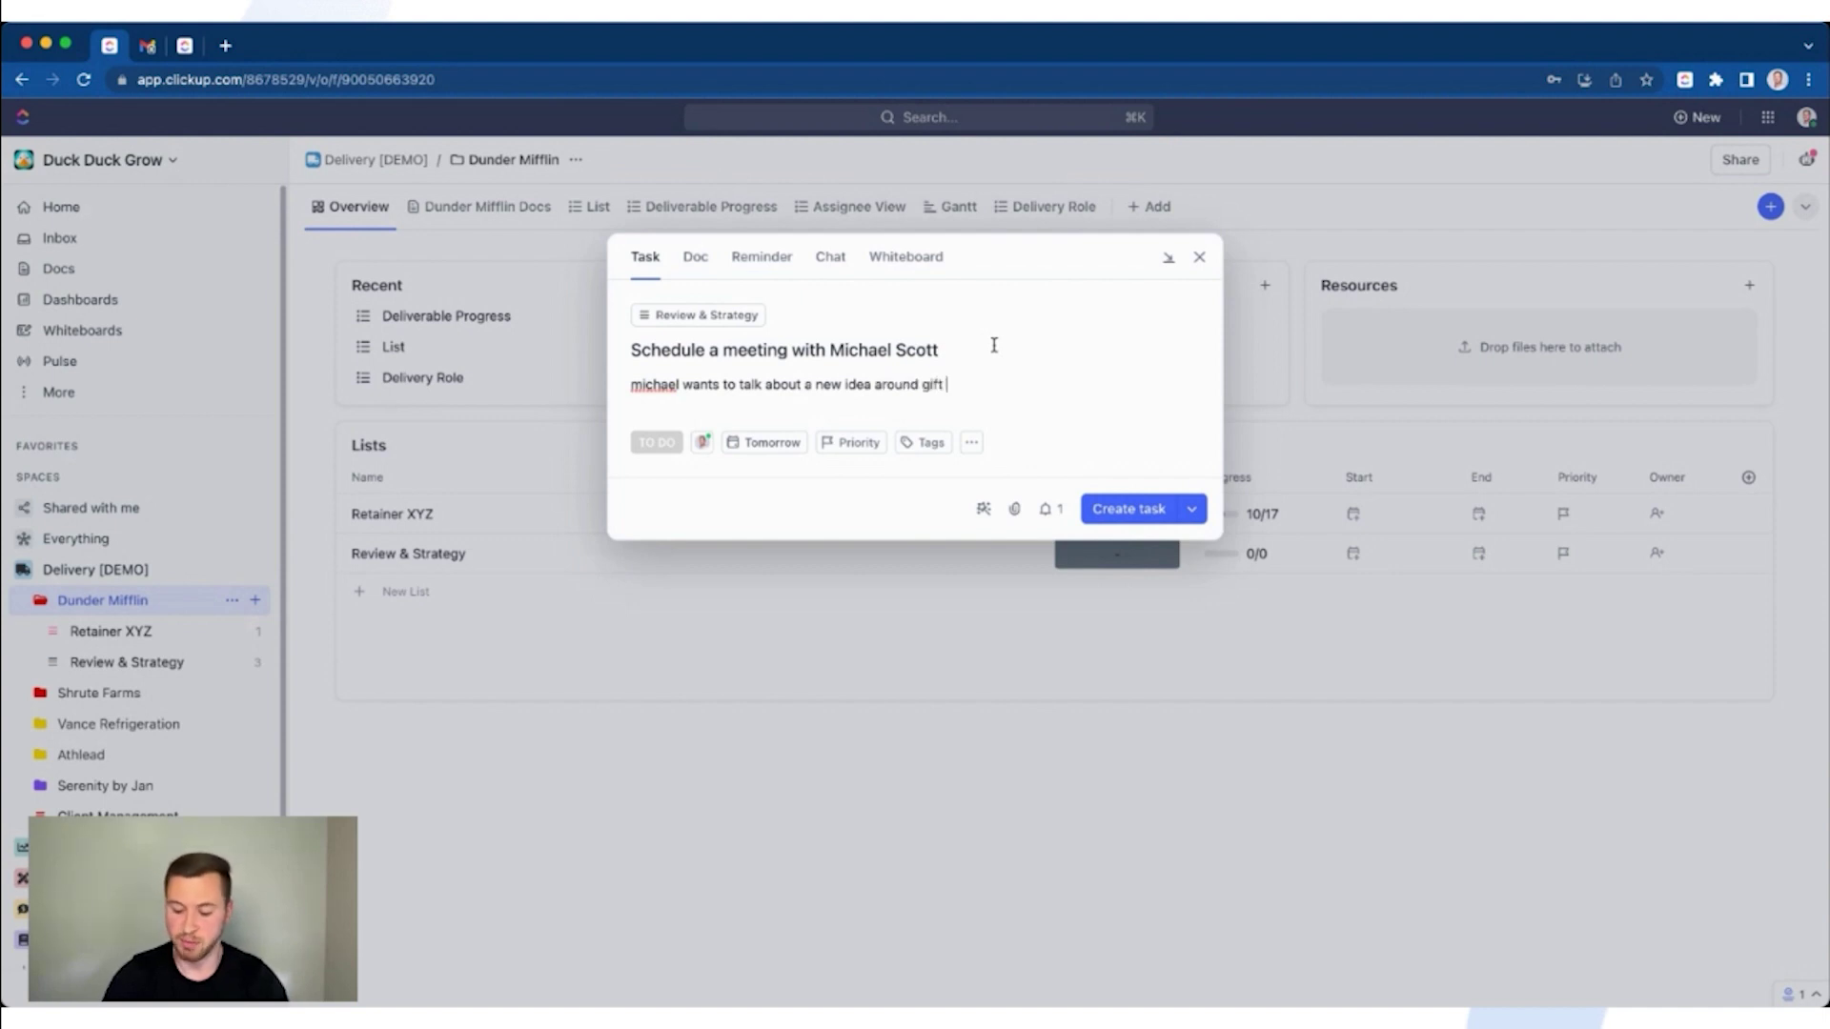
{"action": "type", "text": "baskets"}
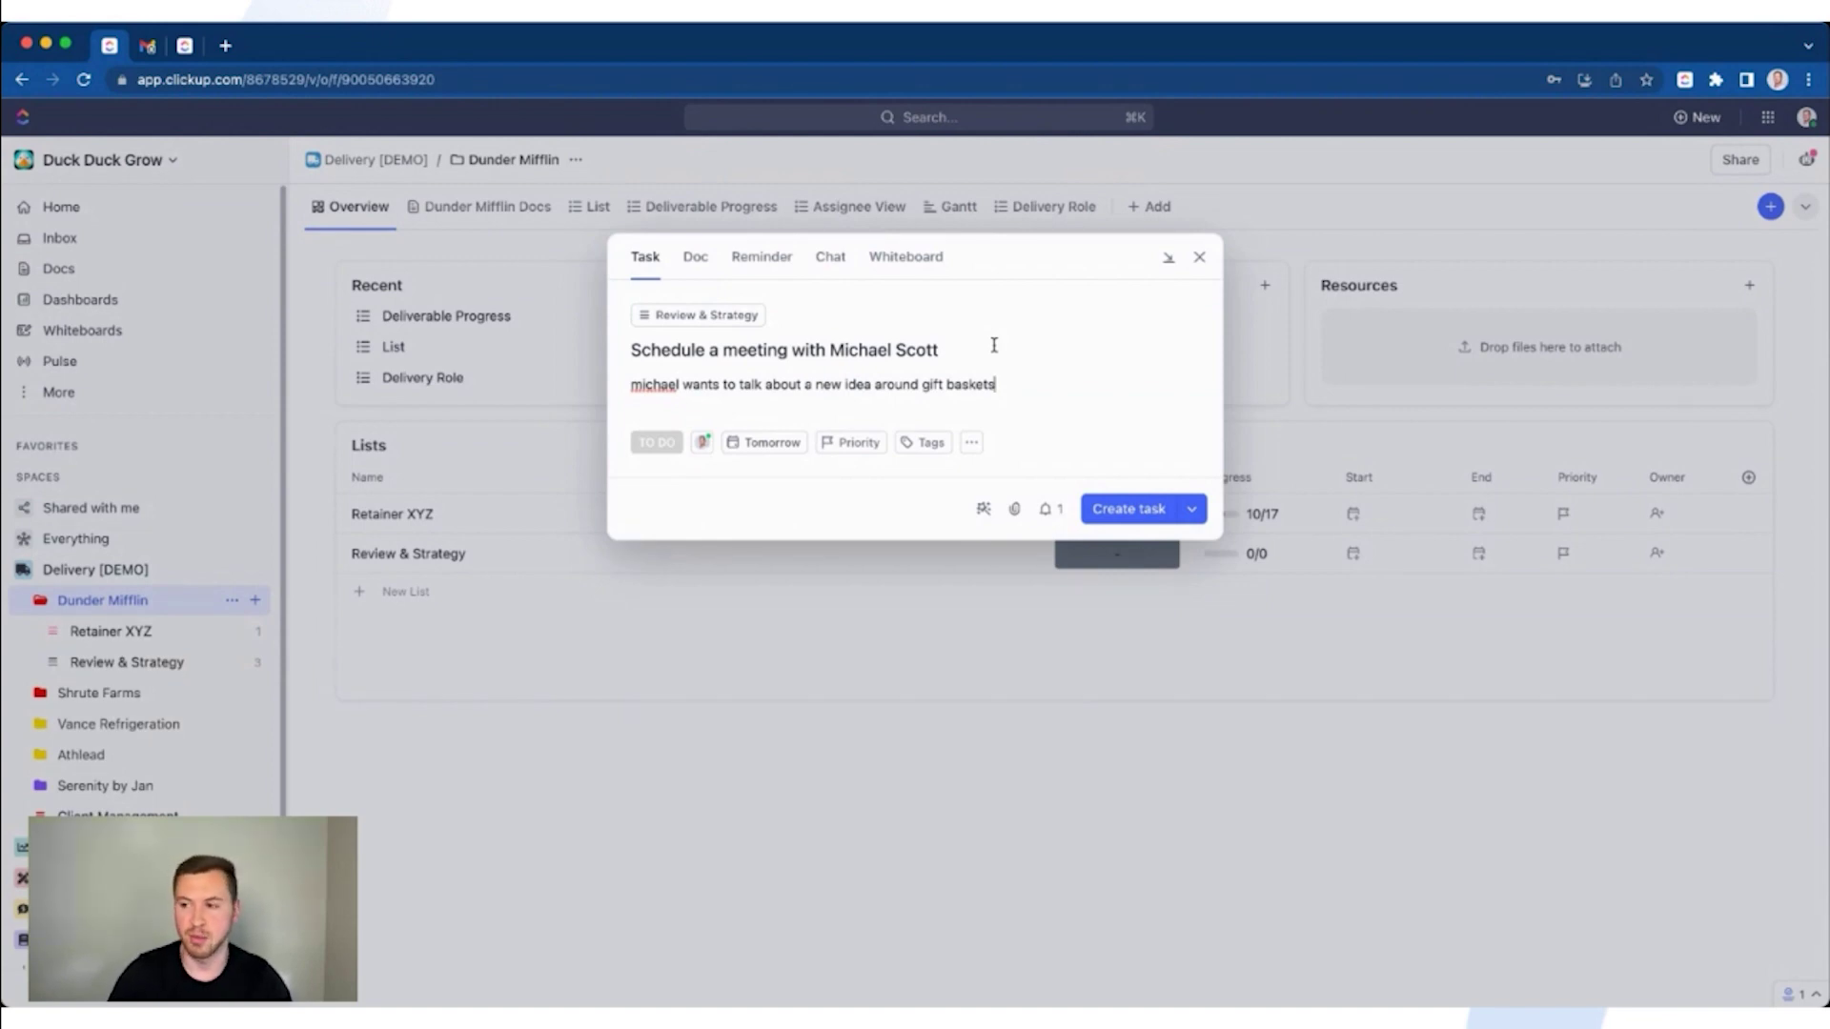
Create the drafted meeting-scheduling task in the Review & Strategy list
{"action": "key", "text": "super+Return"}
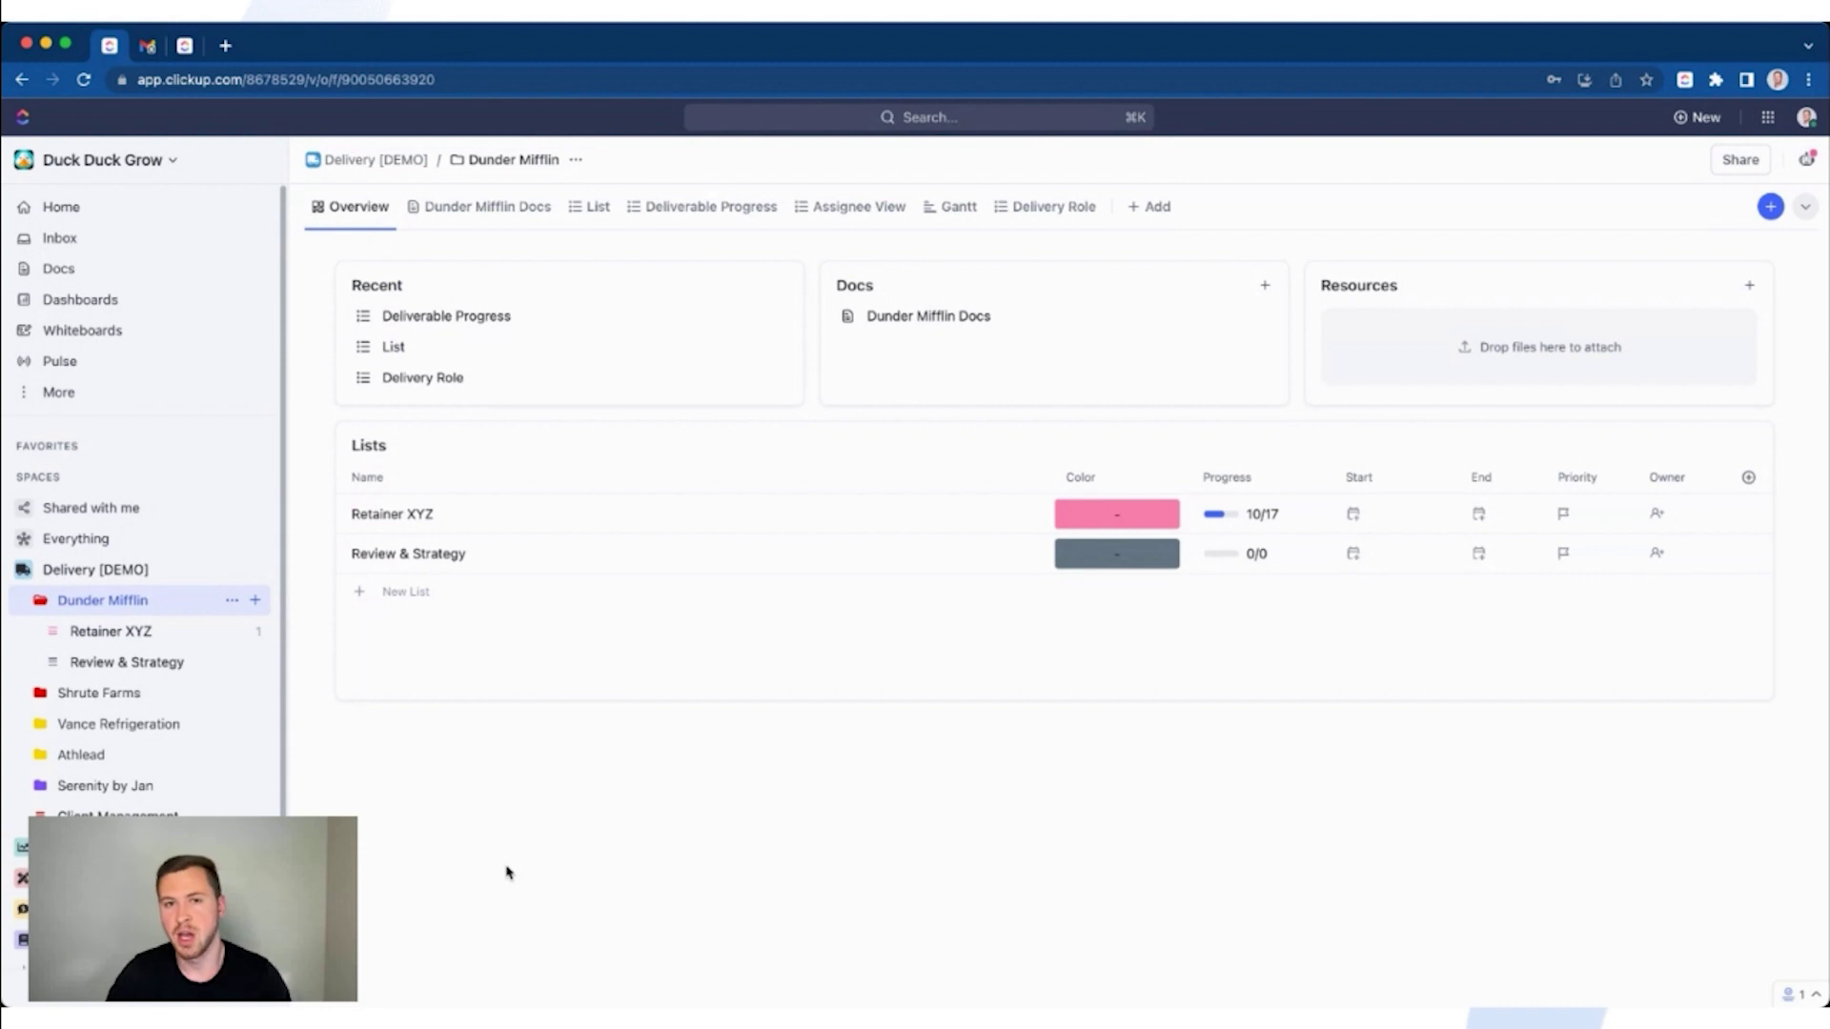
Open the 6/7/23 meeting notes in Dunder Mifflin Docs and read through to the Action Items
{"action": "left_click", "coordinate": [106, 608]}
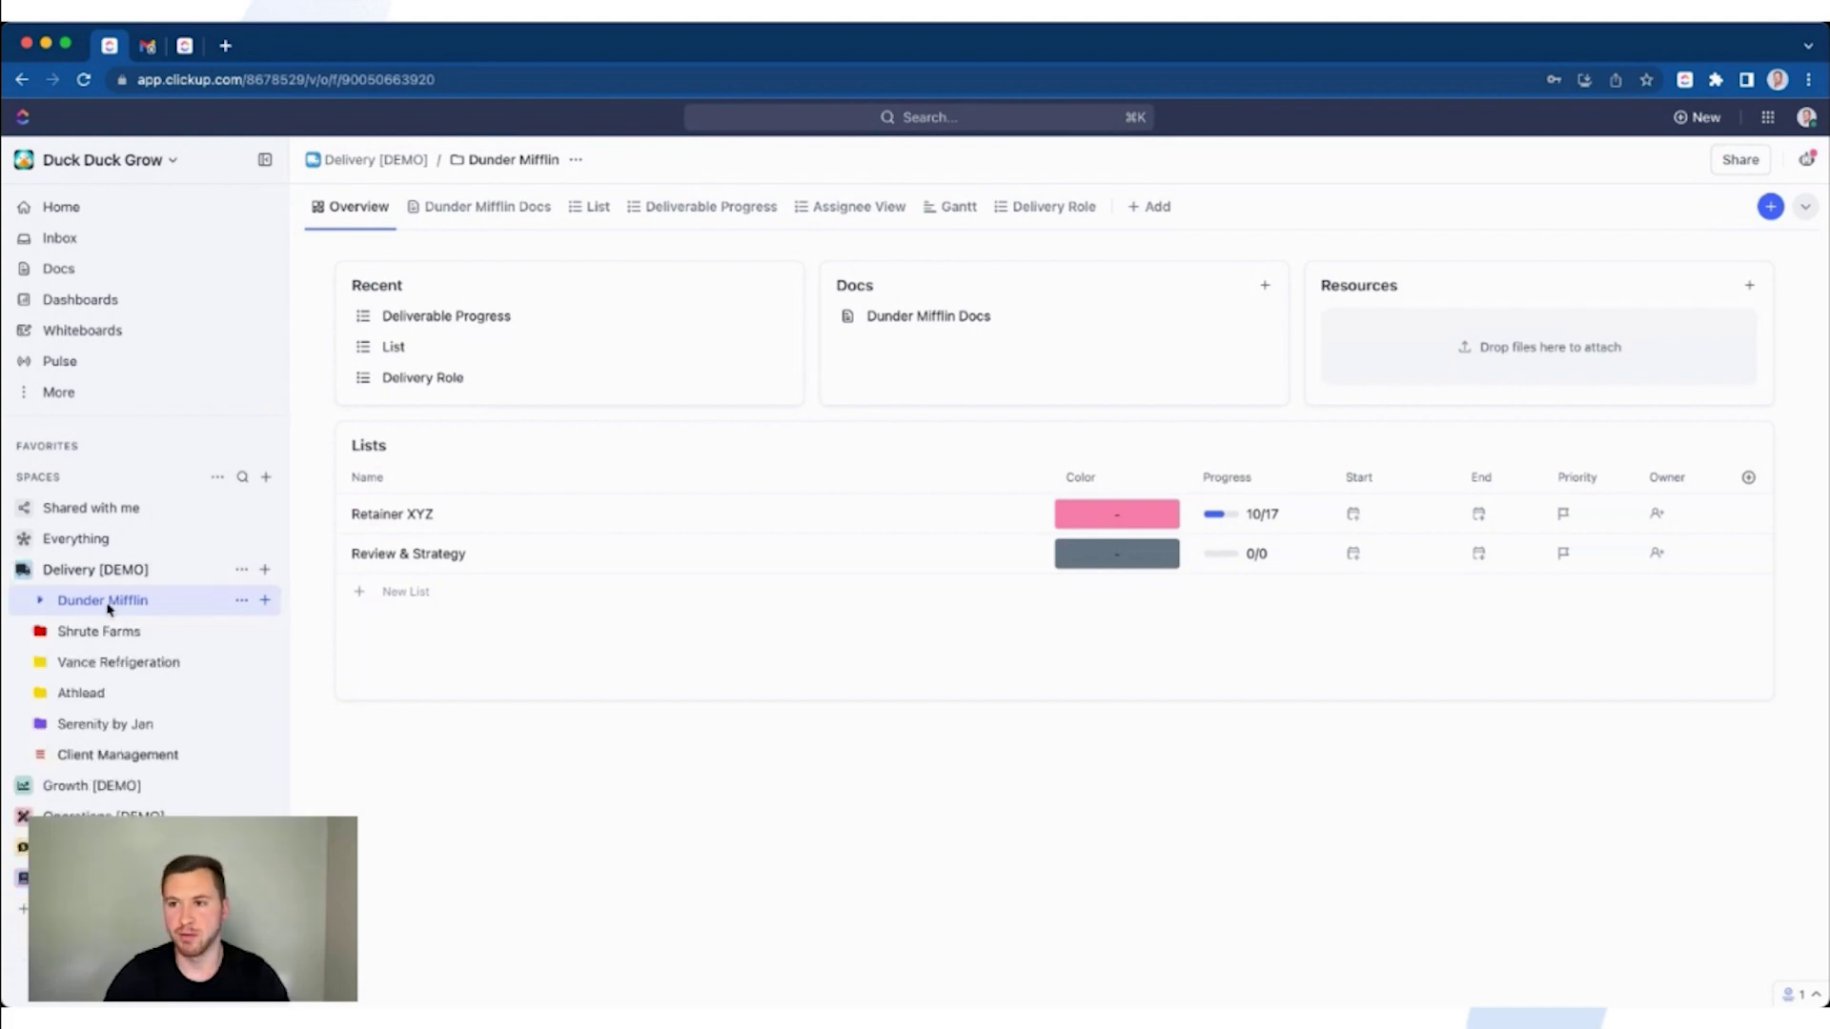
{"action": "left_click", "coordinate": [508, 209]}
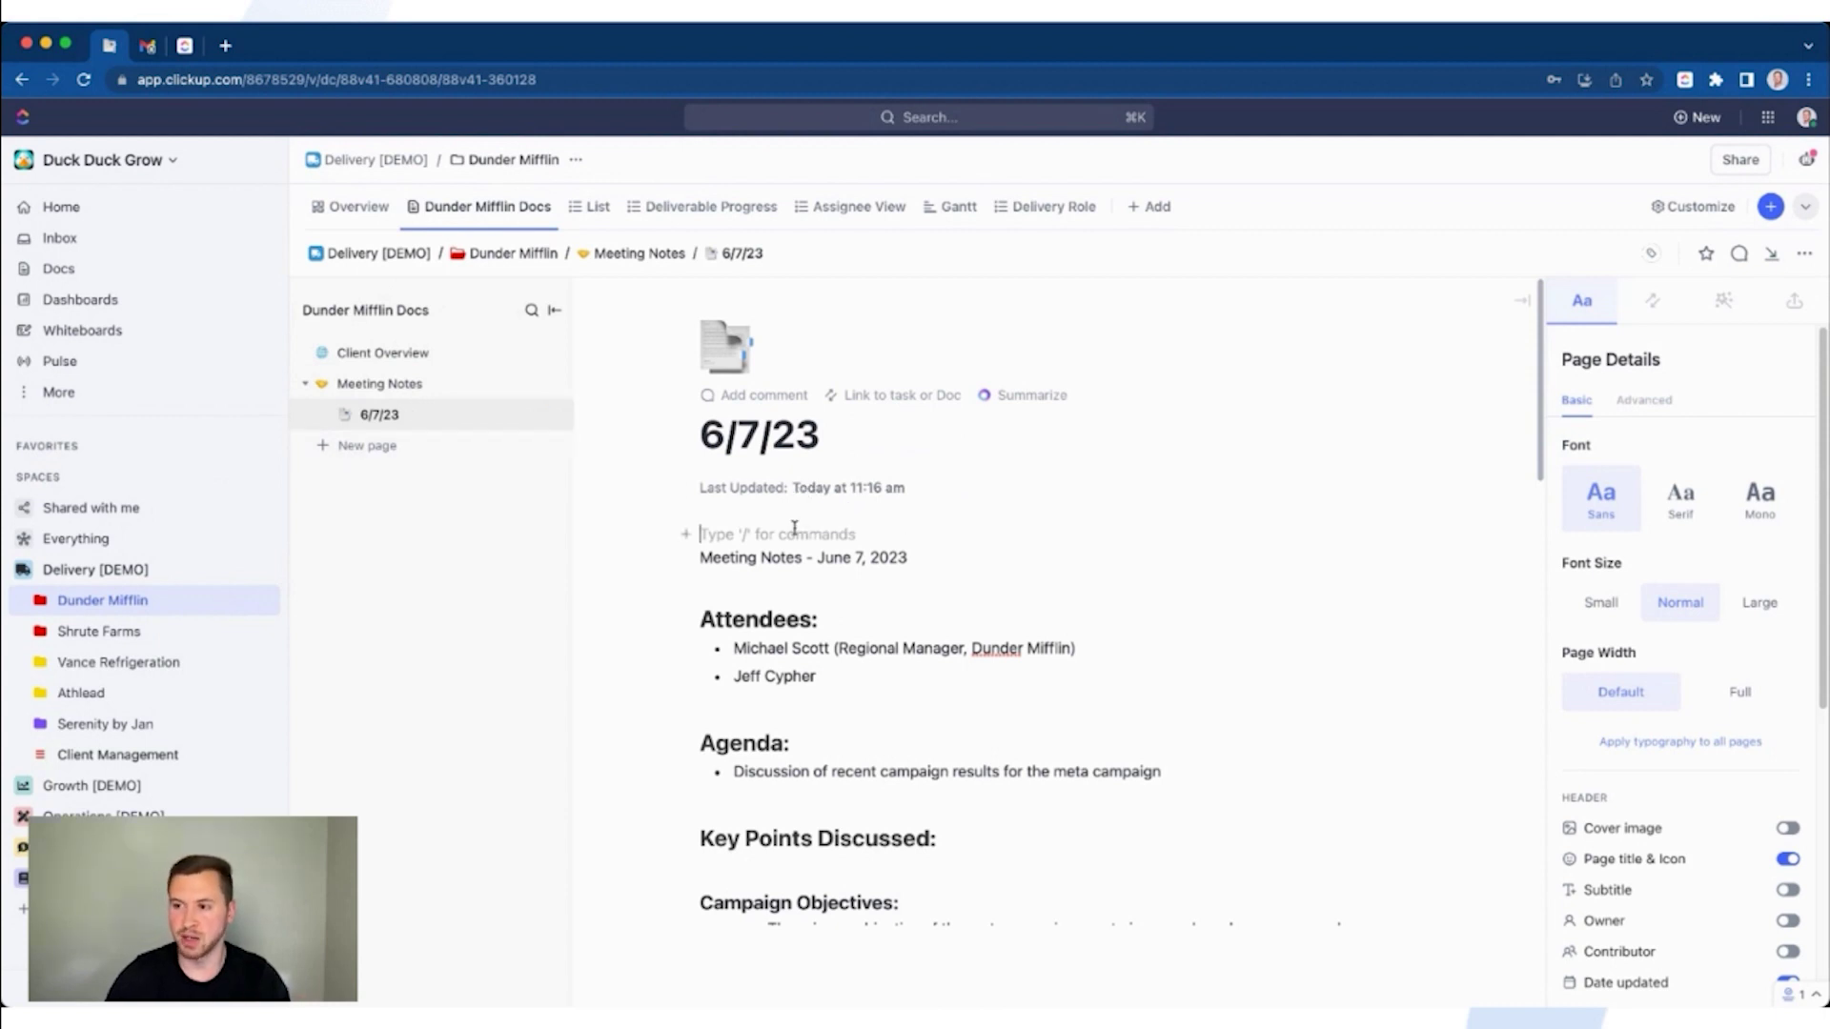
{"action": "scroll", "coordinate": [824, 543], "scroll_direction": "down", "scroll_amount": 1}
{"action": "scroll", "coordinate": [805, 513], "scroll_direction": "down", "scroll_amount": 6}
{"action": "scroll", "coordinate": [812, 578], "scroll_direction": "down", "scroll_amount": 10}
{"action": "scroll", "coordinate": [812, 578], "scroll_direction": "down", "scroll_amount": 16}
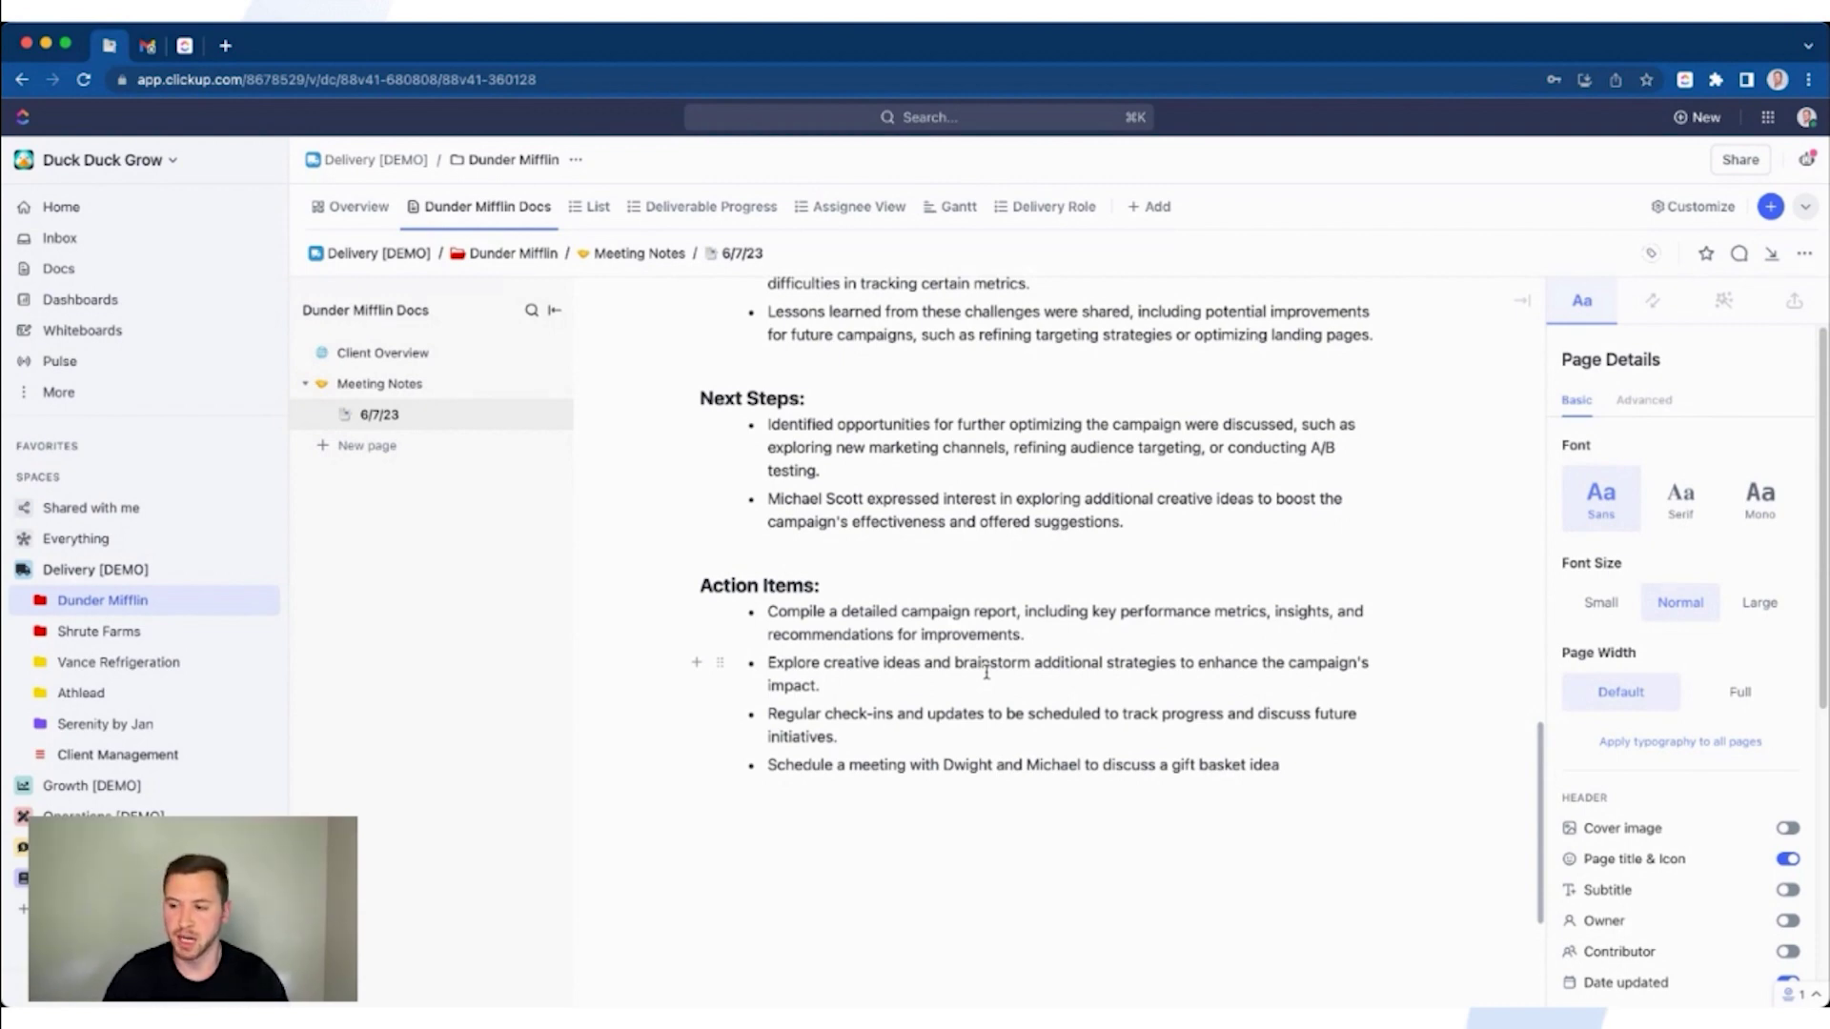
Start a new task from the action item about the gift basket meeting and place it in the Review & Strategy list
{"action": "triple_click", "coordinate": [874, 765]}
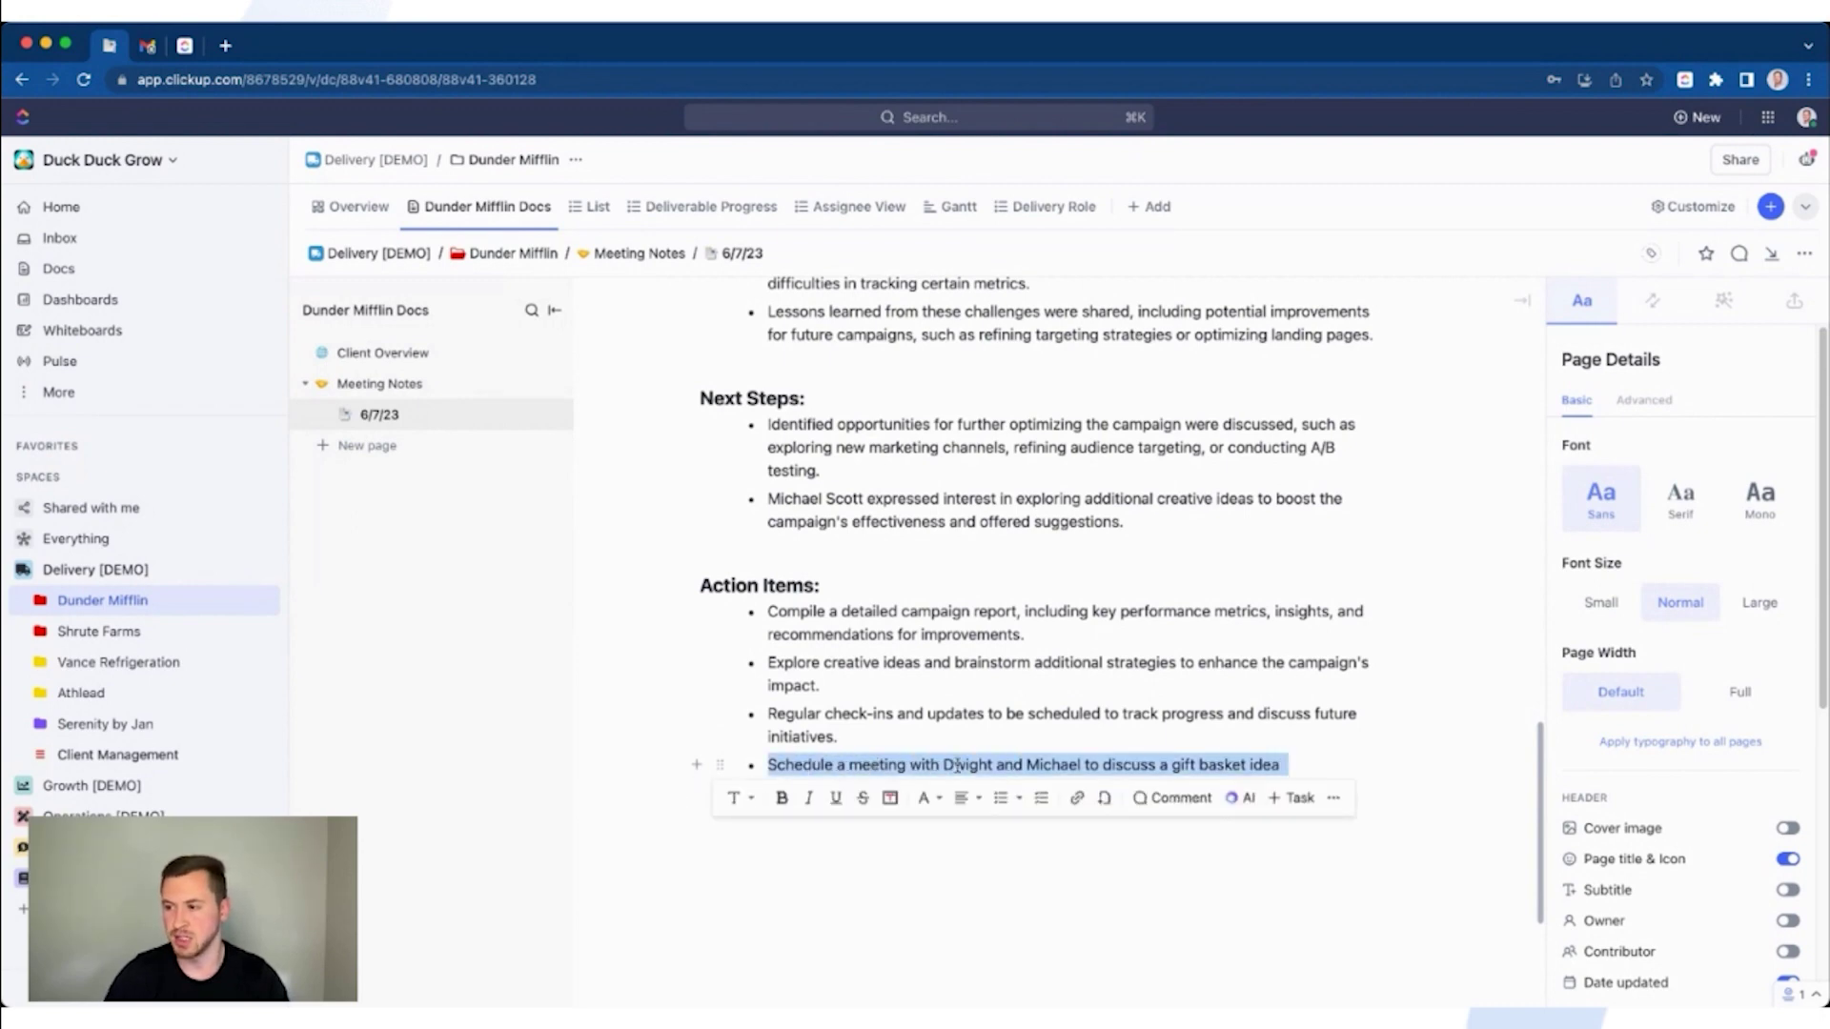
{"action": "left_click", "coordinate": [1294, 805]}
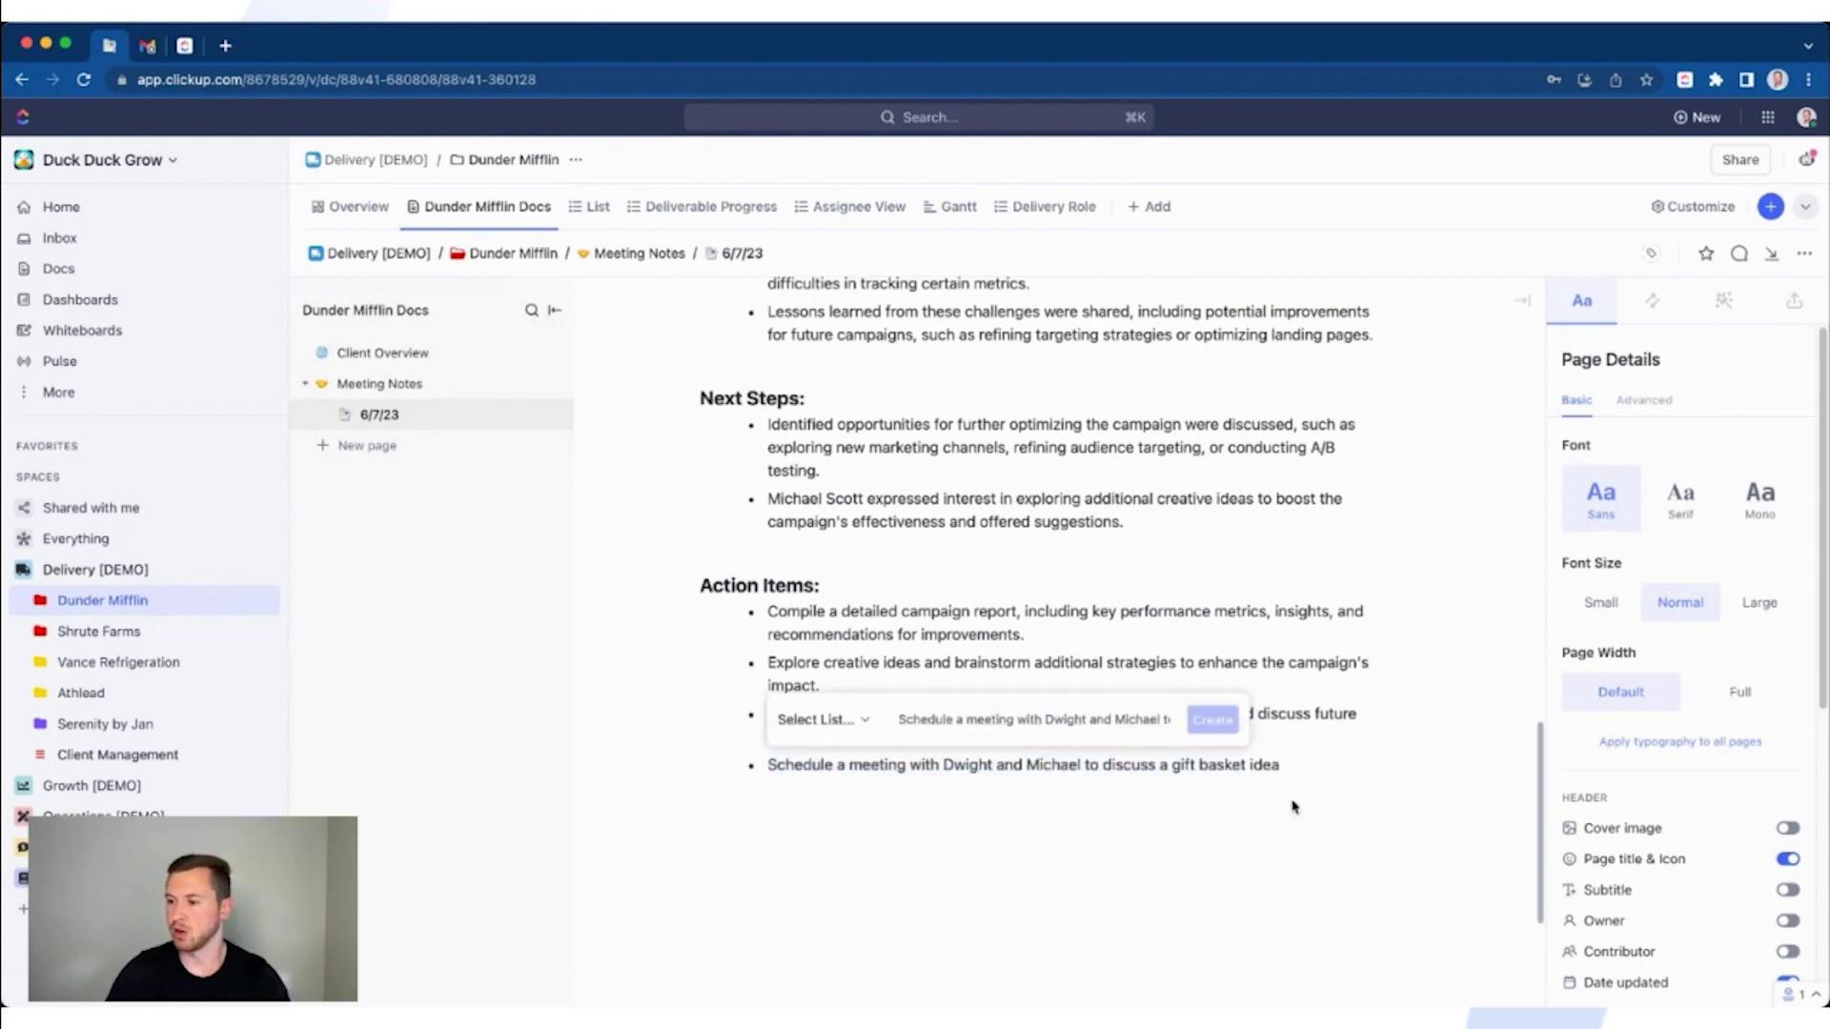
{"action": "left_click", "coordinate": [828, 717]}
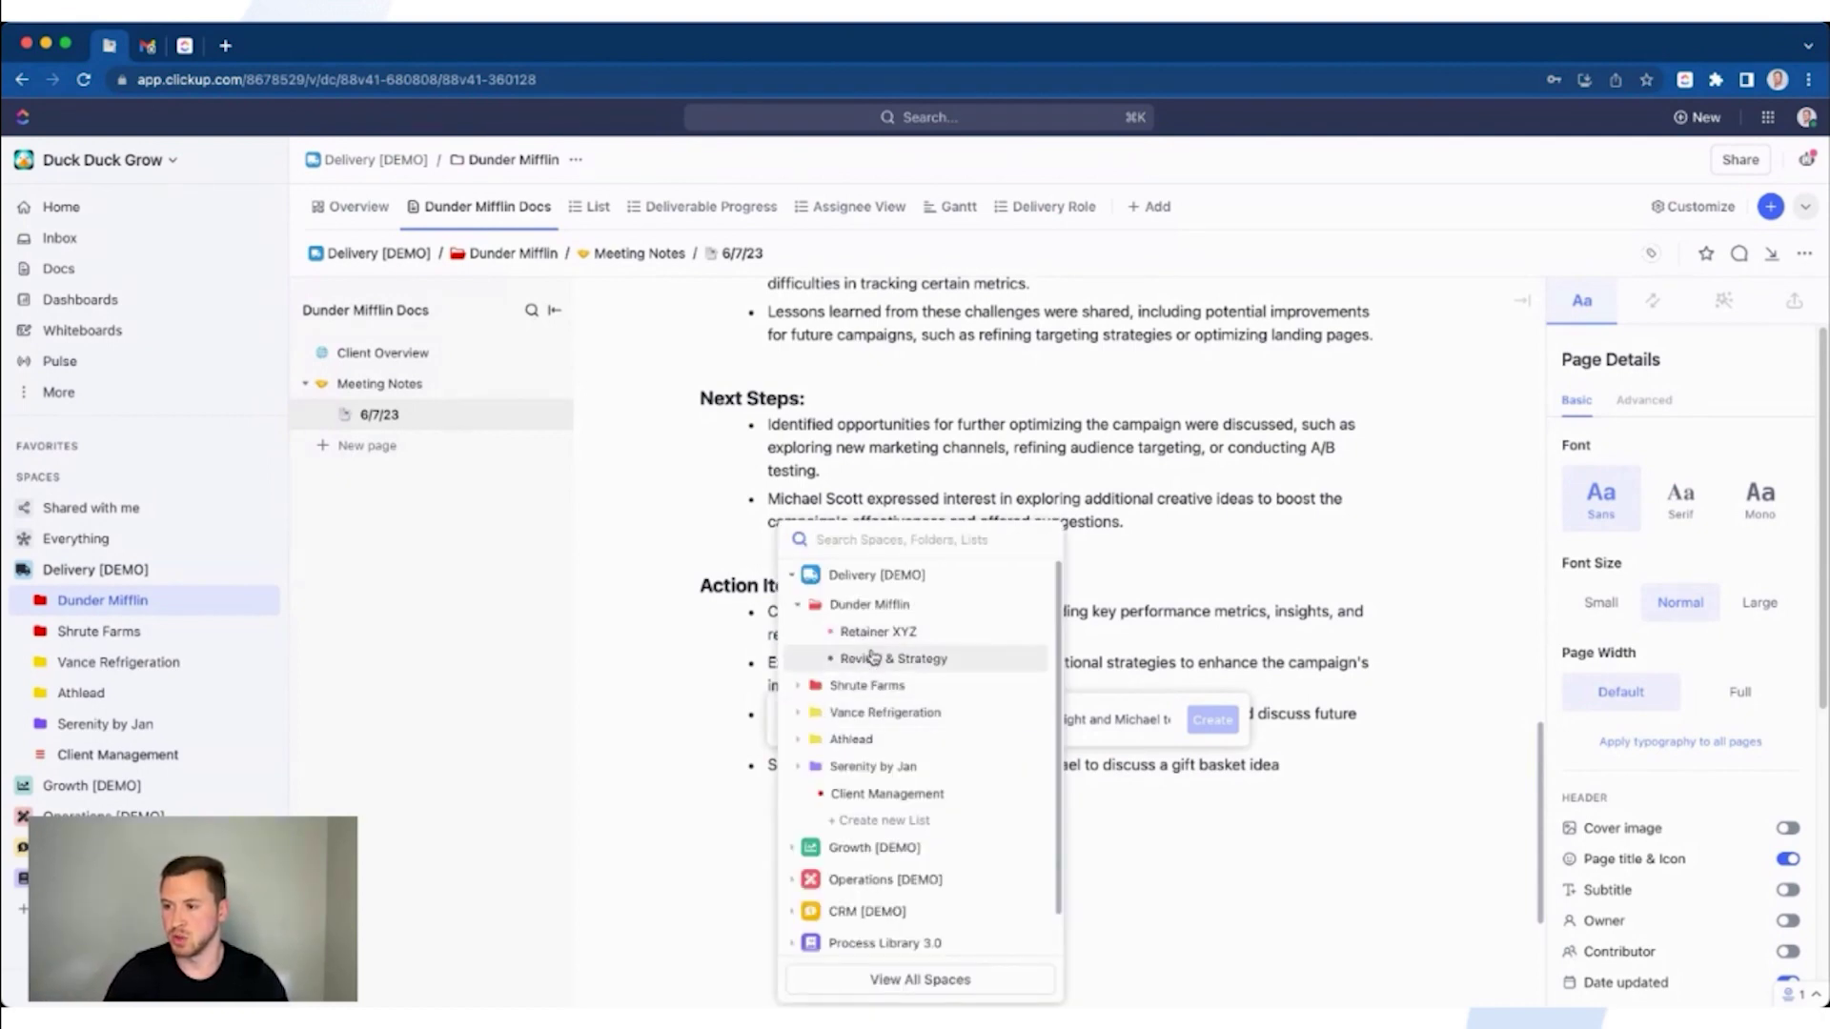
{"action": "left_click", "coordinate": [913, 663]}
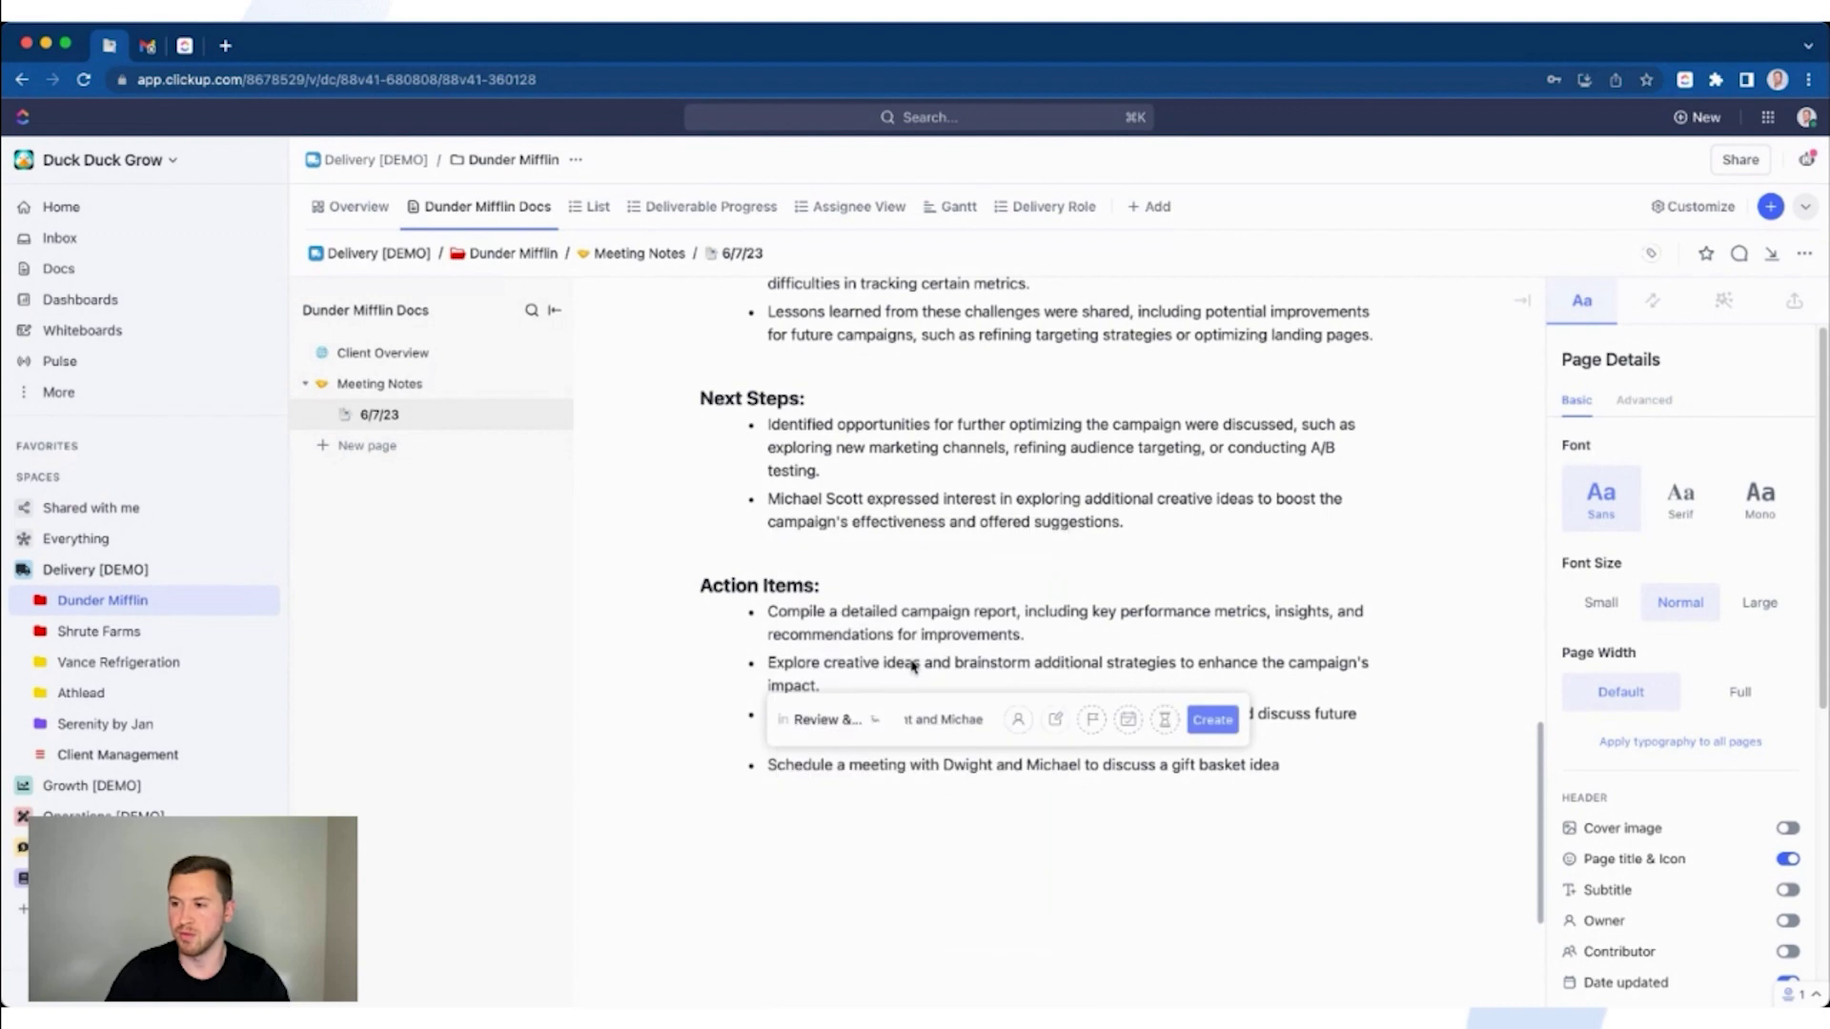
Assign the gift basket meeting task to yourself and set its due date to tomorrow, June 8
{"action": "left_click", "coordinate": [1016, 722]}
{"action": "left_click", "coordinate": [1052, 741]}
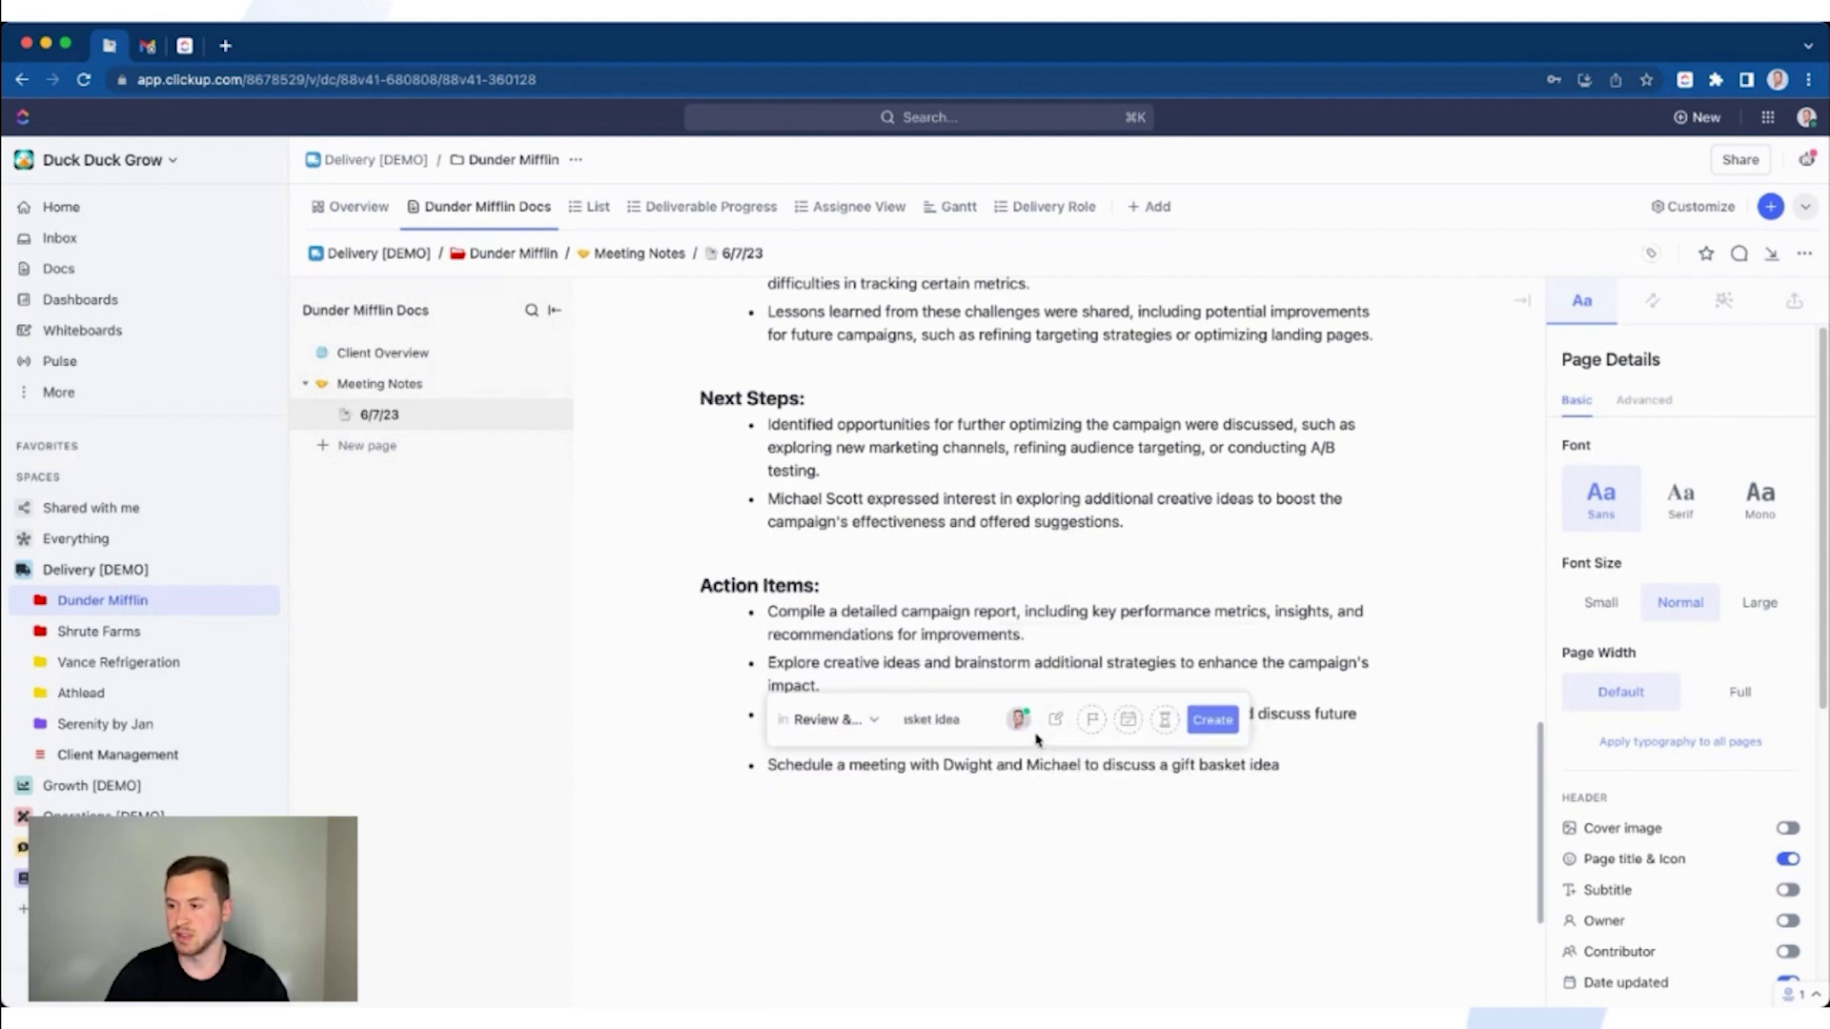
{"action": "left_click", "coordinate": [1058, 722]}
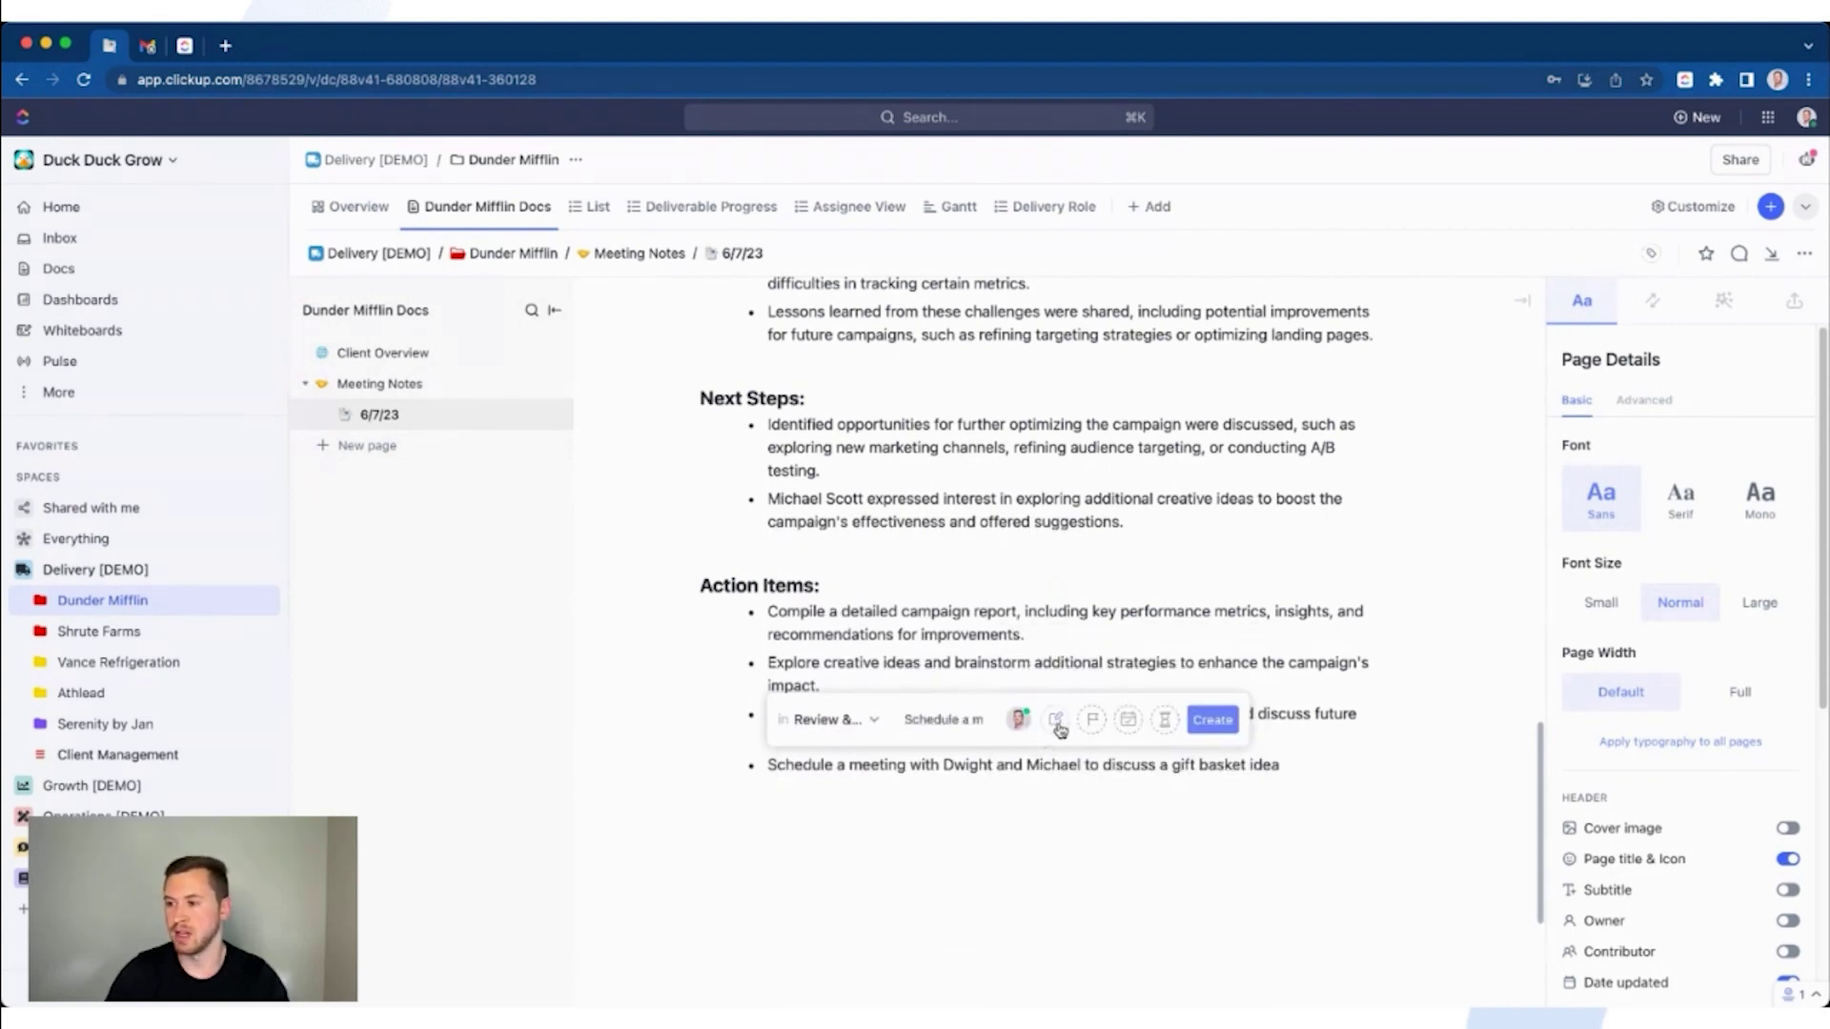
{"action": "left_click", "coordinate": [989, 740]}
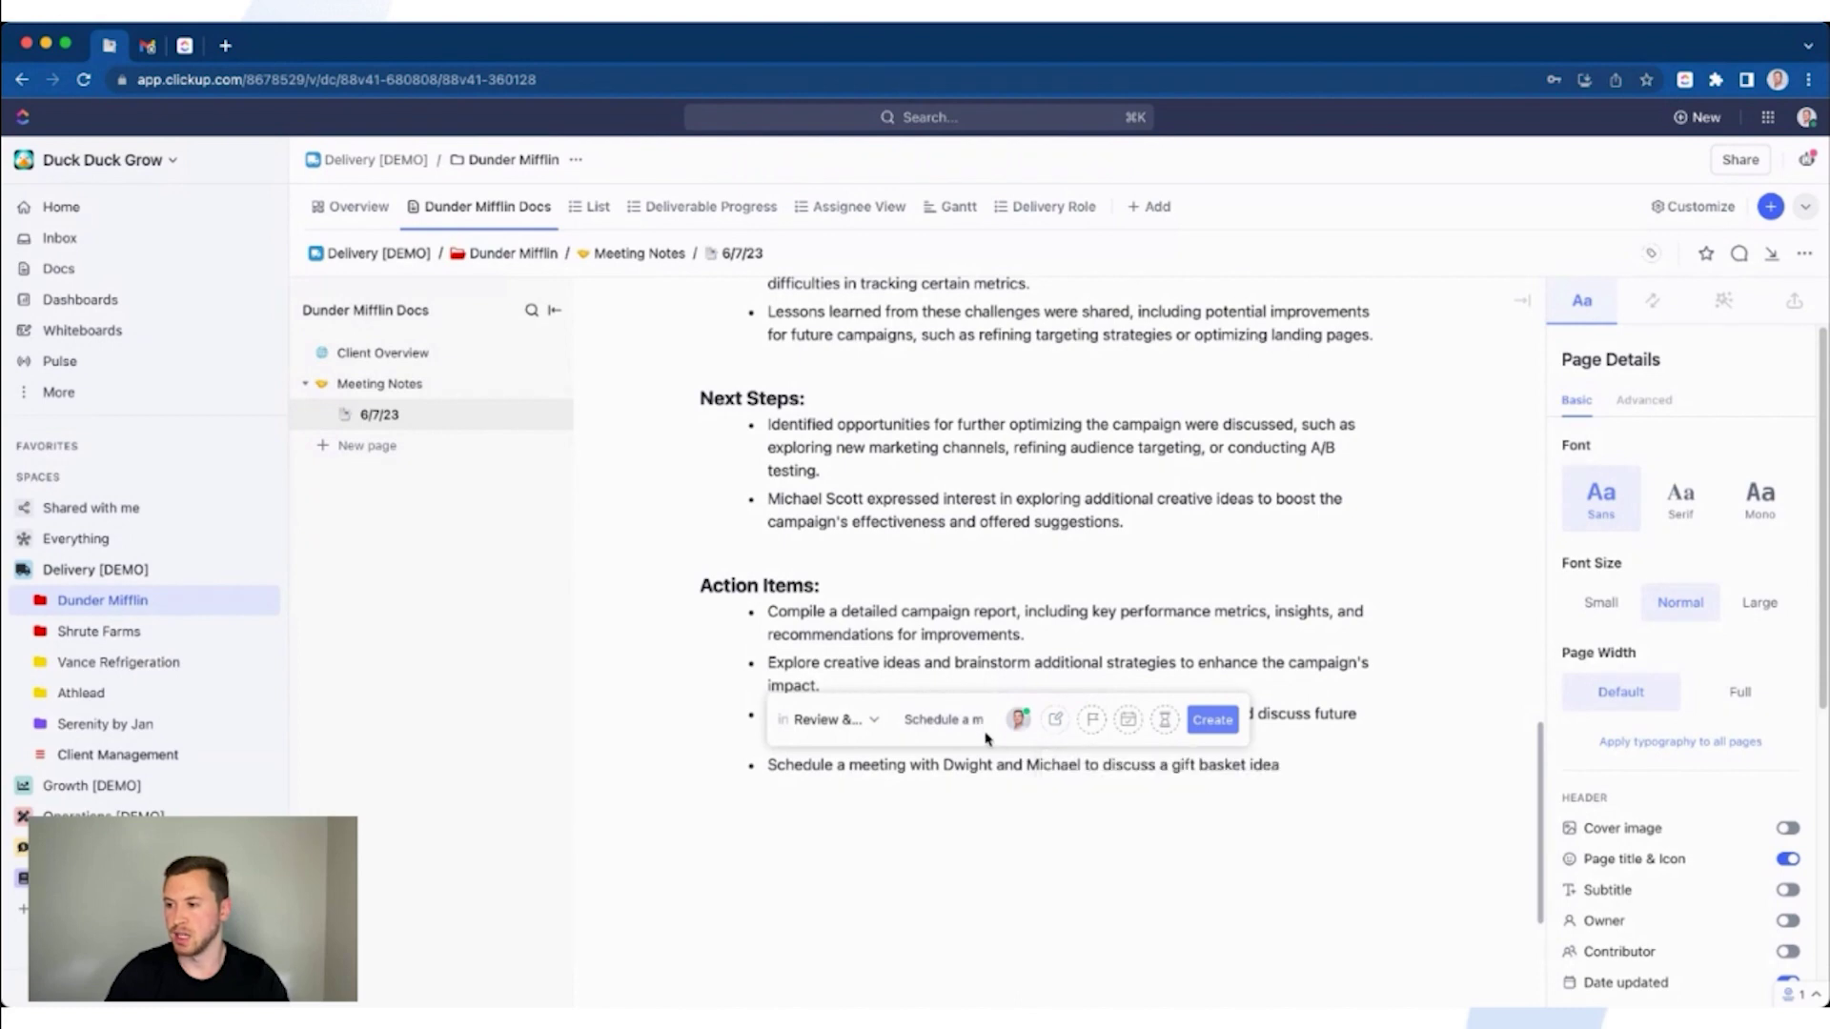
{"action": "left_click", "coordinate": [1128, 719]}
{"action": "left_click", "coordinate": [1454, 817]}
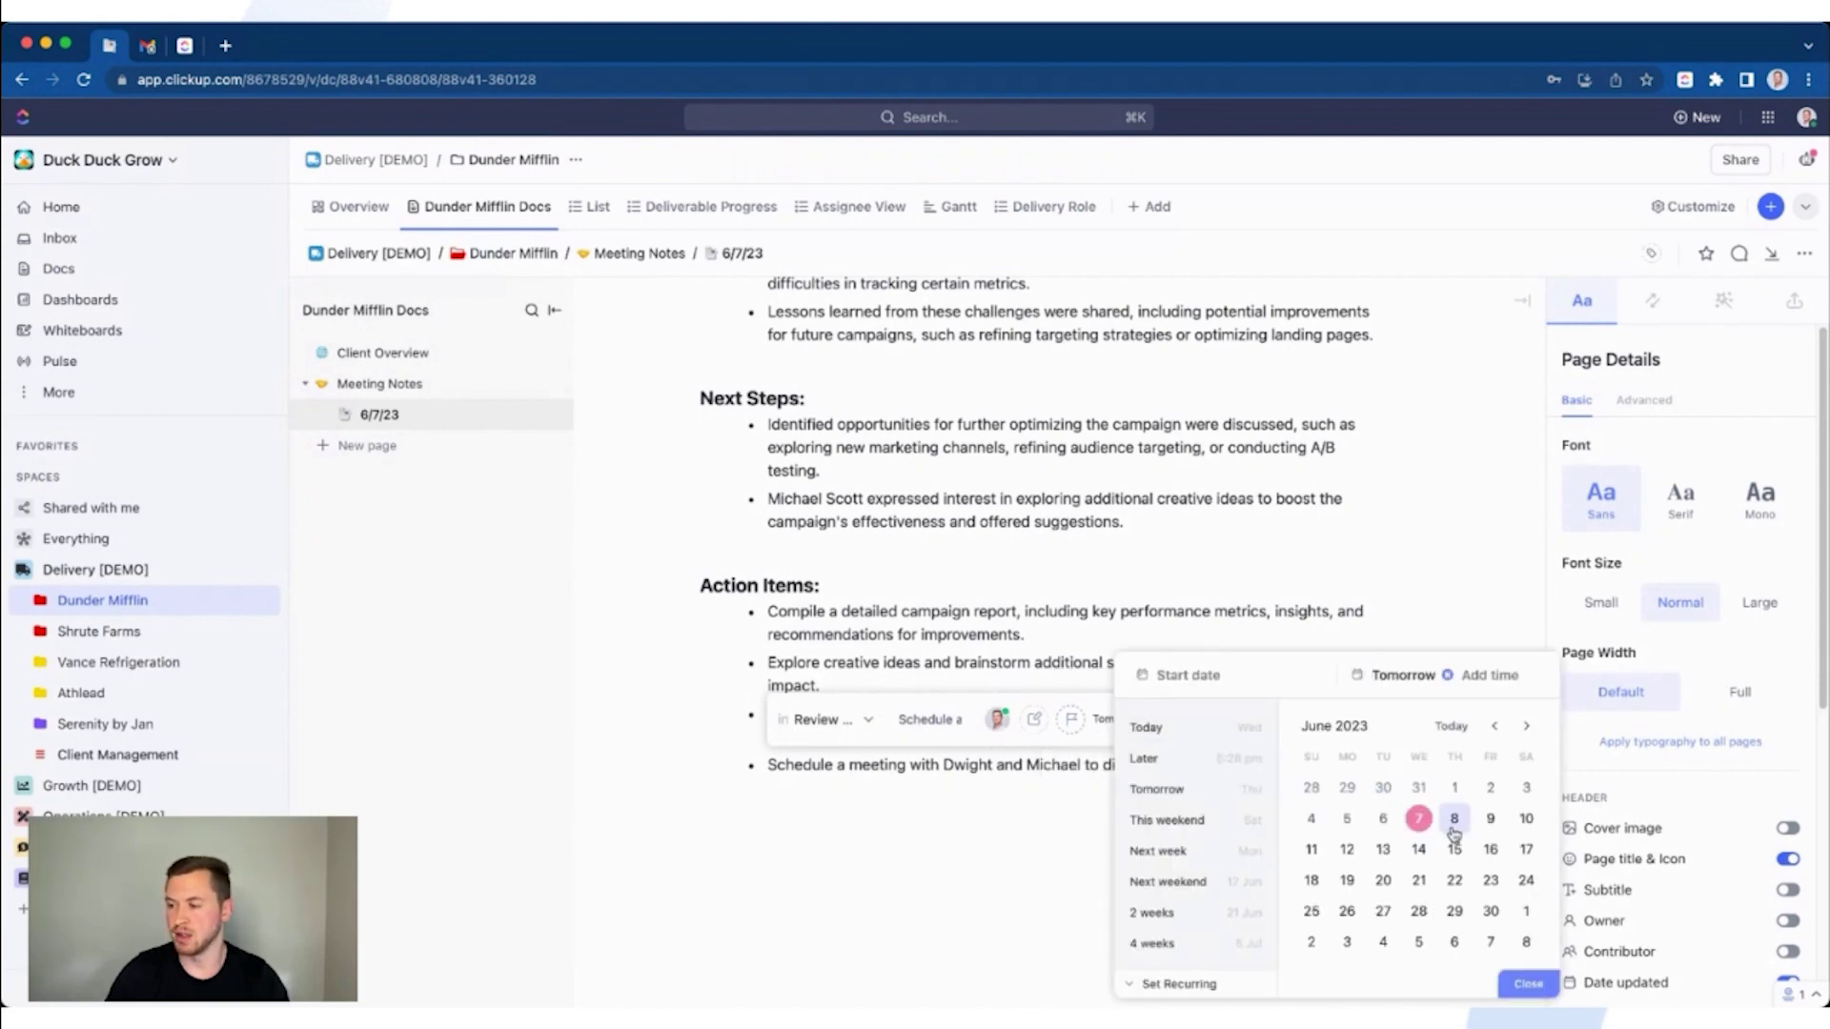
{"action": "left_click", "coordinate": [1097, 742]}
Set the task's time estimate to 10m and create the task from the action item
{"action": "left_click", "coordinate": [1163, 724]}
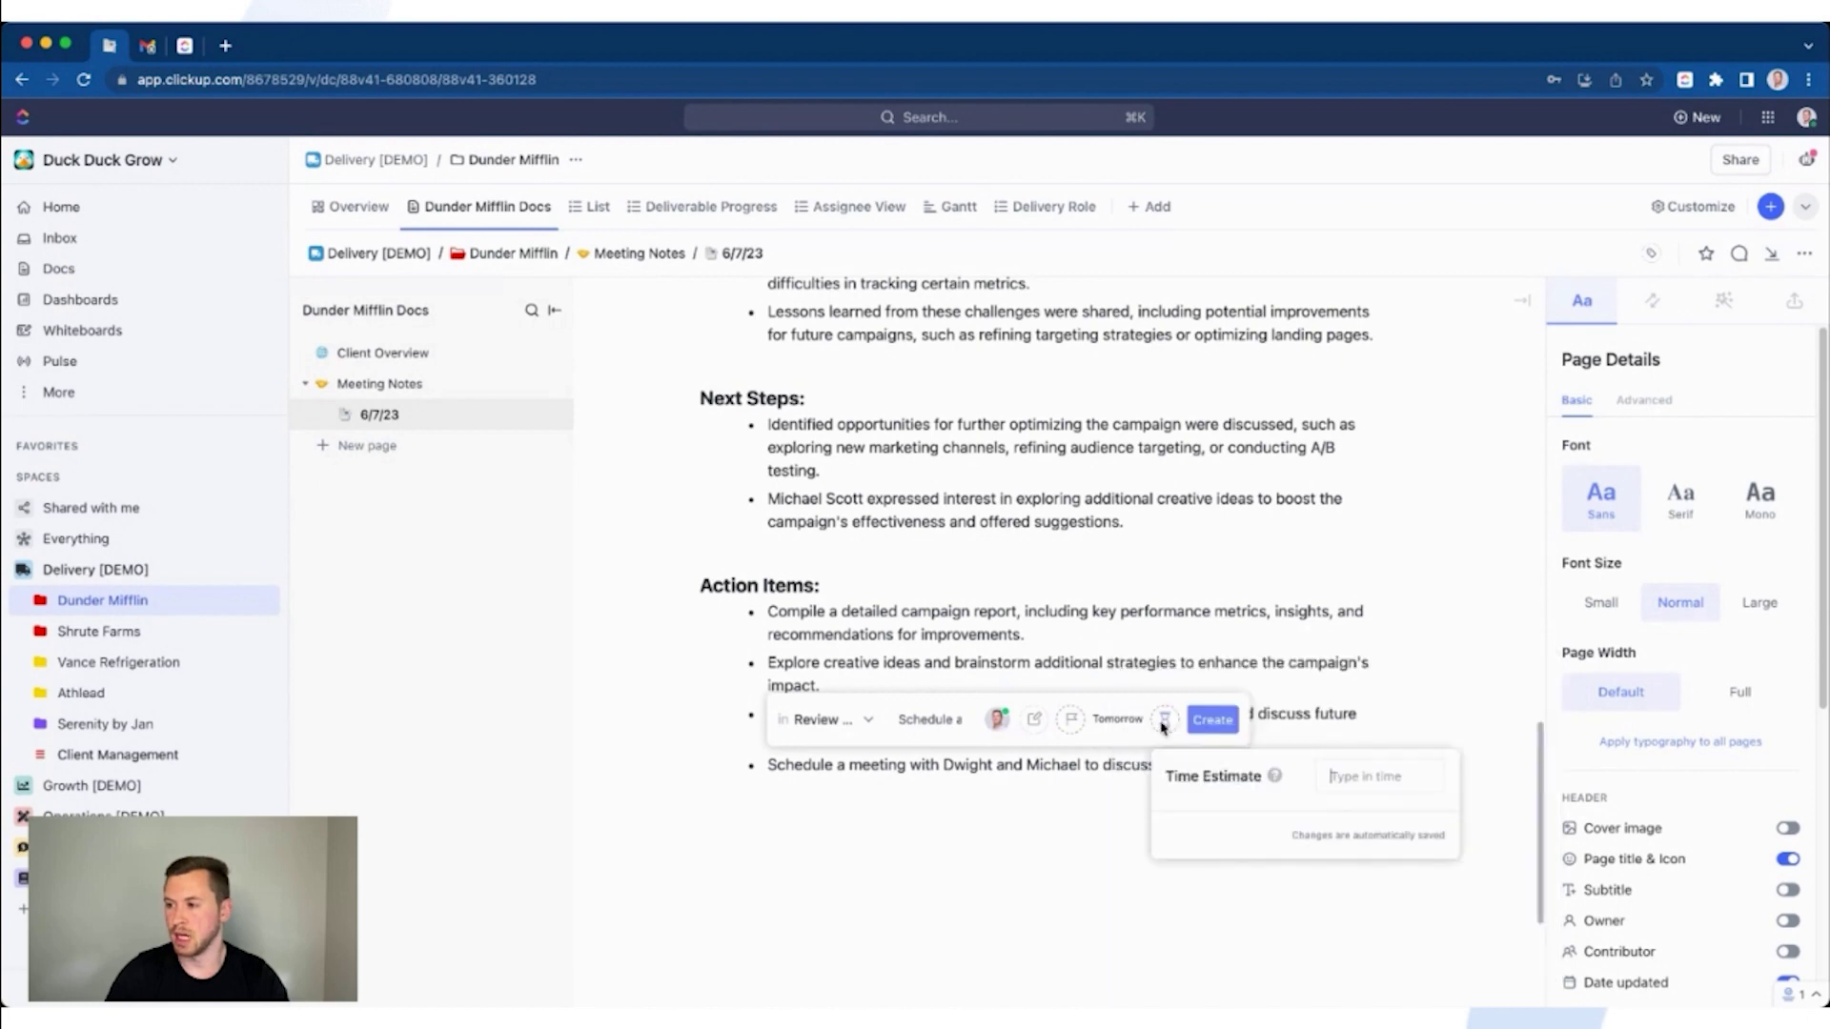
{"action": "type", "text": "10m"}
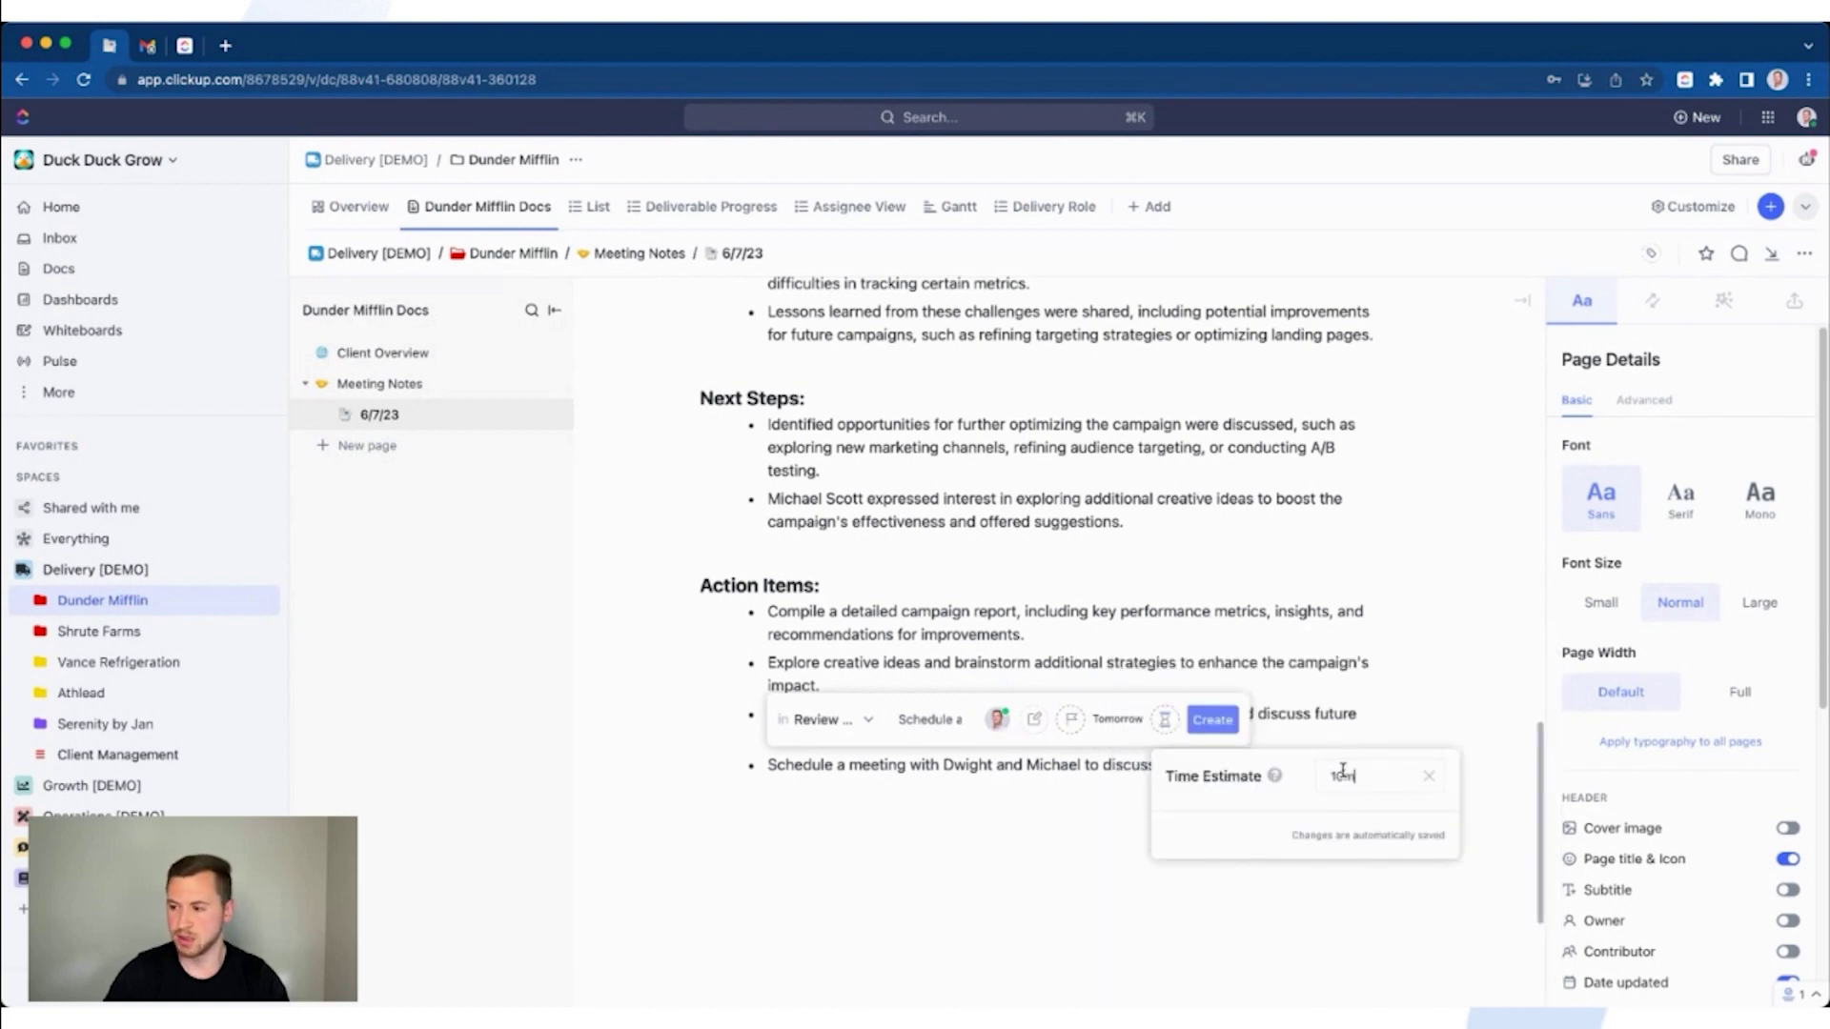
{"action": "key", "text": "Return"}
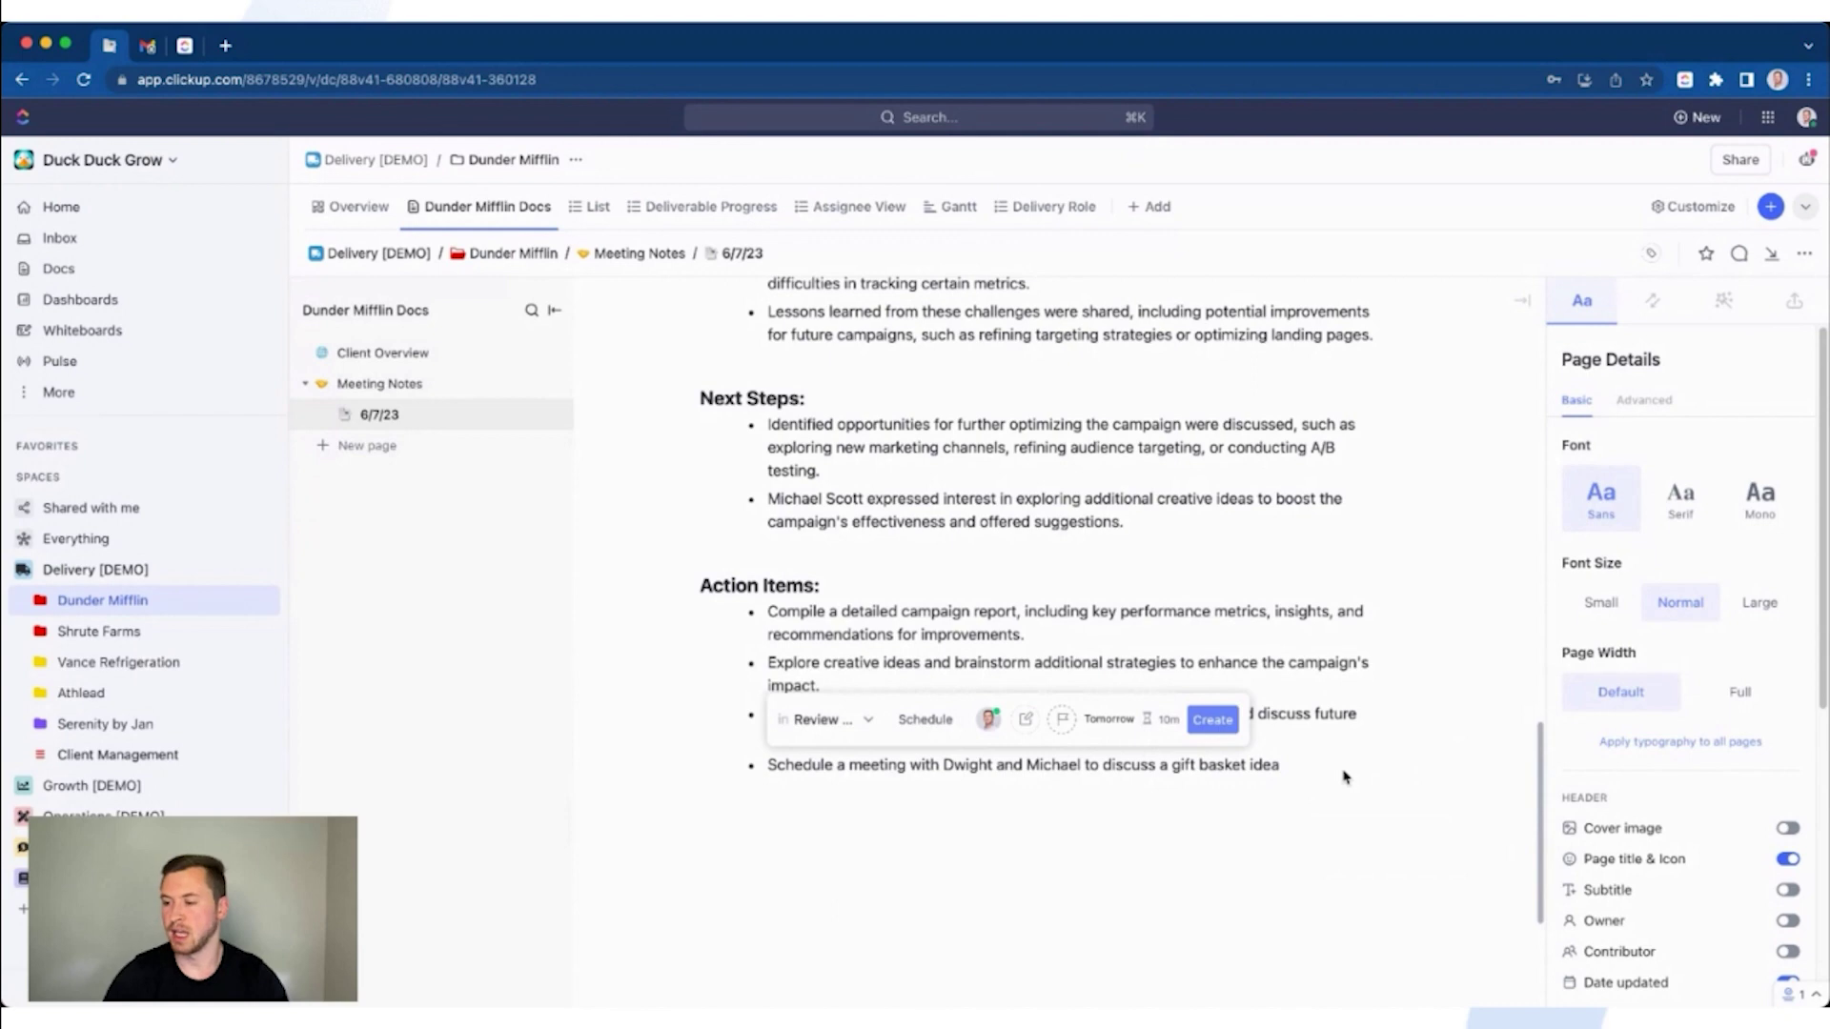
{"action": "left_click", "coordinate": [1222, 722]}
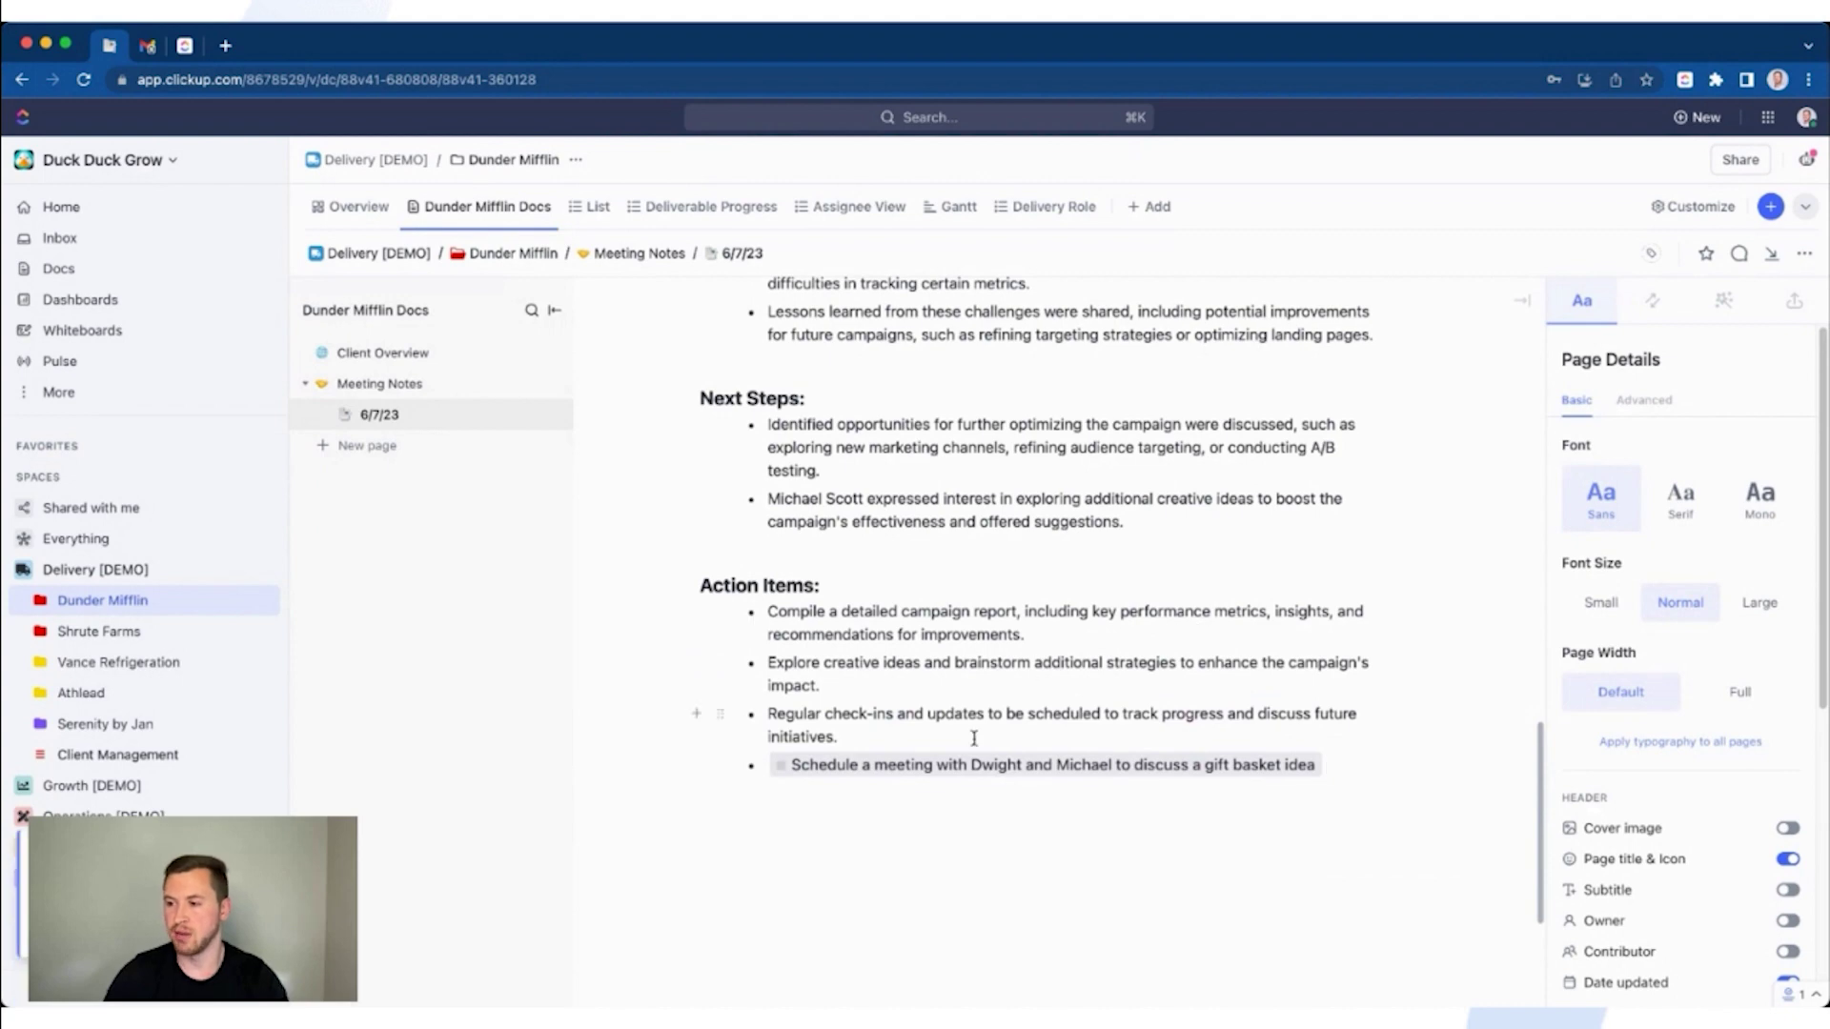
Open the task linked in the Action Items, check its details, and return to the meeting notes
{"action": "mouse_move", "coordinate": [984, 770]}
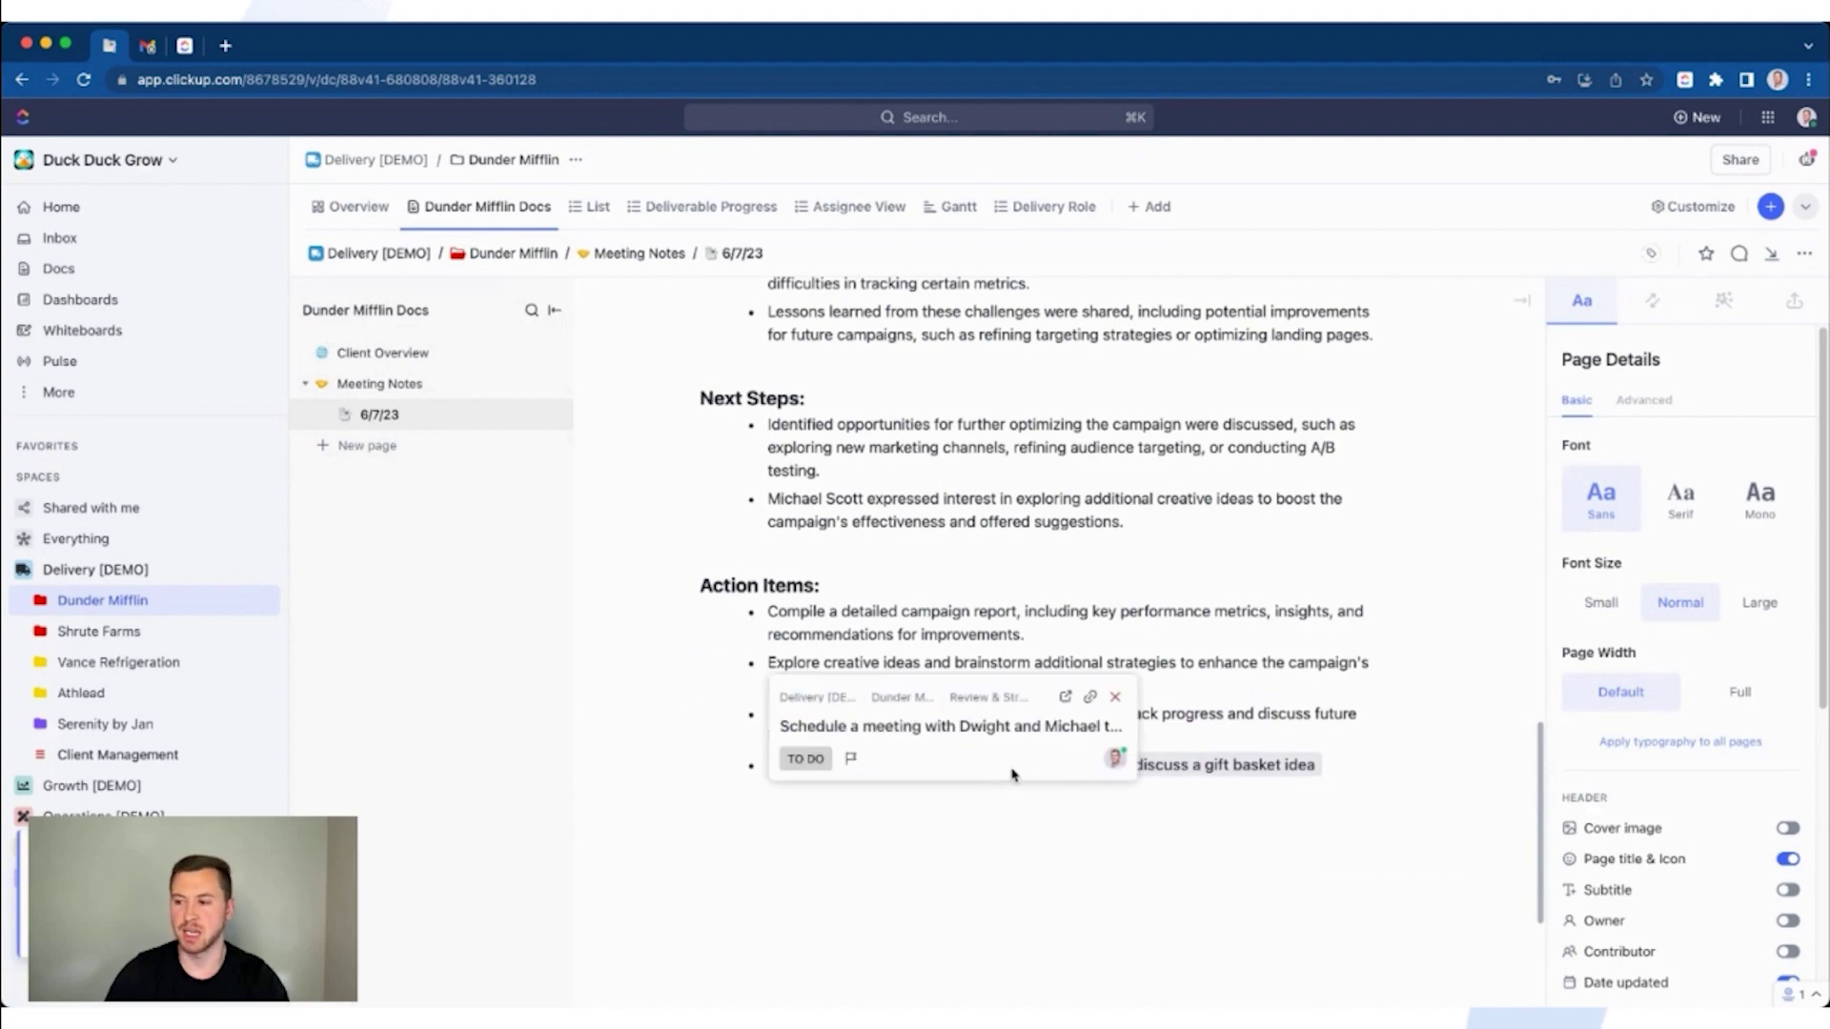
{"action": "left_click", "coordinate": [1202, 770]}
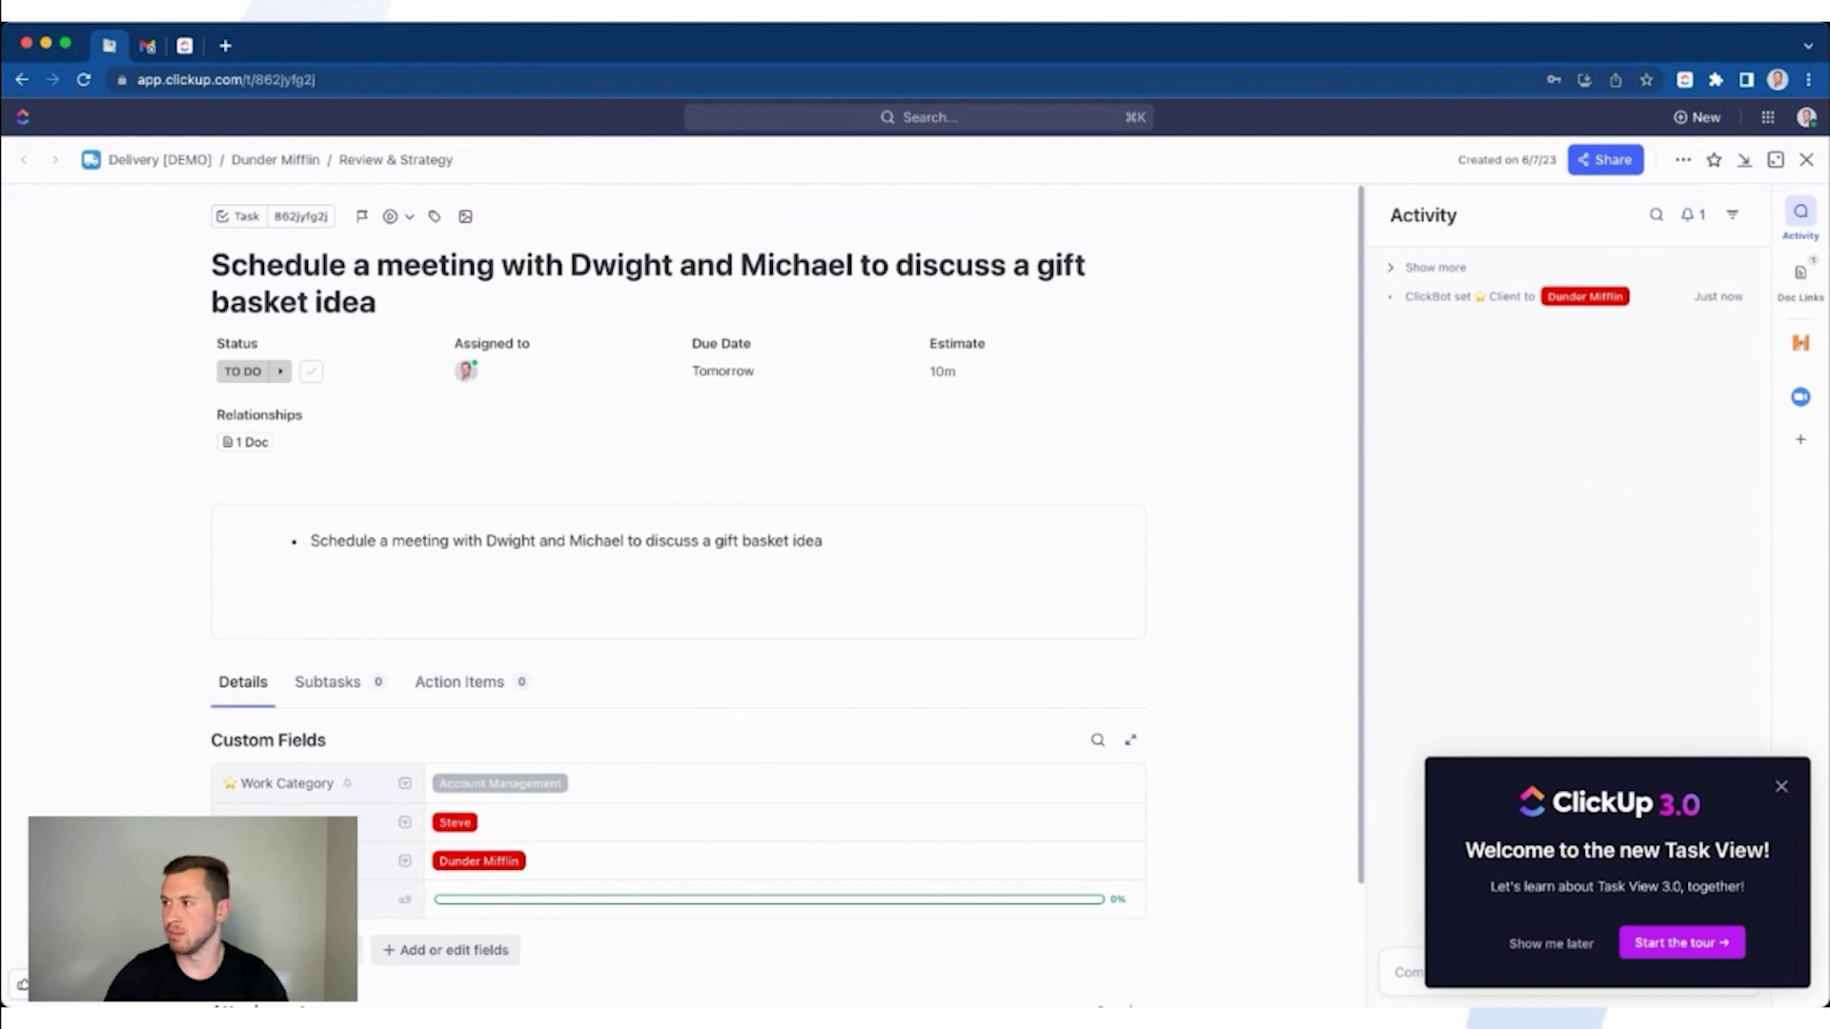
{"action": "left_click", "coordinate": [1814, 162]}
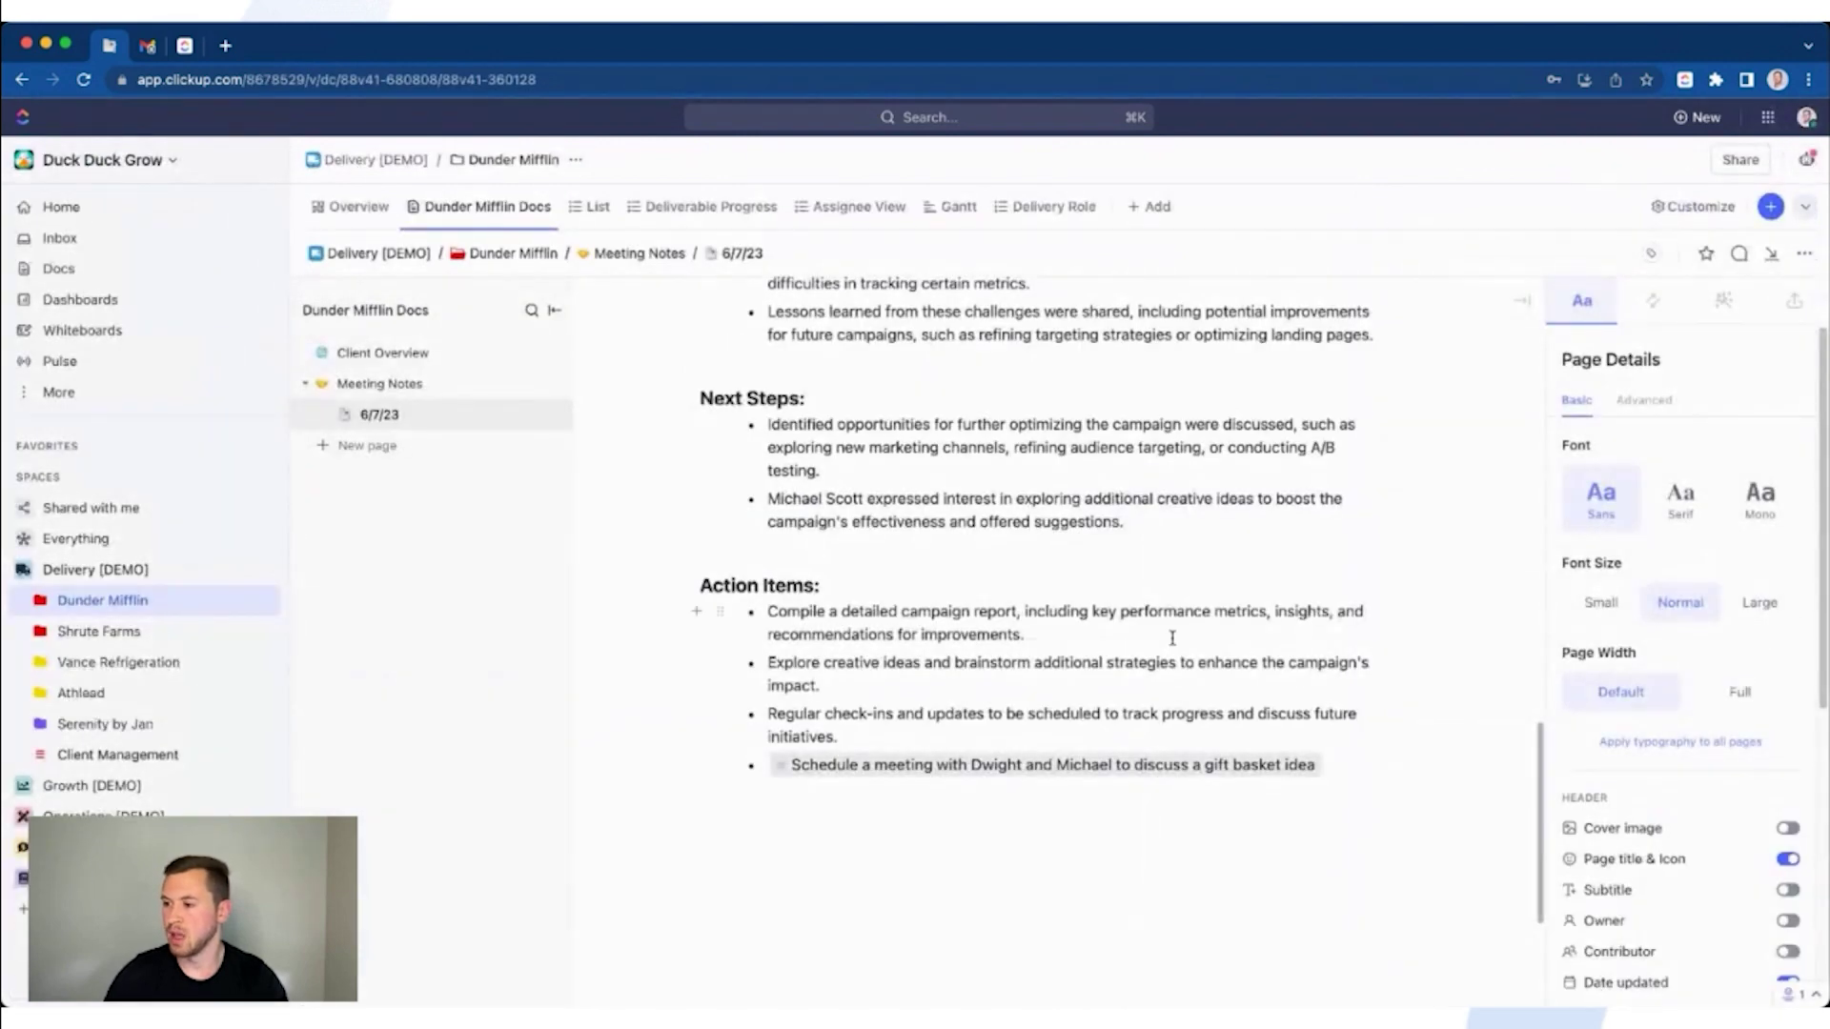
{"action": "mouse_move", "coordinate": [1099, 775]}
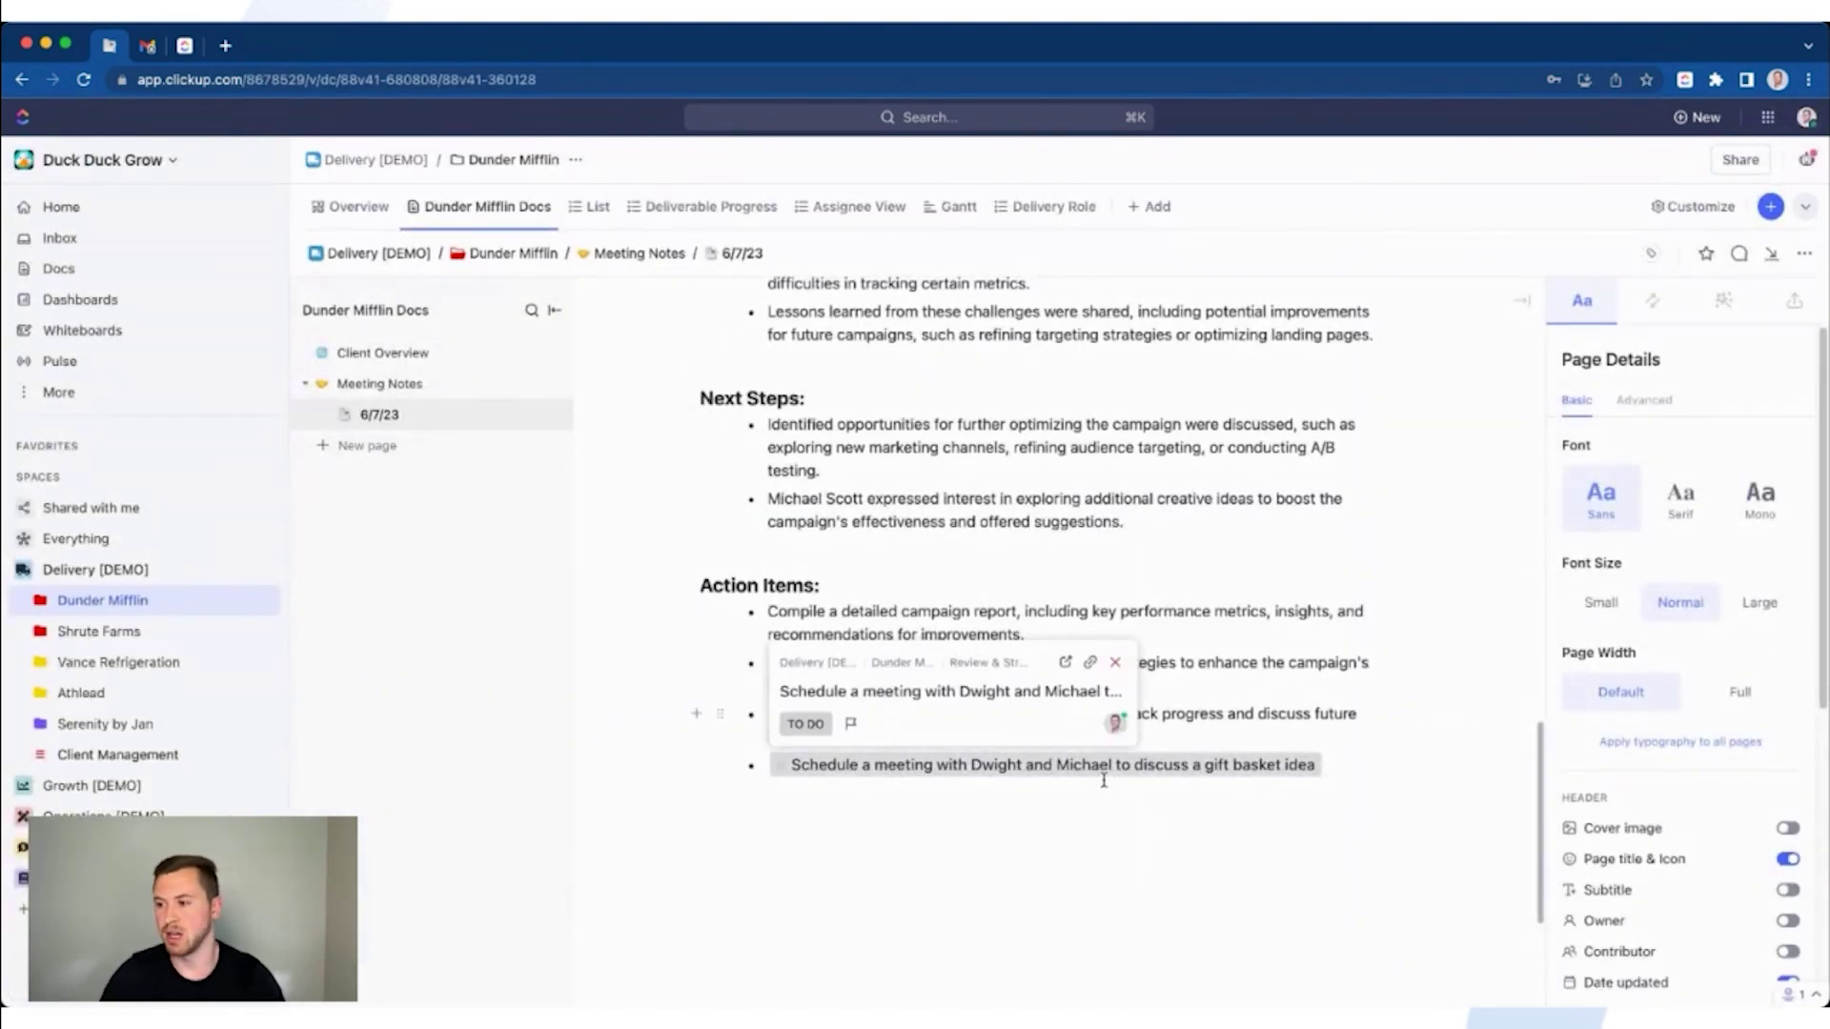
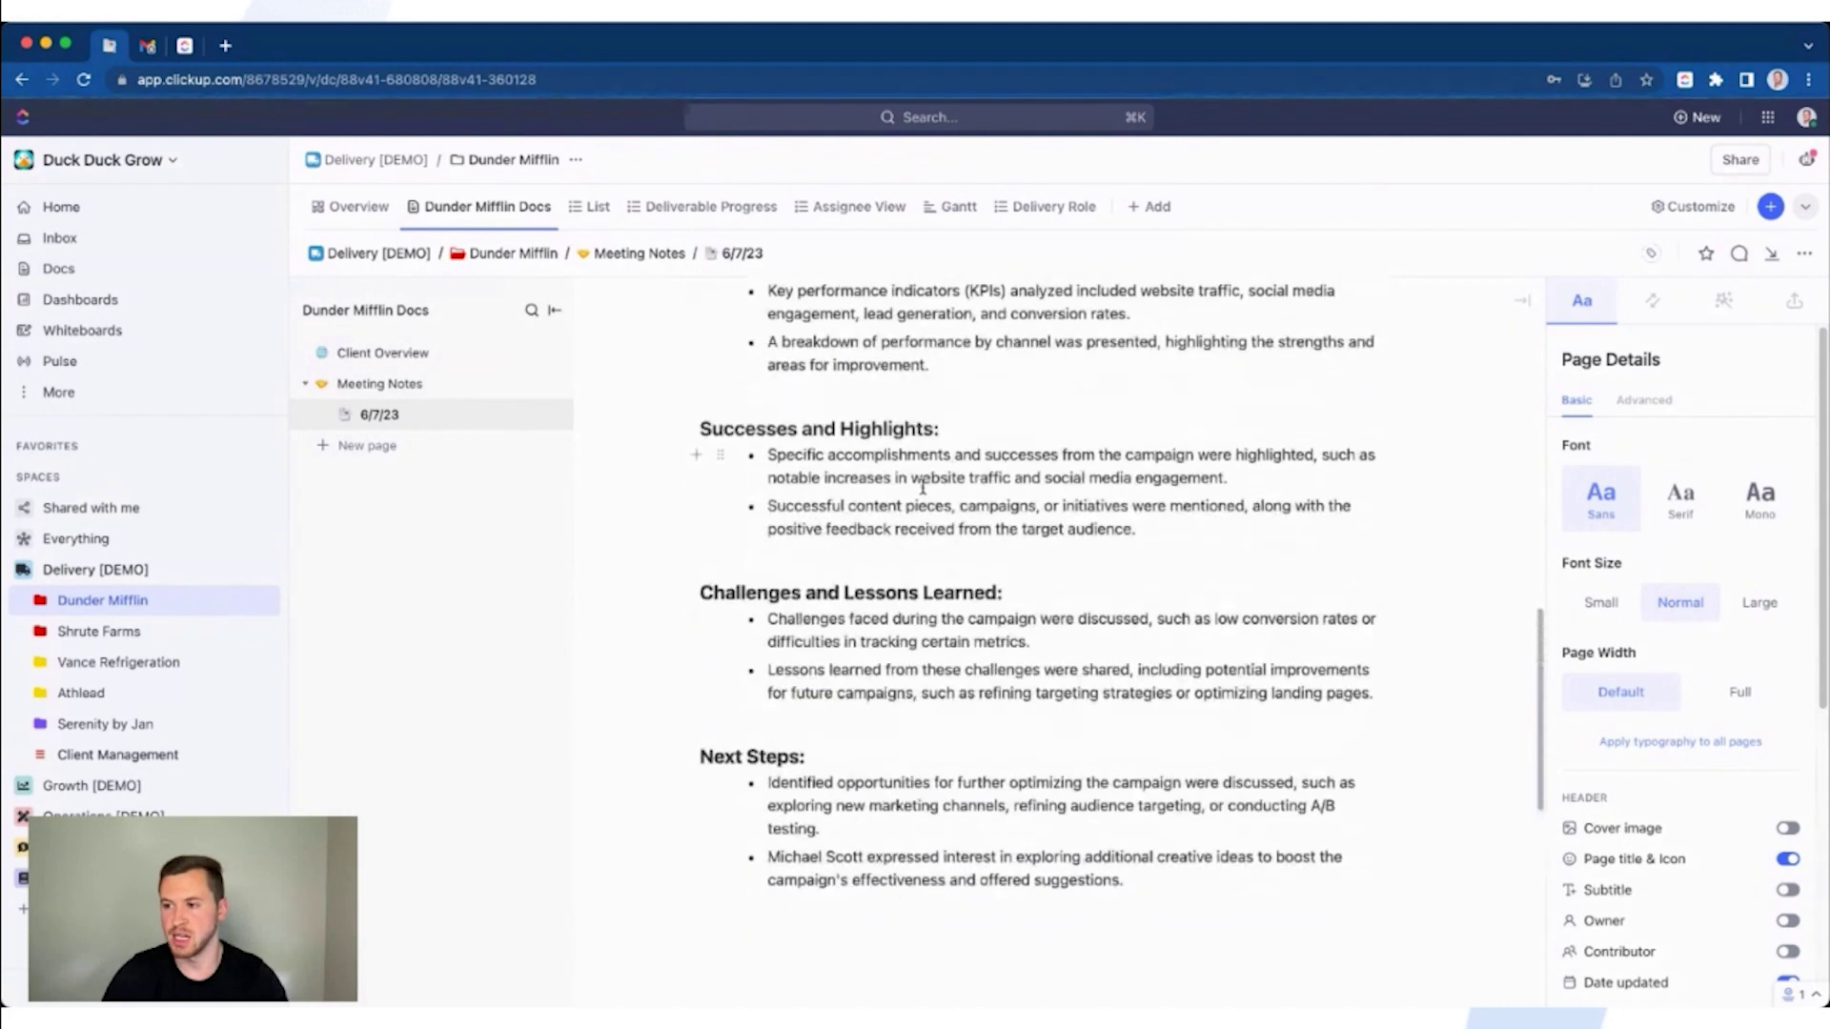
Copy the block link of the "Secondary objectives" bullet under Campaign Objectives in the meeting notes
{"action": "scroll", "coordinate": [756, 518], "scroll_direction": "up", "scroll_amount": 9}
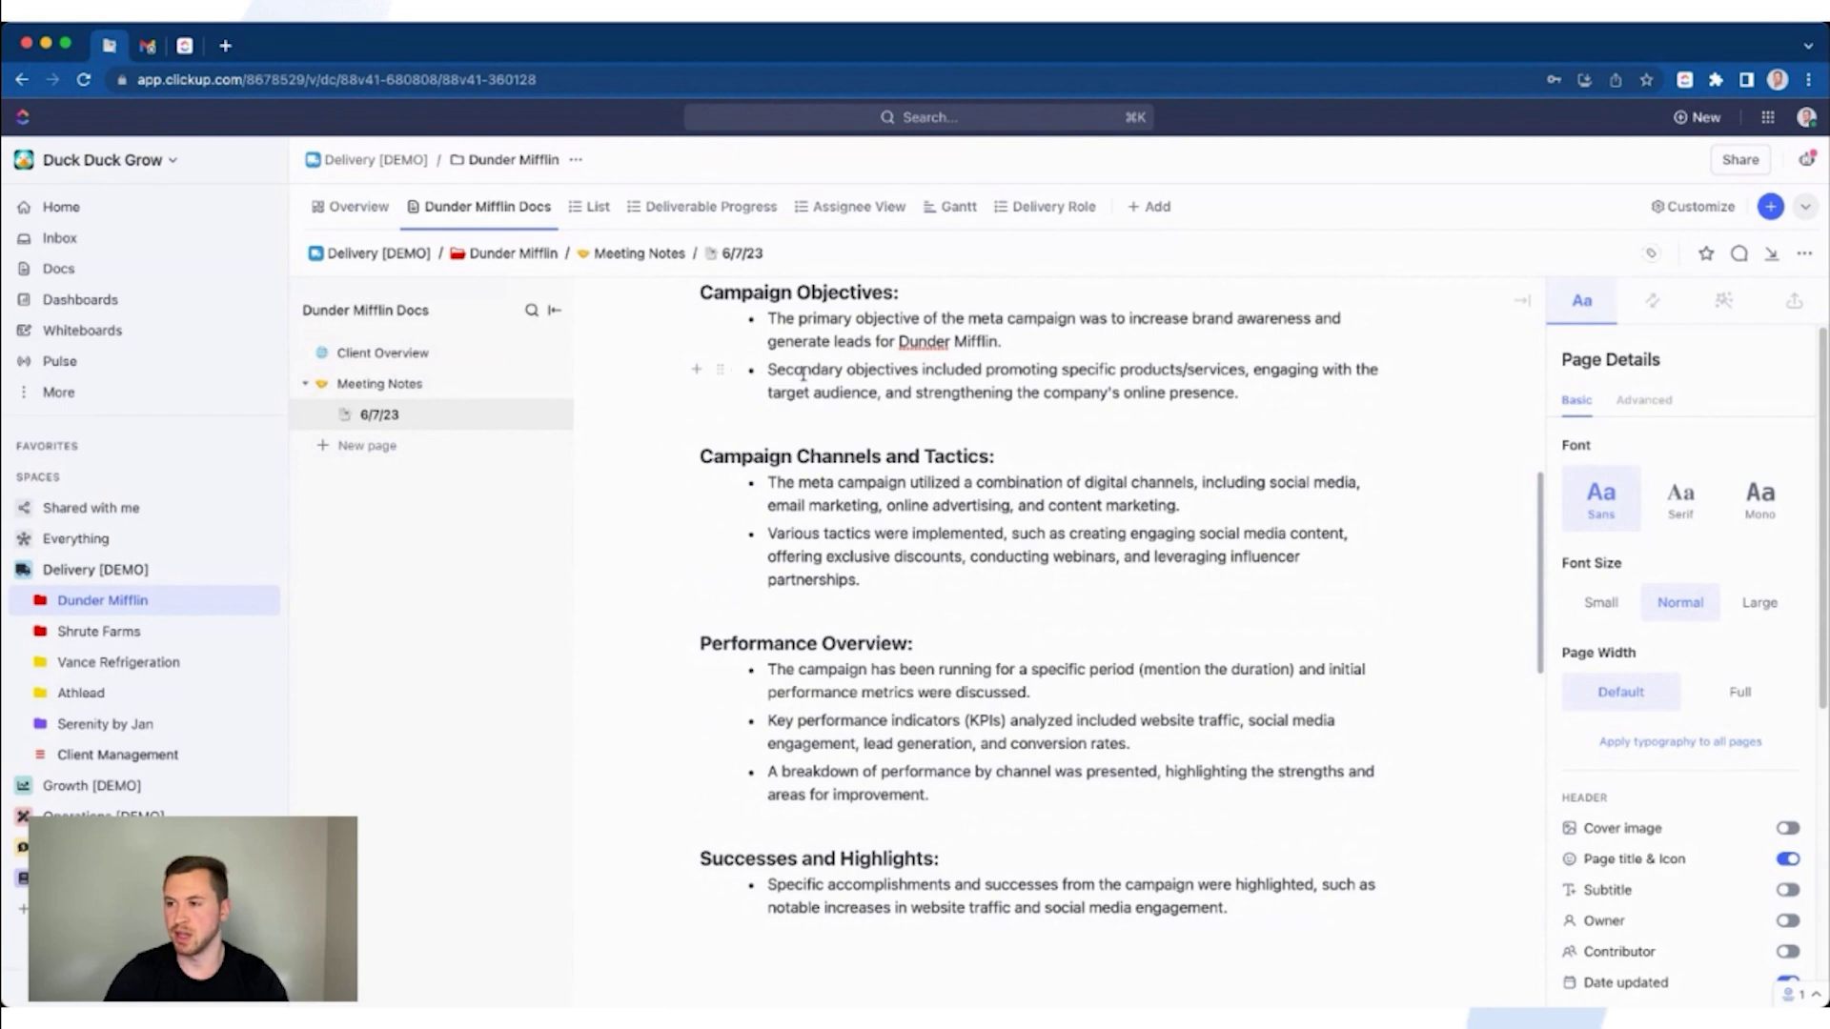
{"action": "left_click", "coordinate": [724, 372]}
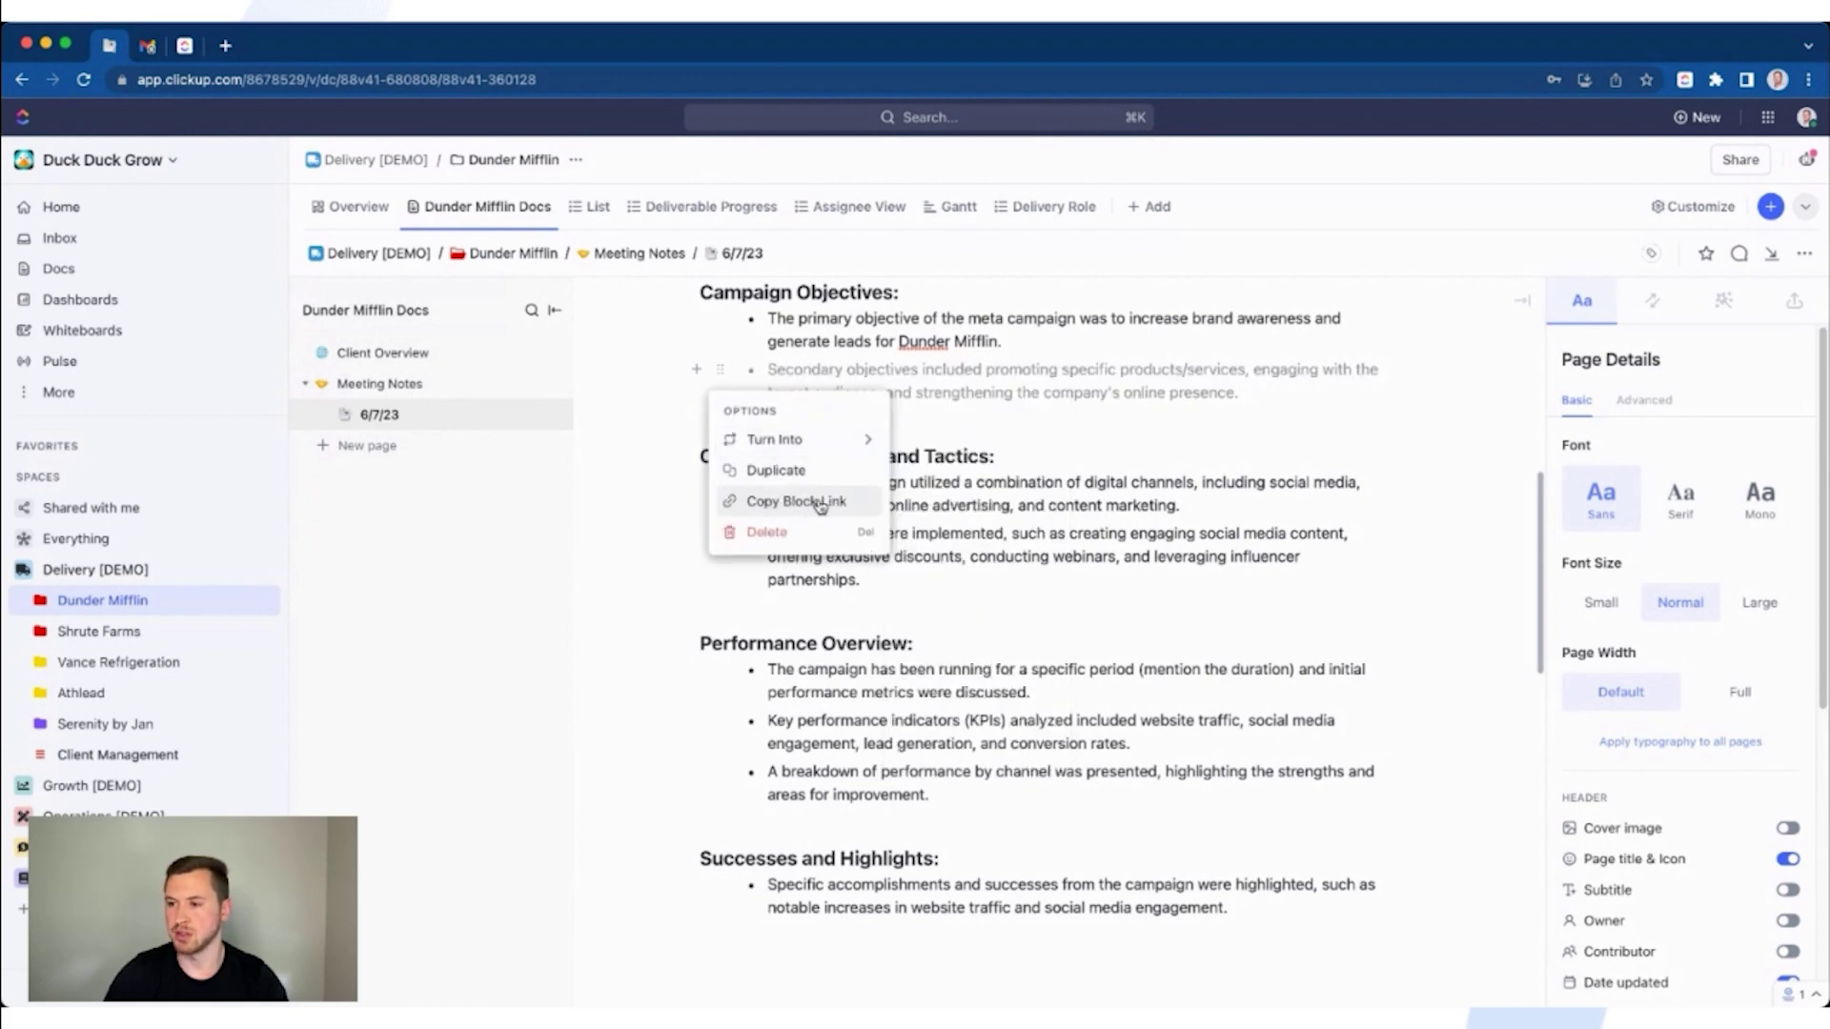
{"action": "left_click", "coordinate": [783, 505]}
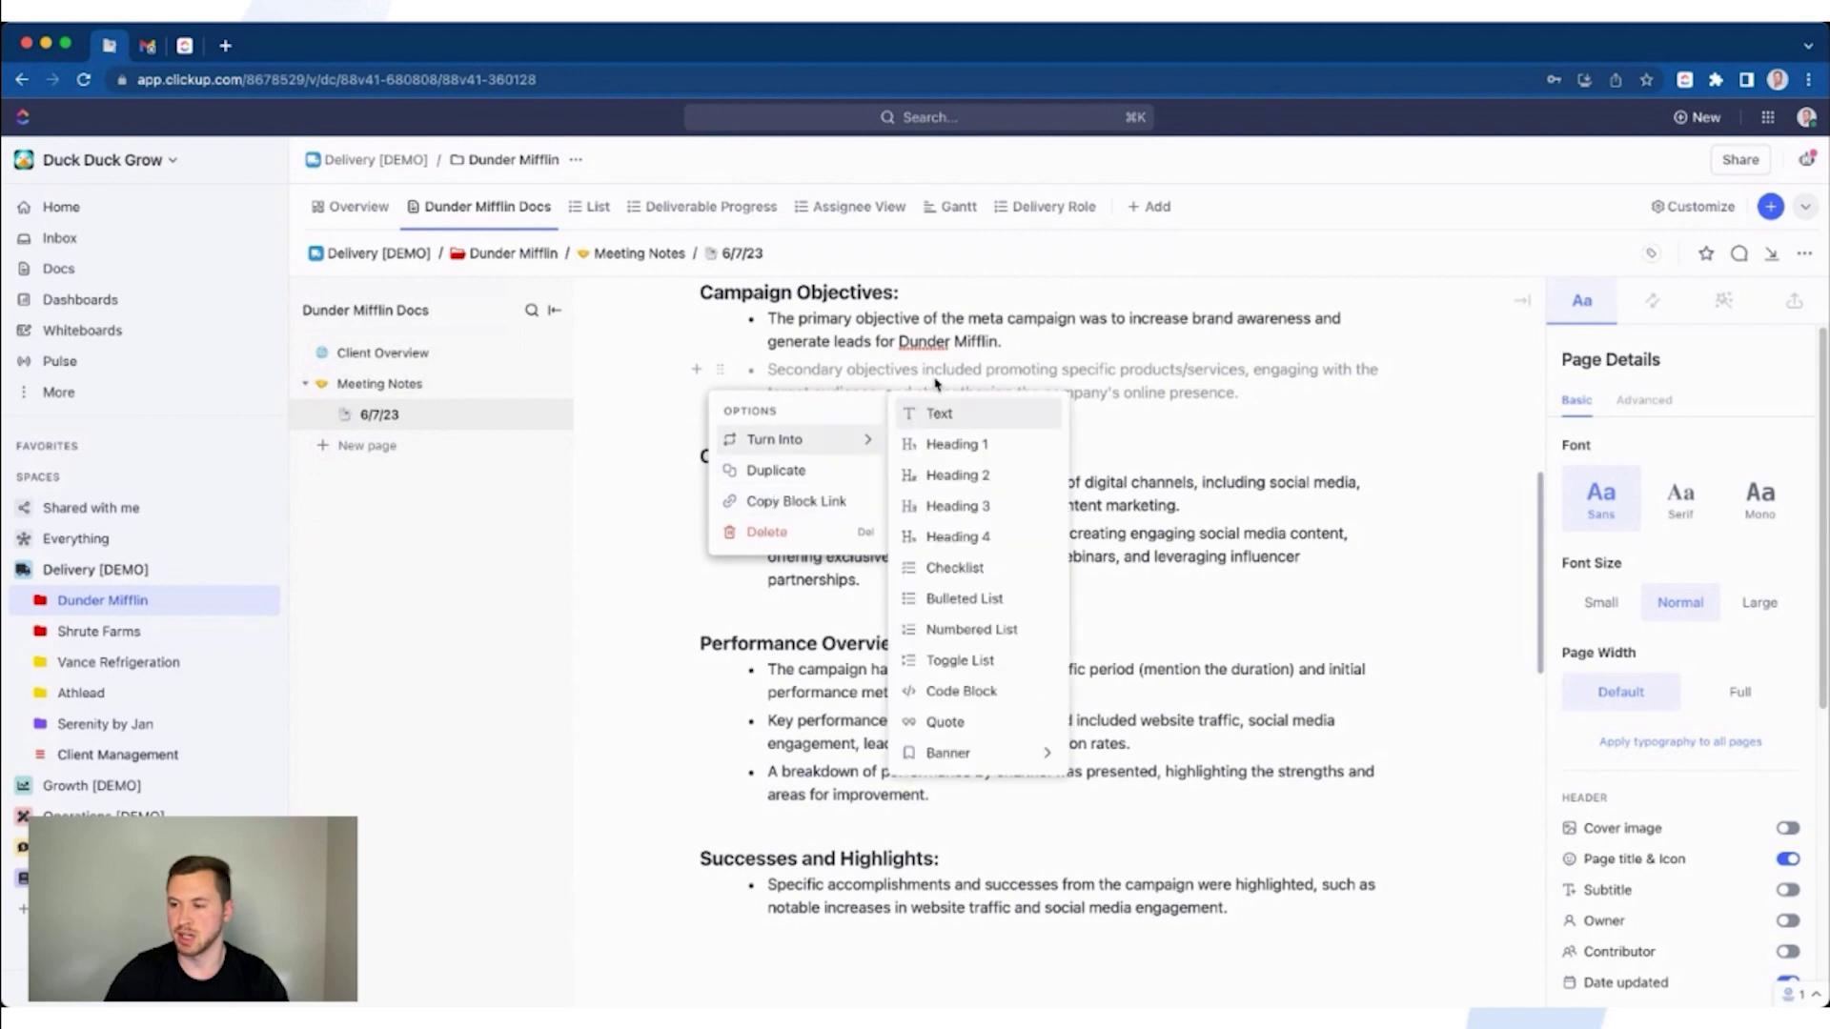
{"action": "left_click", "coordinate": [820, 369]}
Open the gift basket meeting task and post the copied link to the 6/7/23 "Secondary objectives" block as a comment
{"action": "scroll", "coordinate": [1156, 396], "scroll_direction": "down", "scroll_amount": 6}
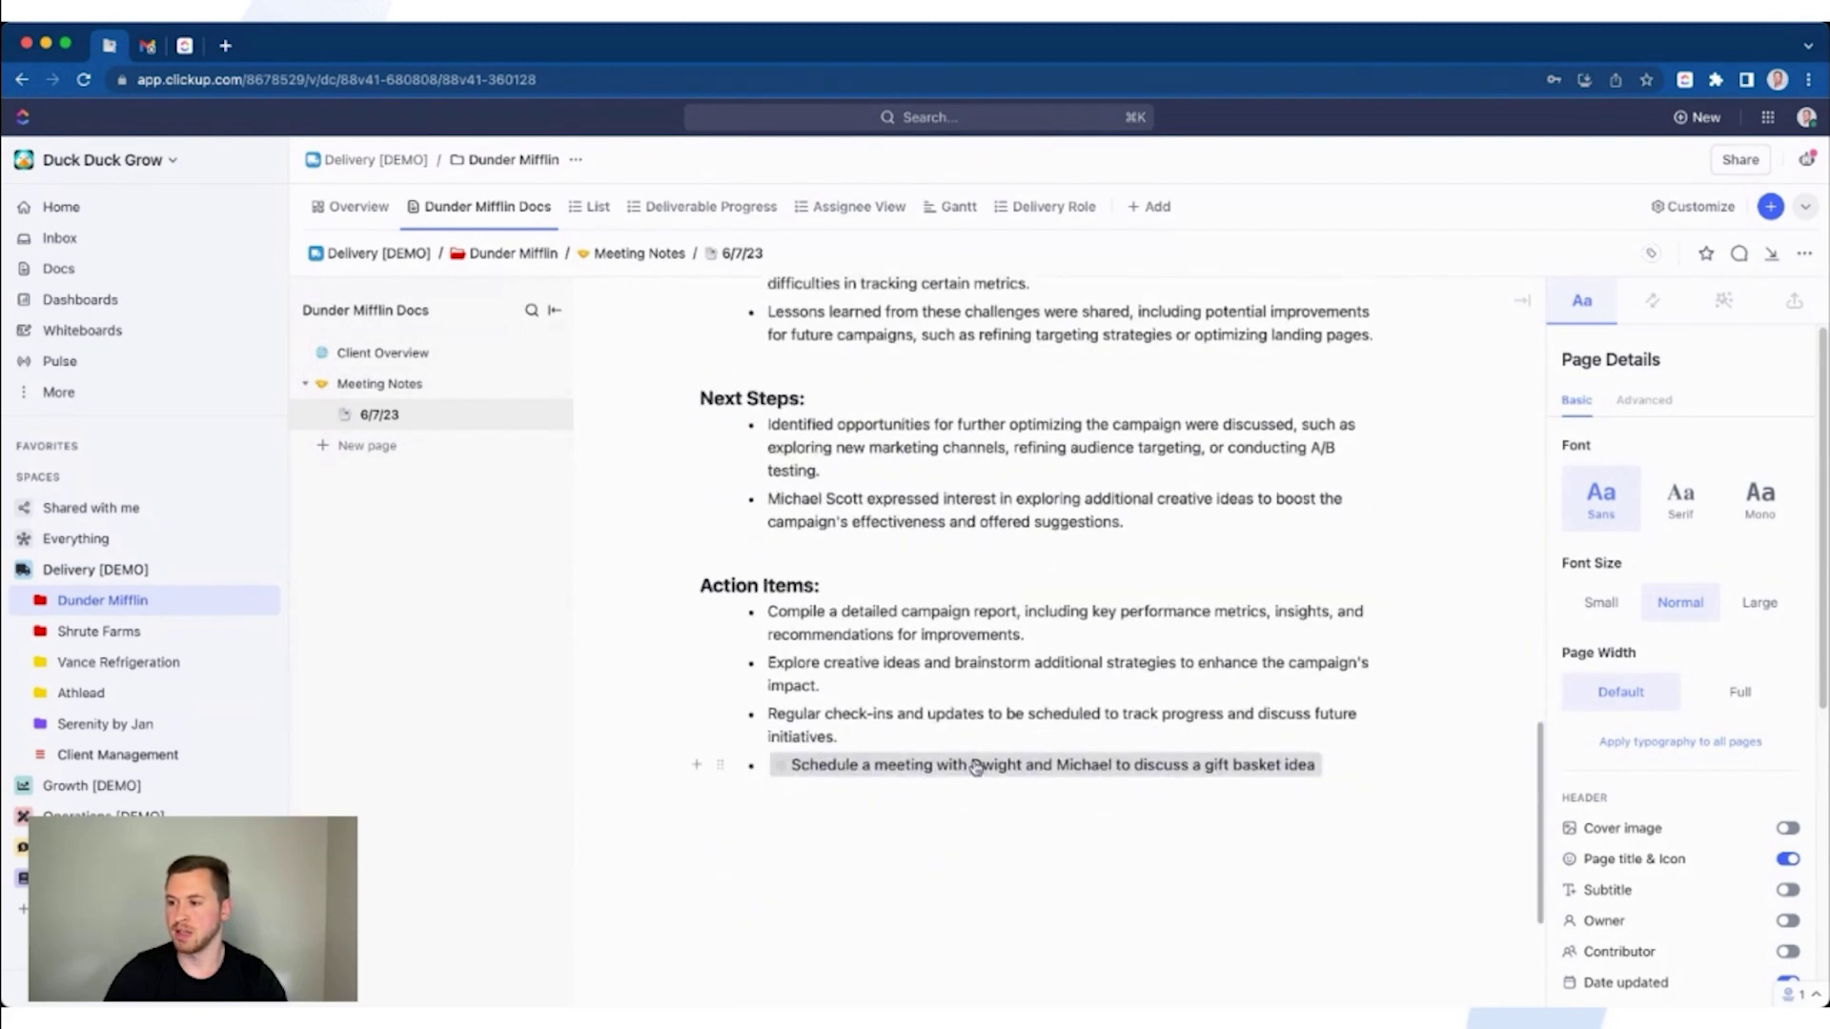
{"action": "left_click", "coordinate": [972, 762]}
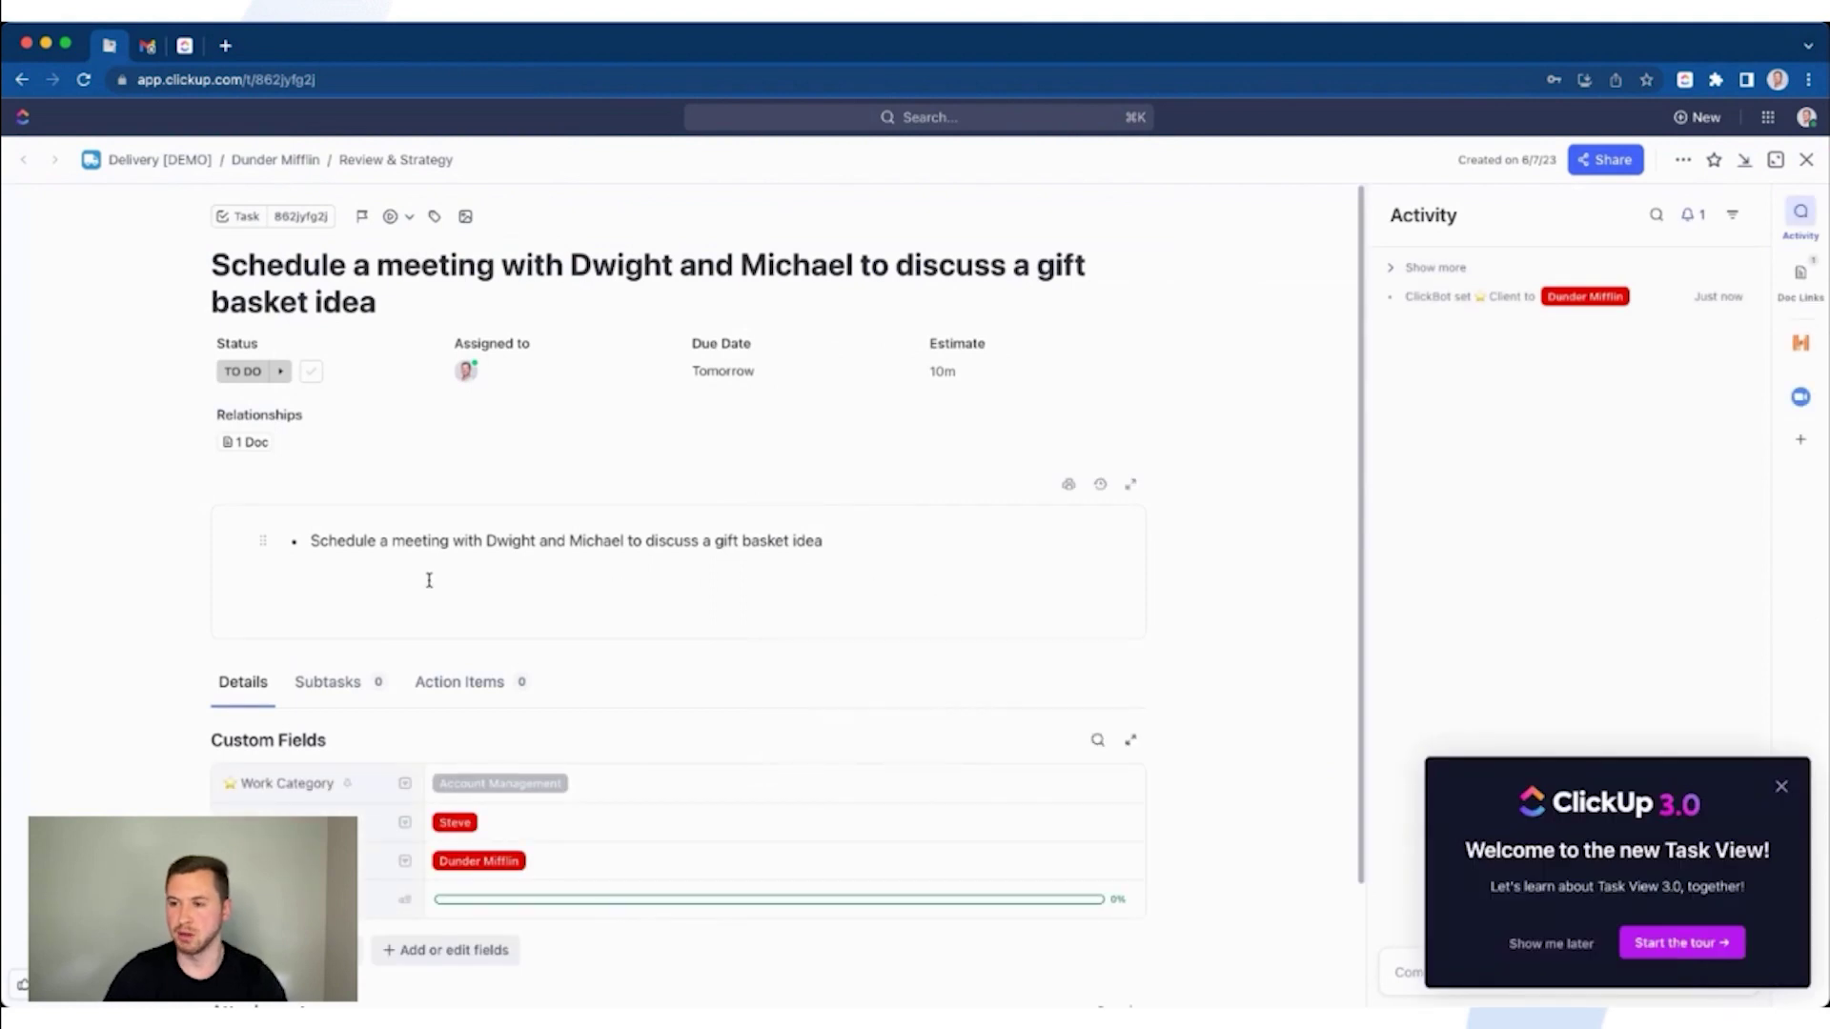
{"action": "left_click", "coordinate": [1780, 787]}
{"action": "left_click", "coordinate": [1445, 970]}
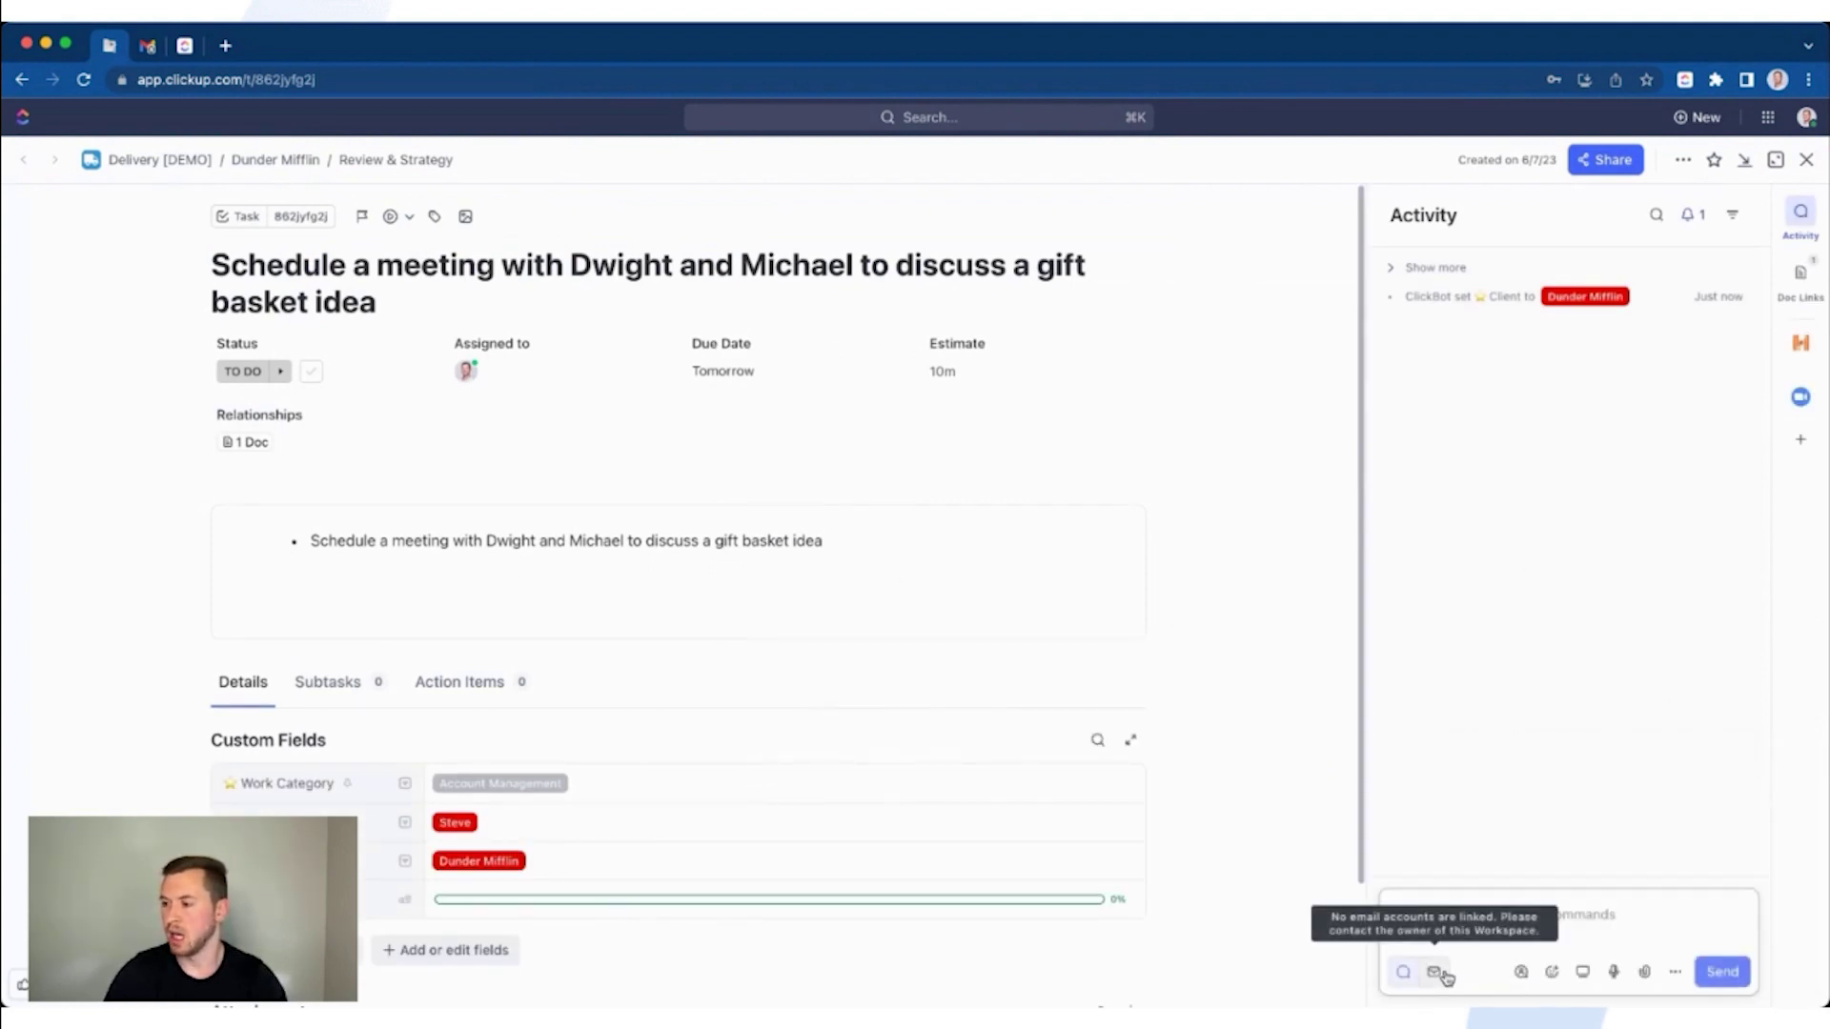
{"action": "type", "text": "6/7/23: Secondary objectives included promoting specific products/services, engaging with the target audience, and strengthening the company's online presence."}
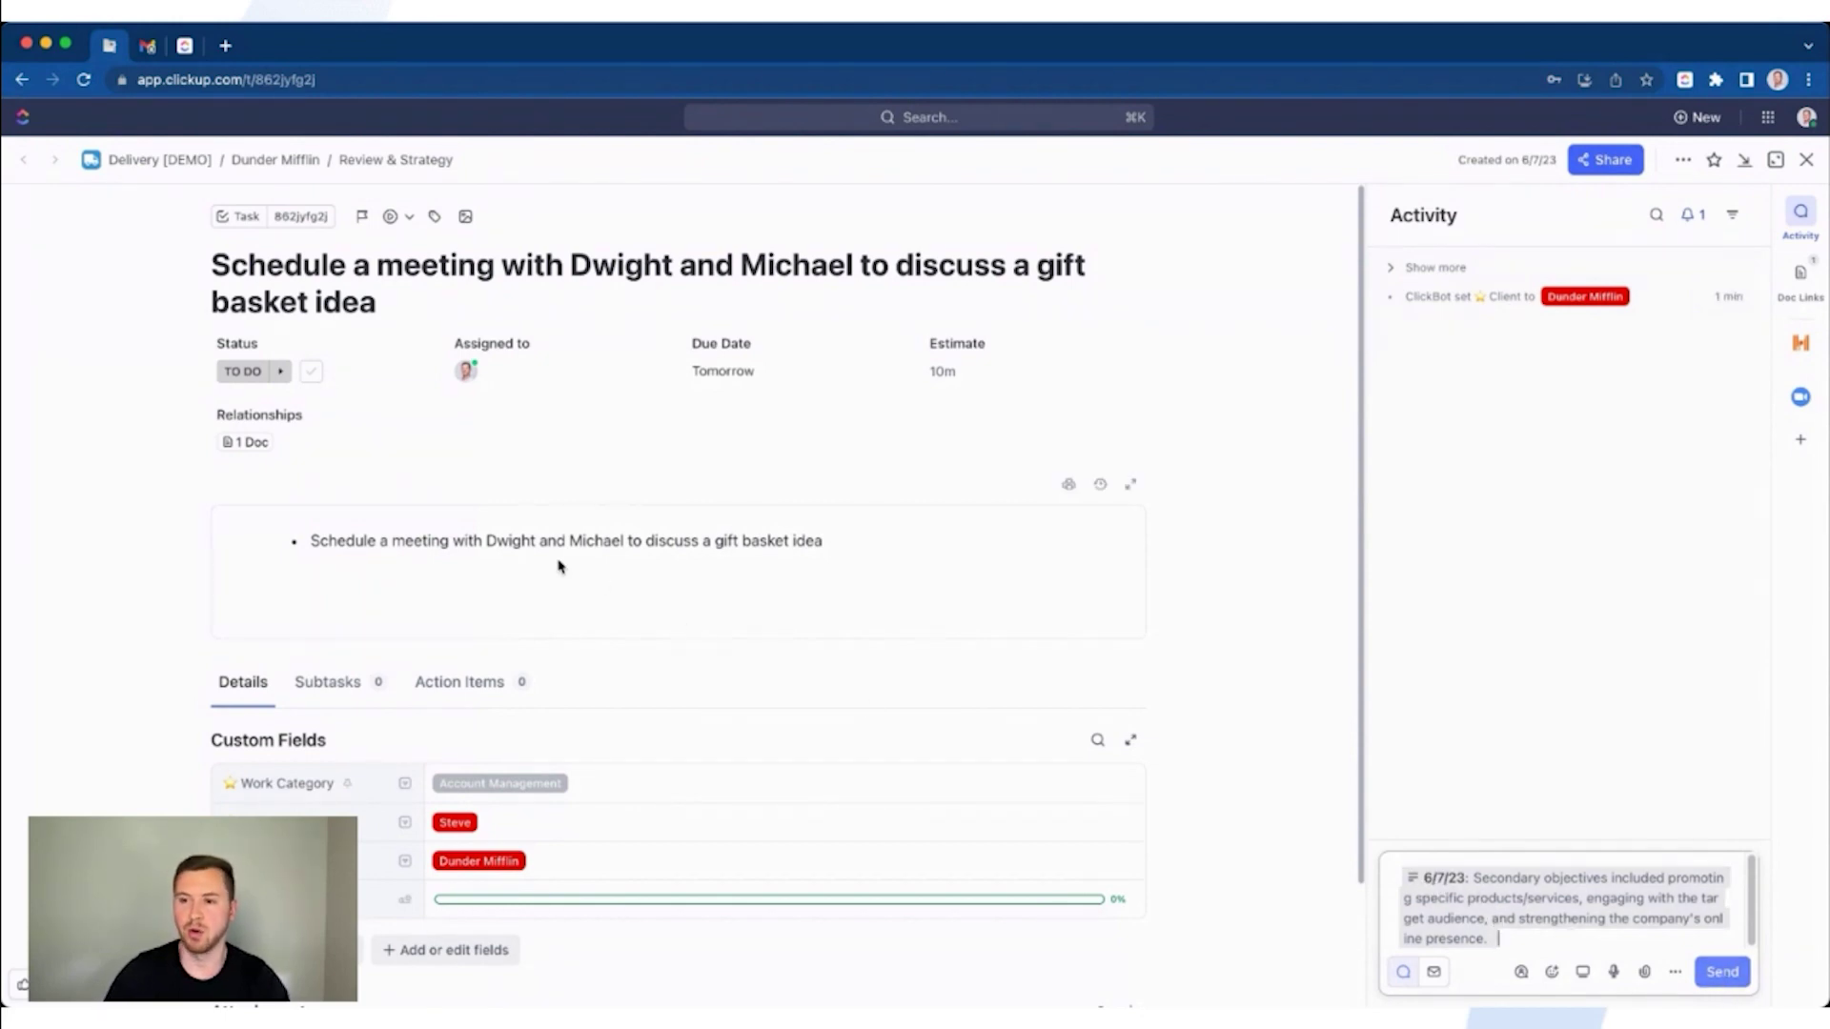
{"action": "left_click", "coordinate": [1731, 976]}
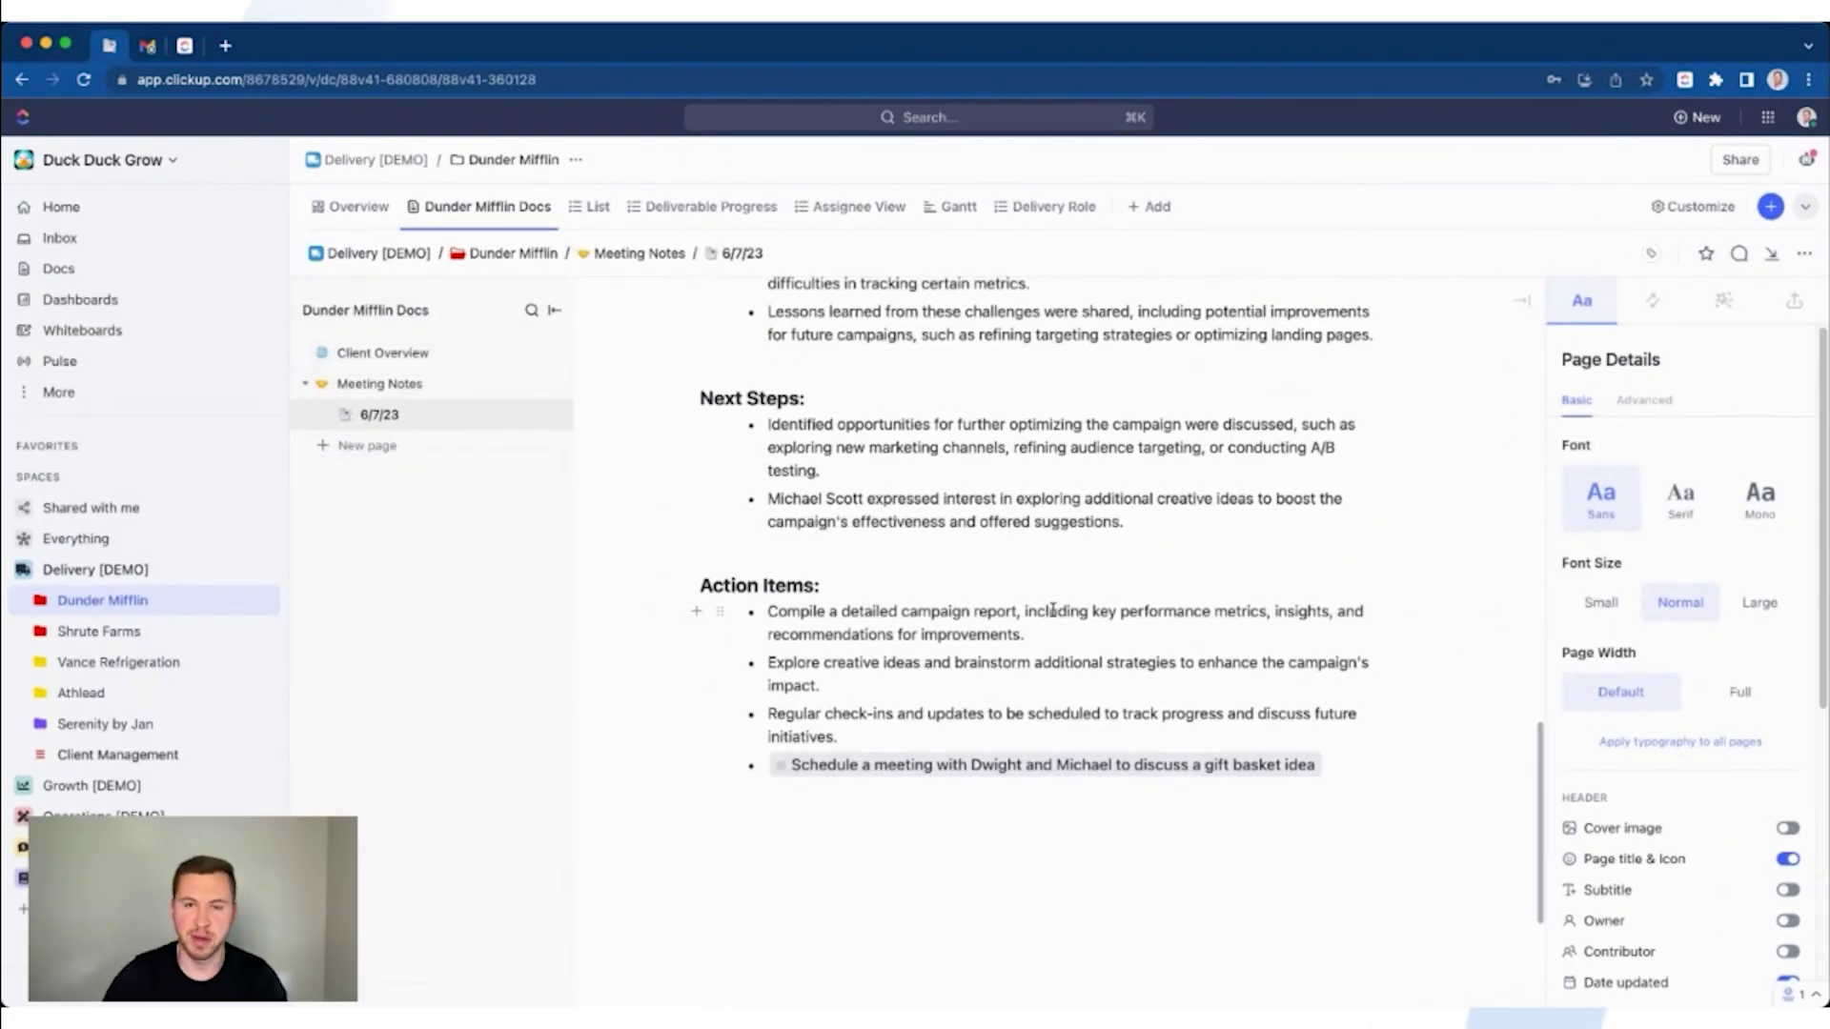
Mark the gift basket meeting task as Closed and check its status from the linked action item in the notes
{"action": "mouse_move", "coordinate": [997, 770]}
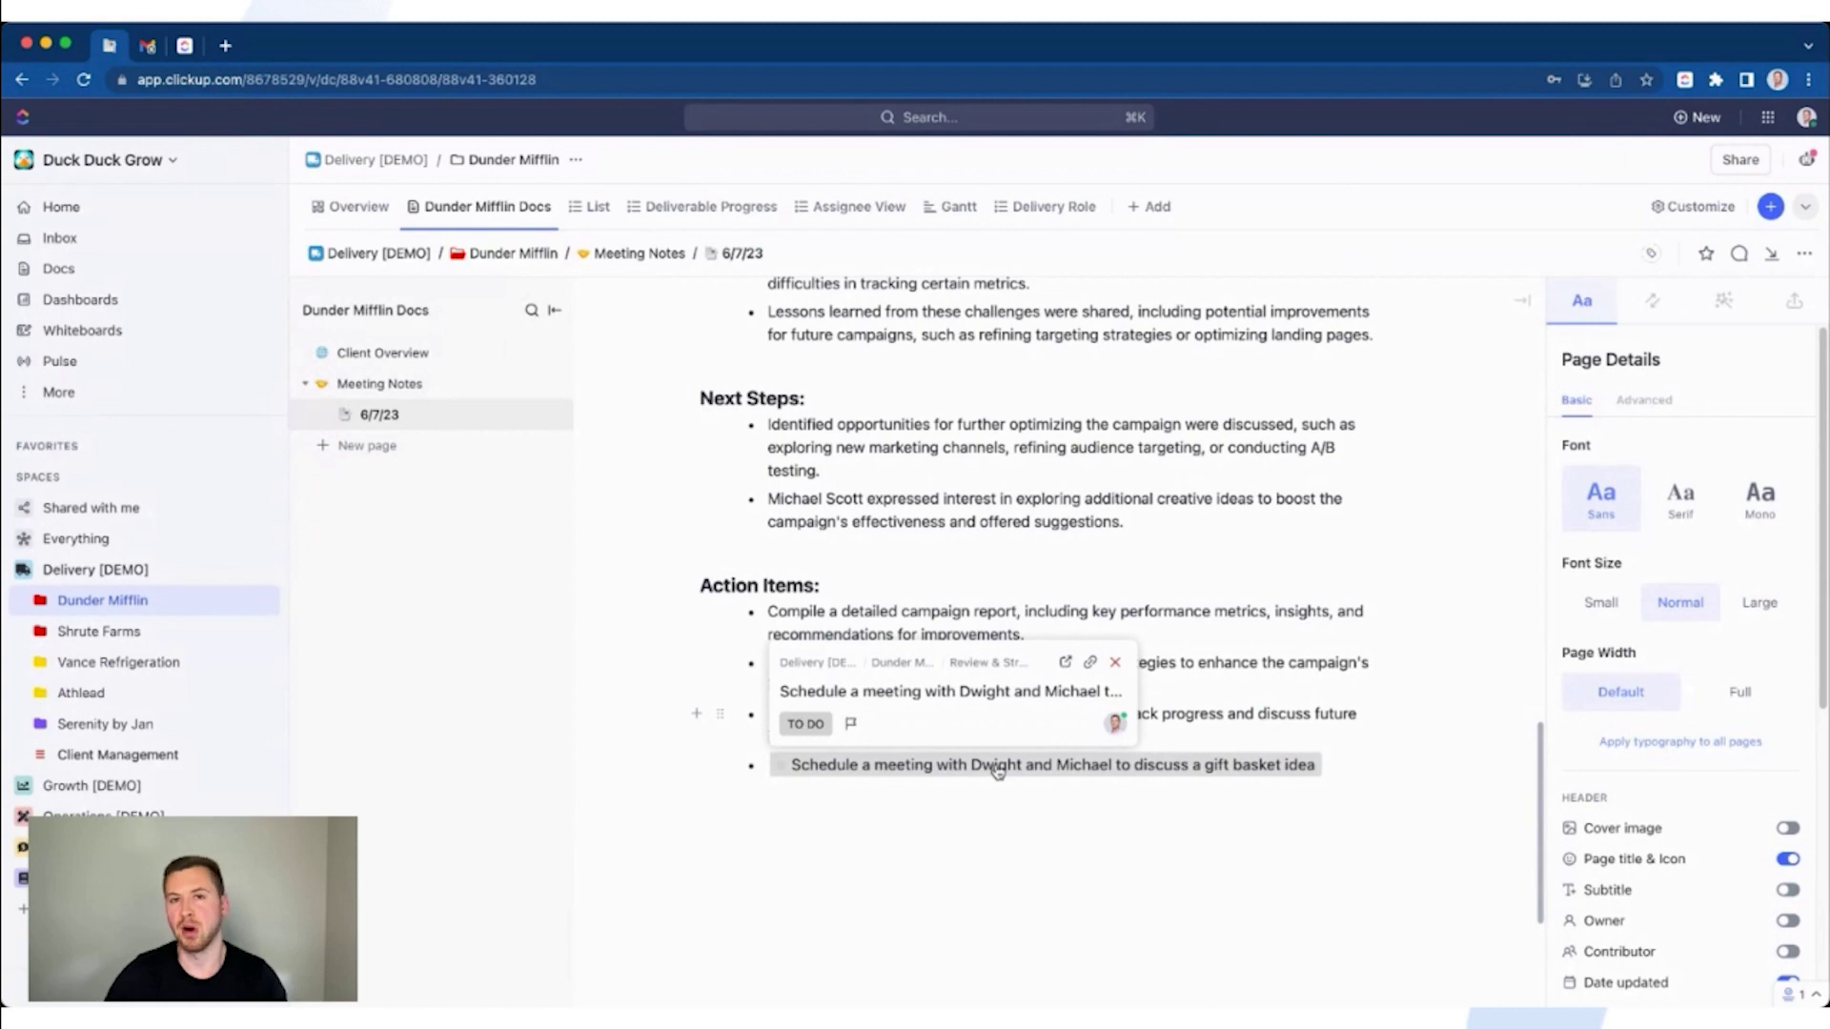
{"action": "left_click", "coordinate": [832, 773]}
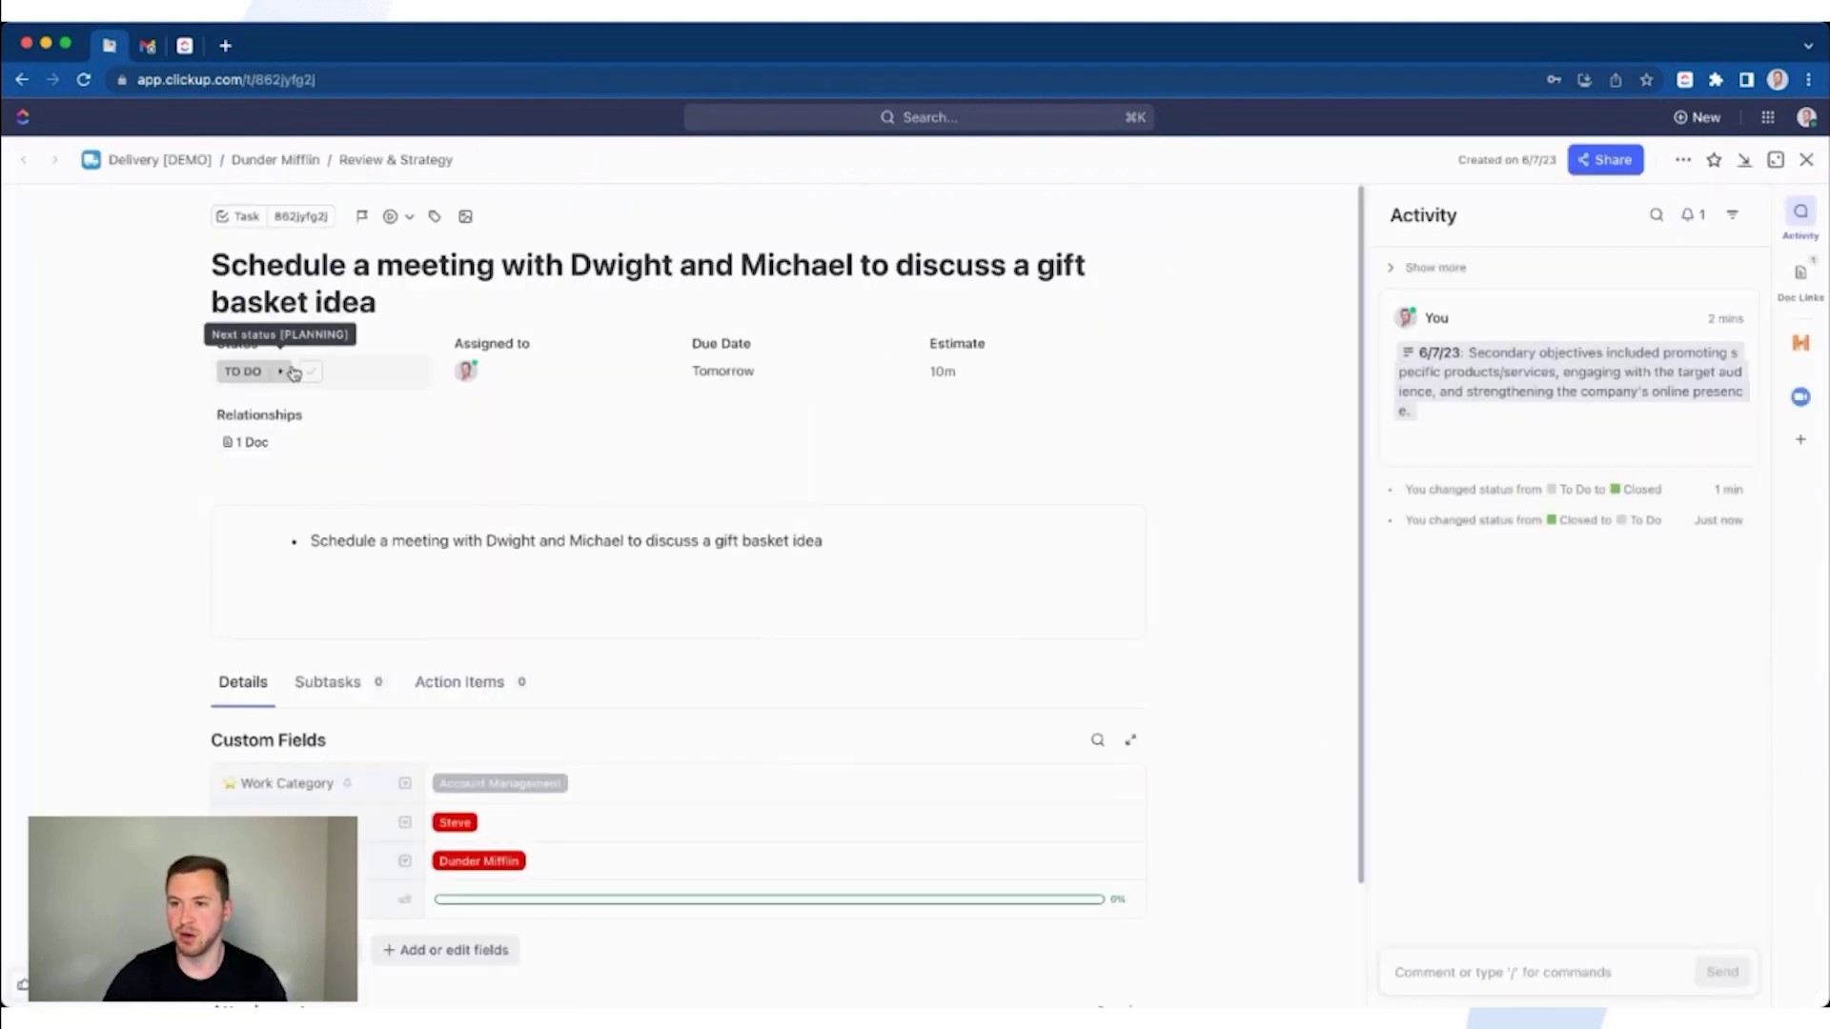
{"action": "left_click", "coordinate": [311, 374]}
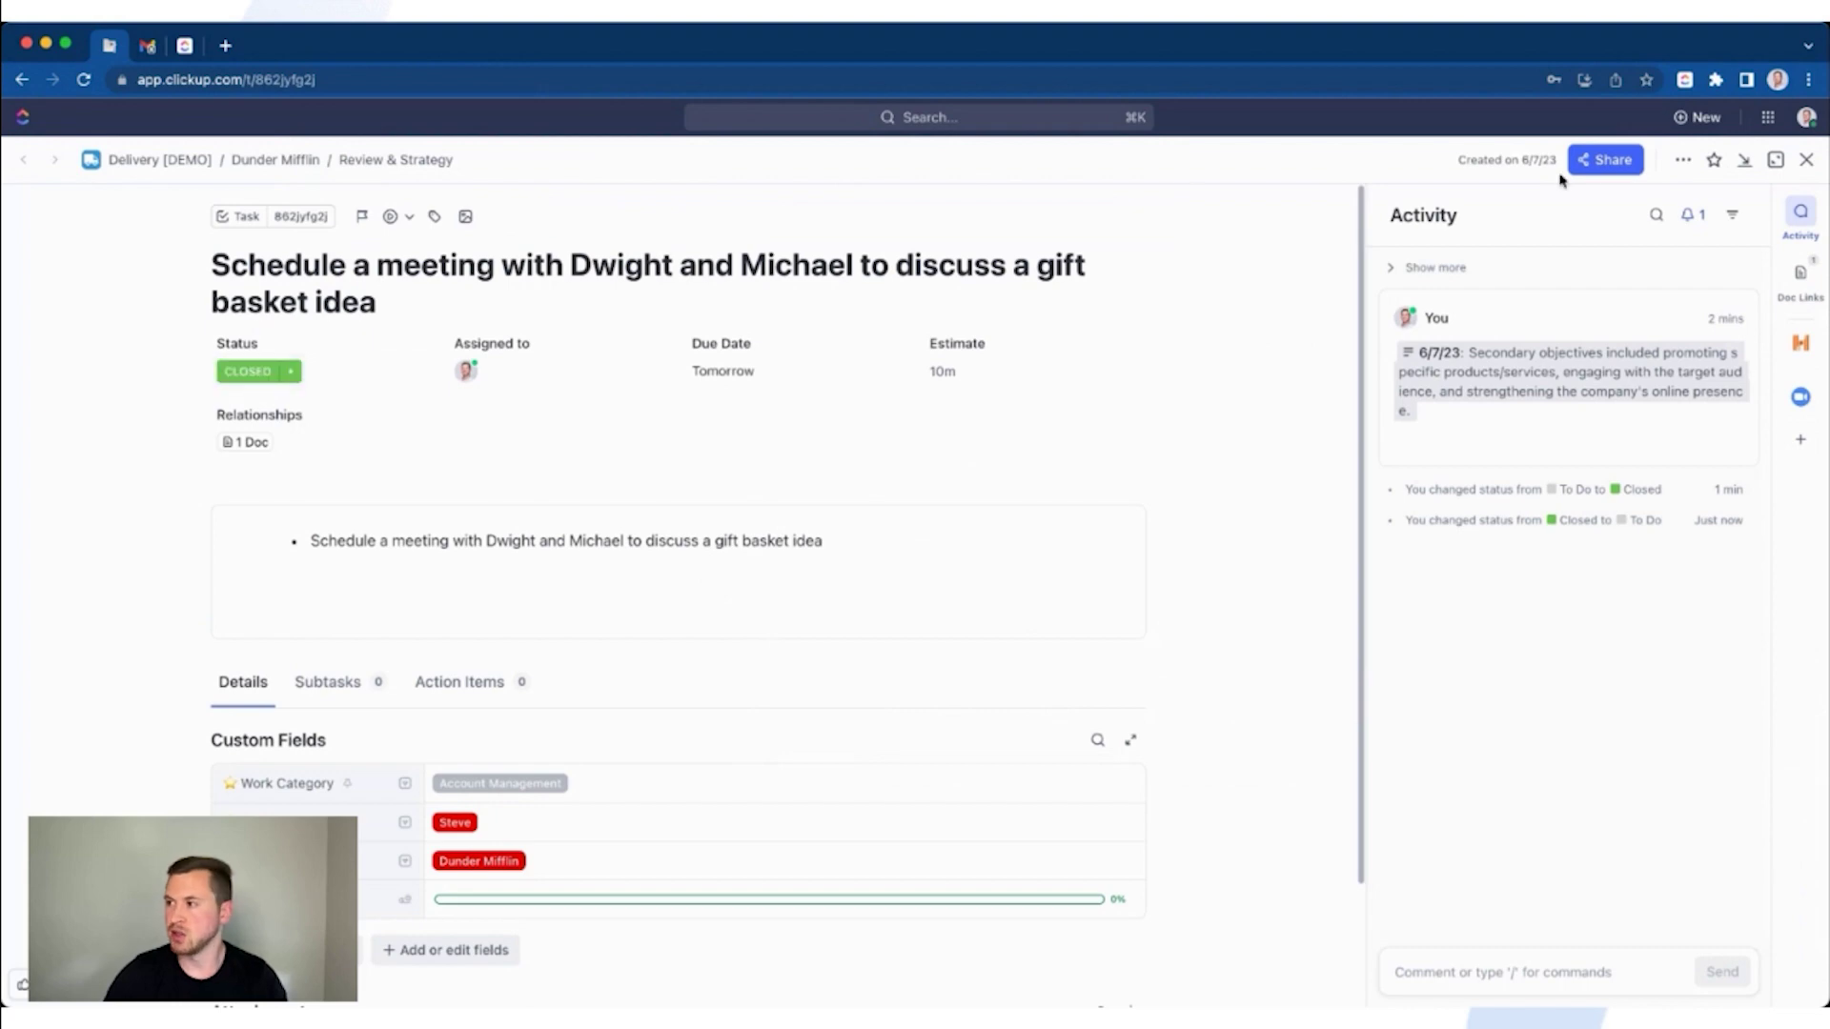
{"action": "left_click", "coordinate": [1806, 159]}
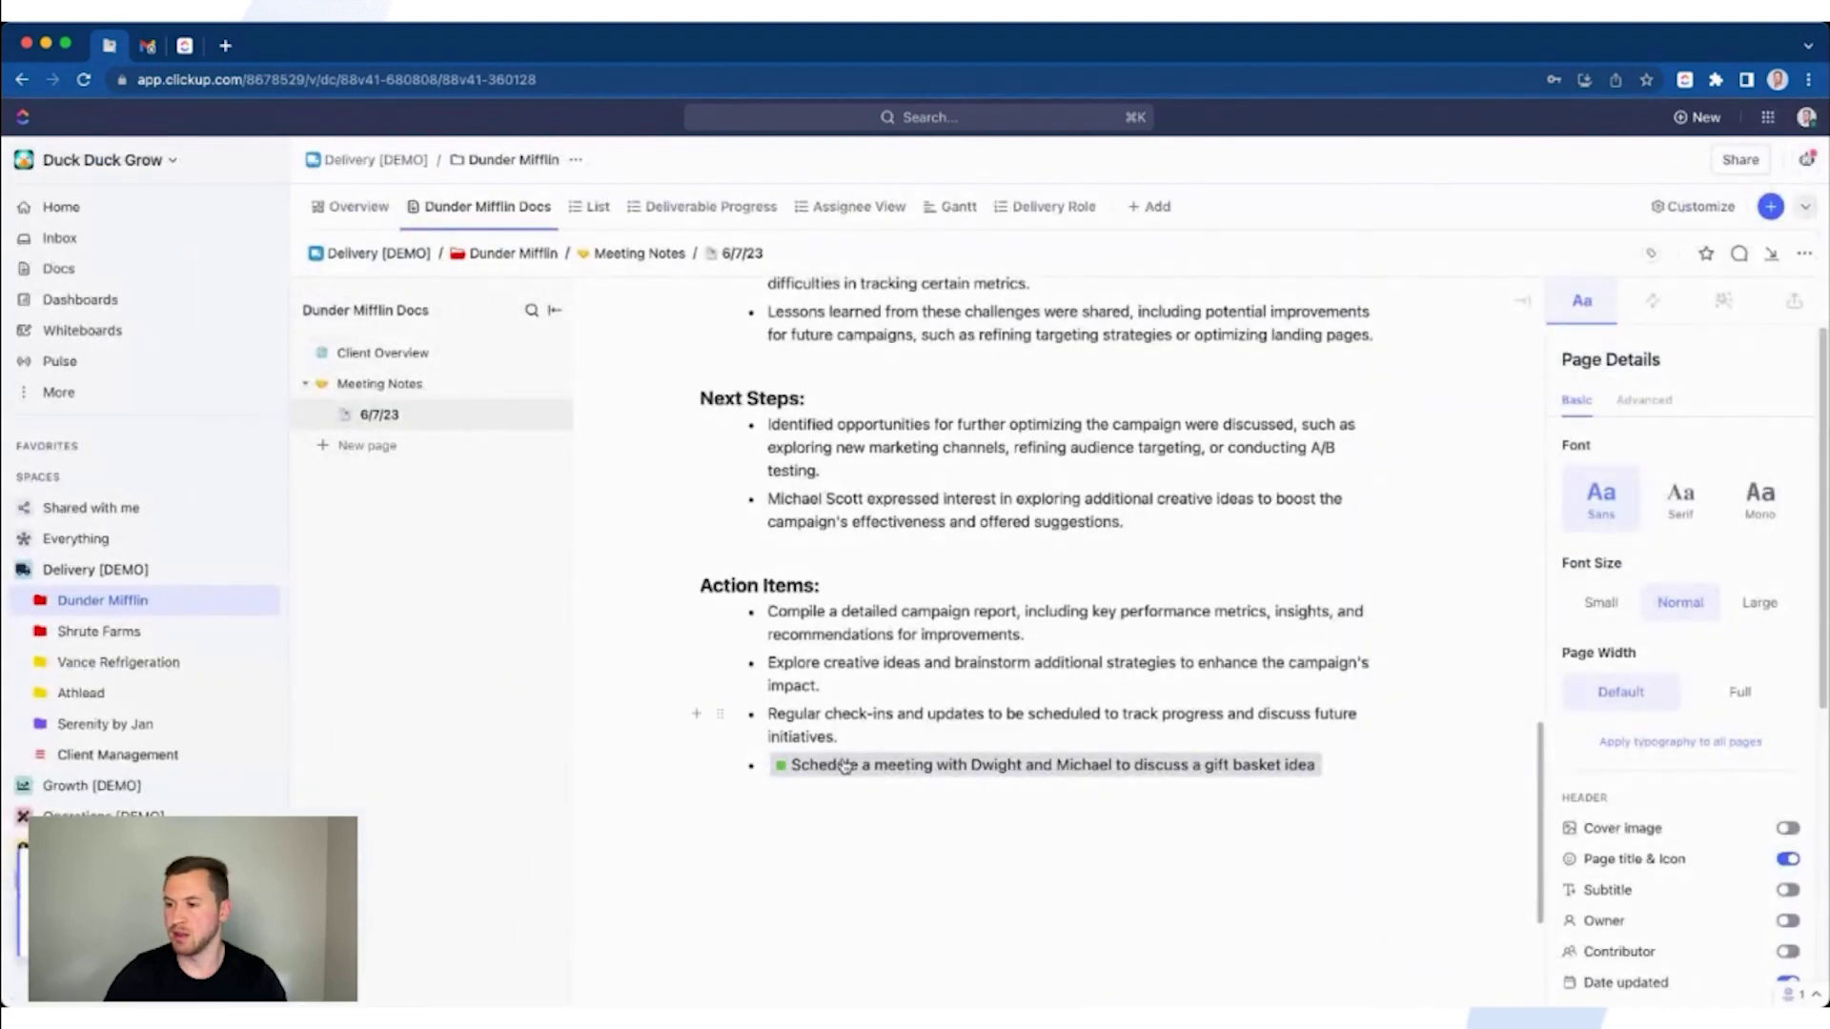
{"action": "mouse_move", "coordinate": [819, 772]}
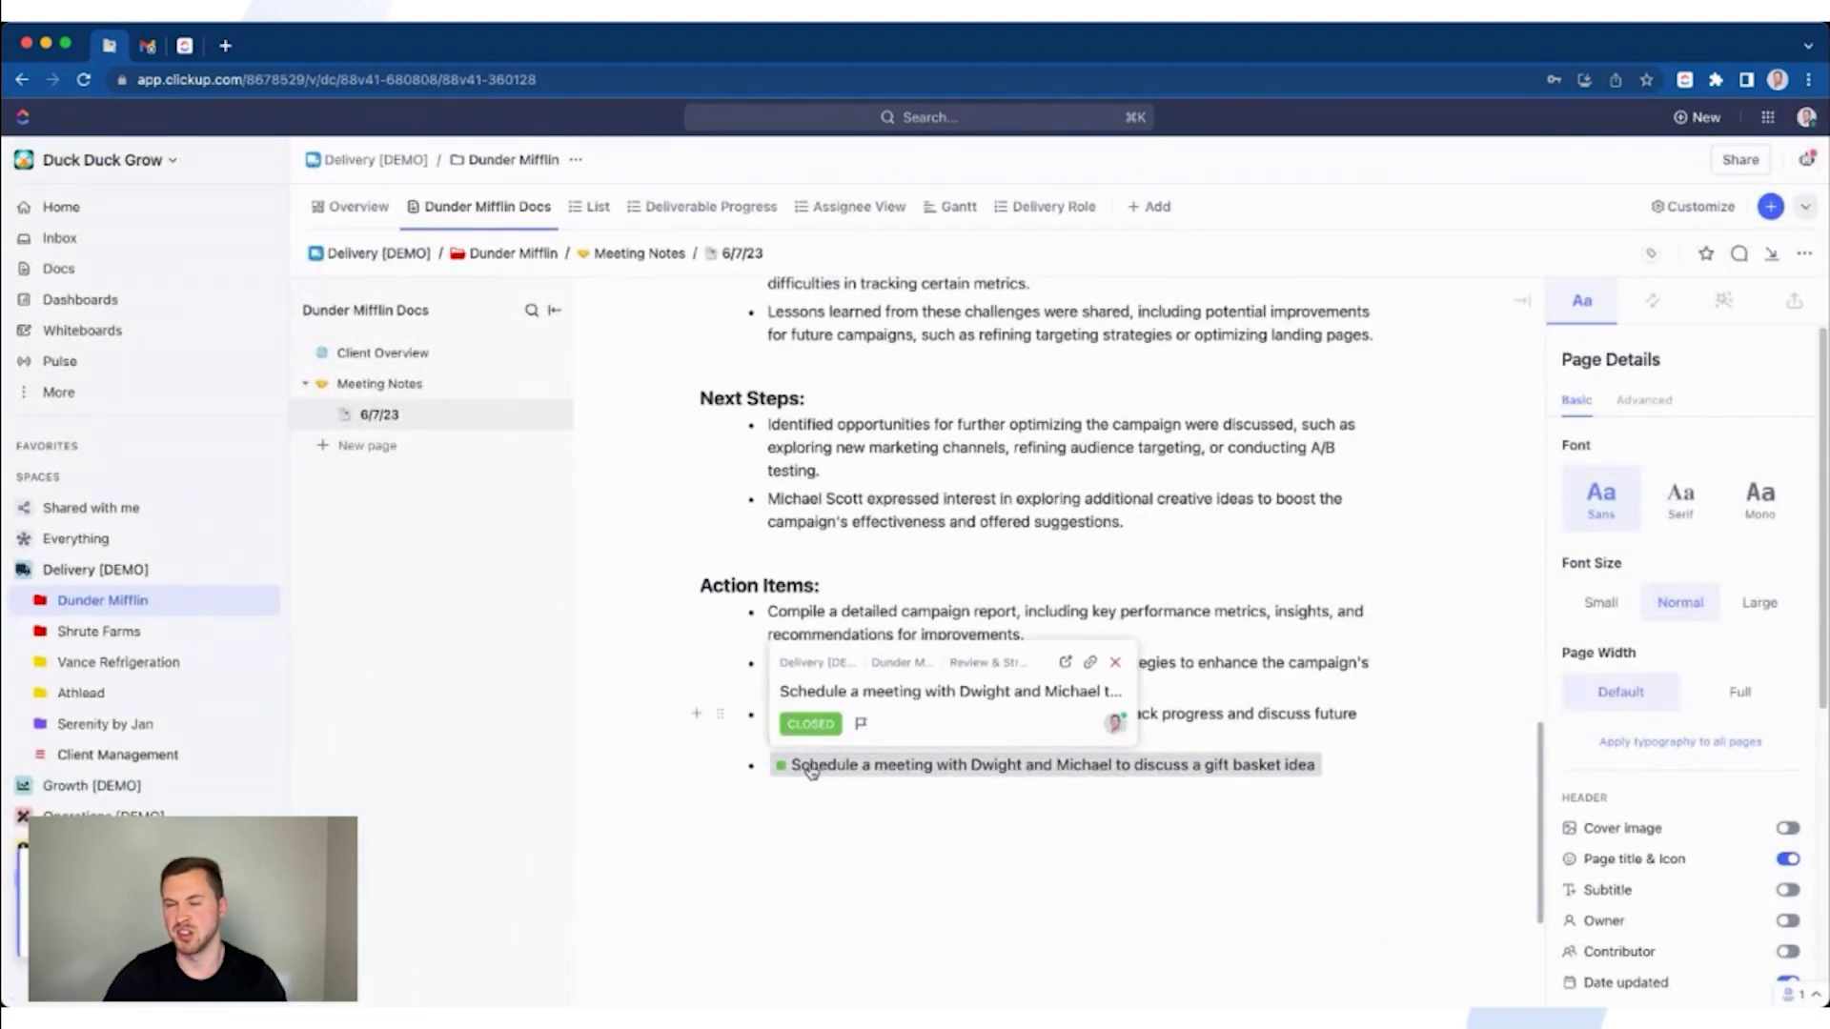
{"action": "triple_click", "coordinate": [825, 629]}
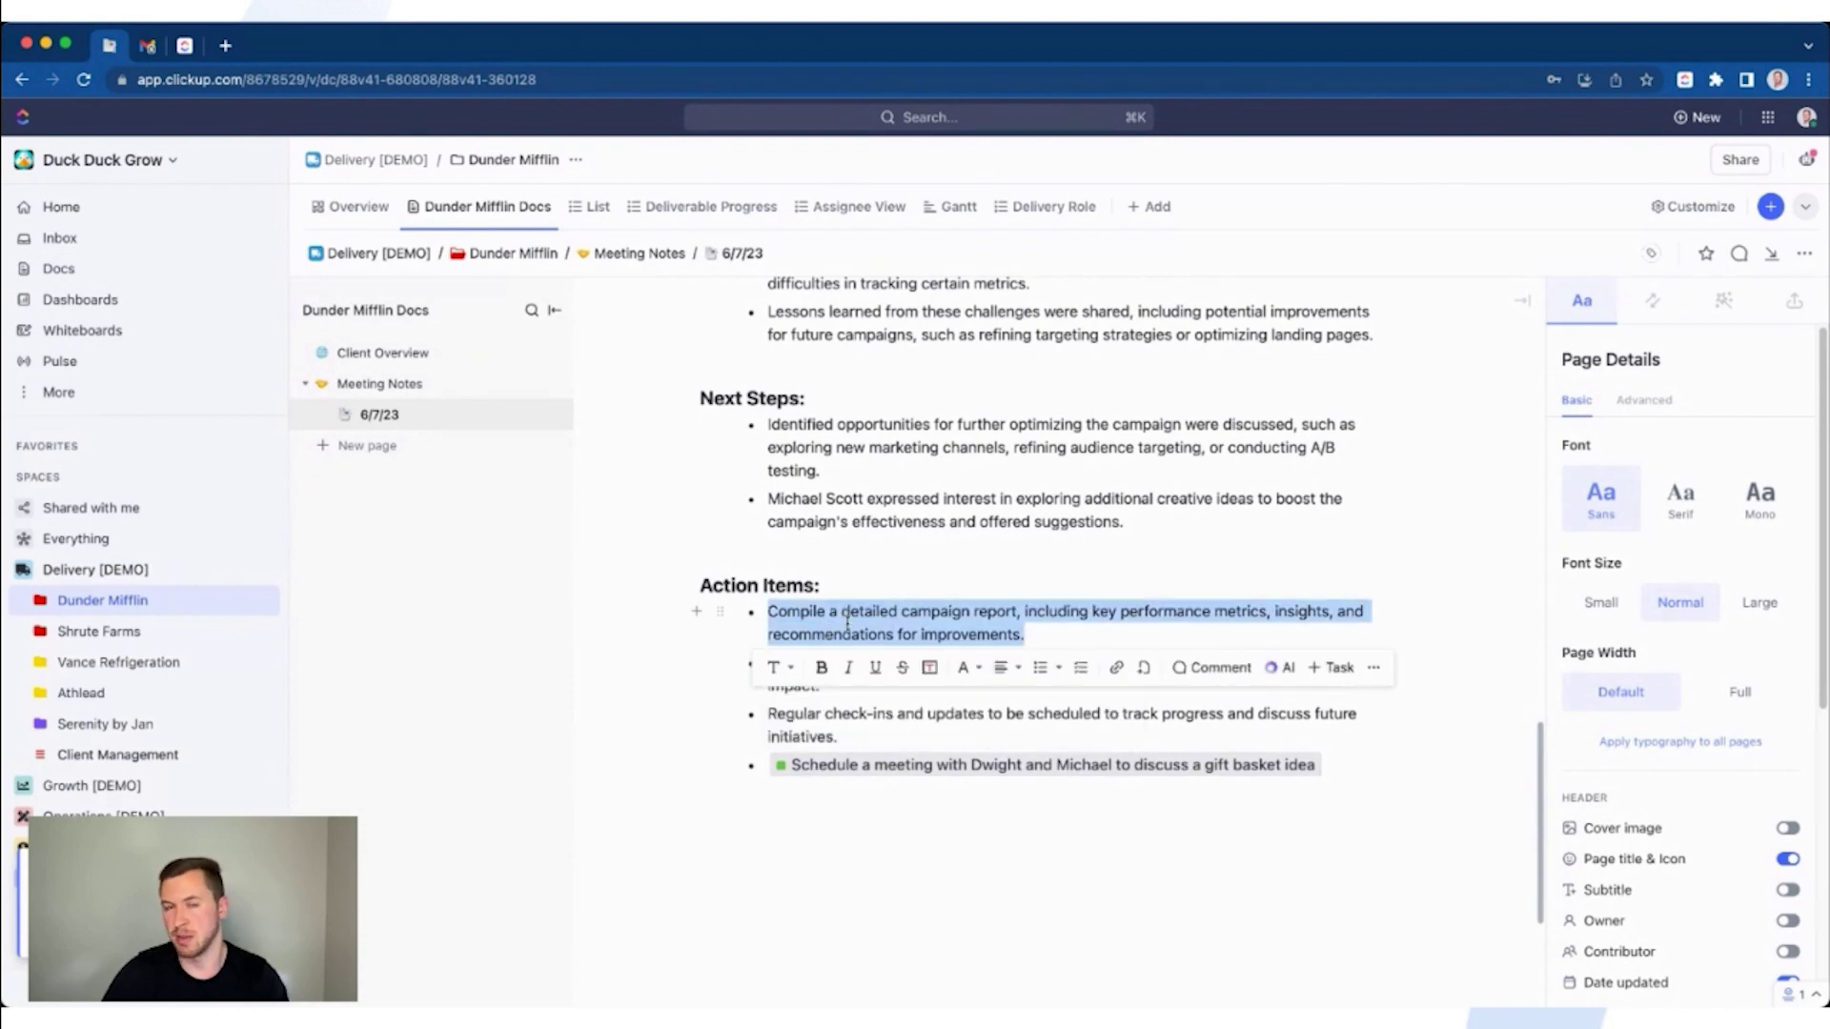
{"action": "triple_click", "coordinate": [825, 721]}
{"action": "left_click", "coordinate": [825, 721]}
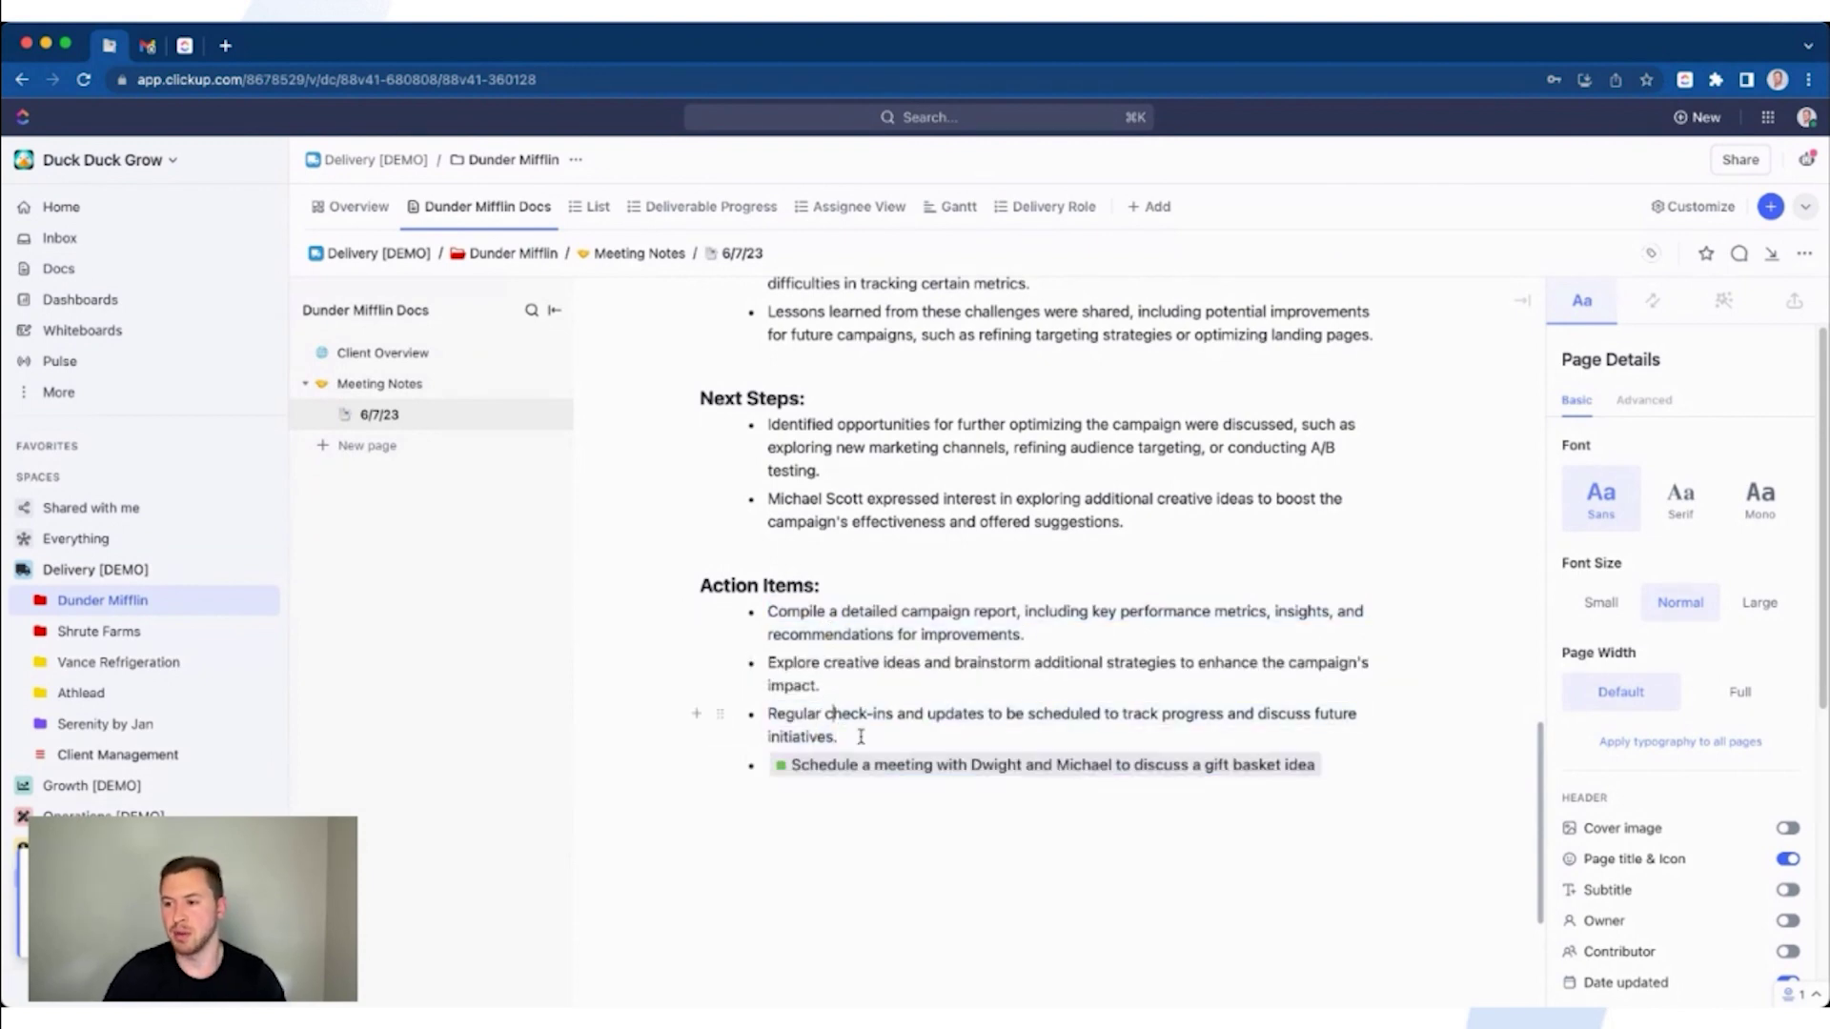
Open the gift basket meeting task from the Action Items and return to the meeting notes through its linked doc
{"action": "mouse_move", "coordinate": [853, 774]}
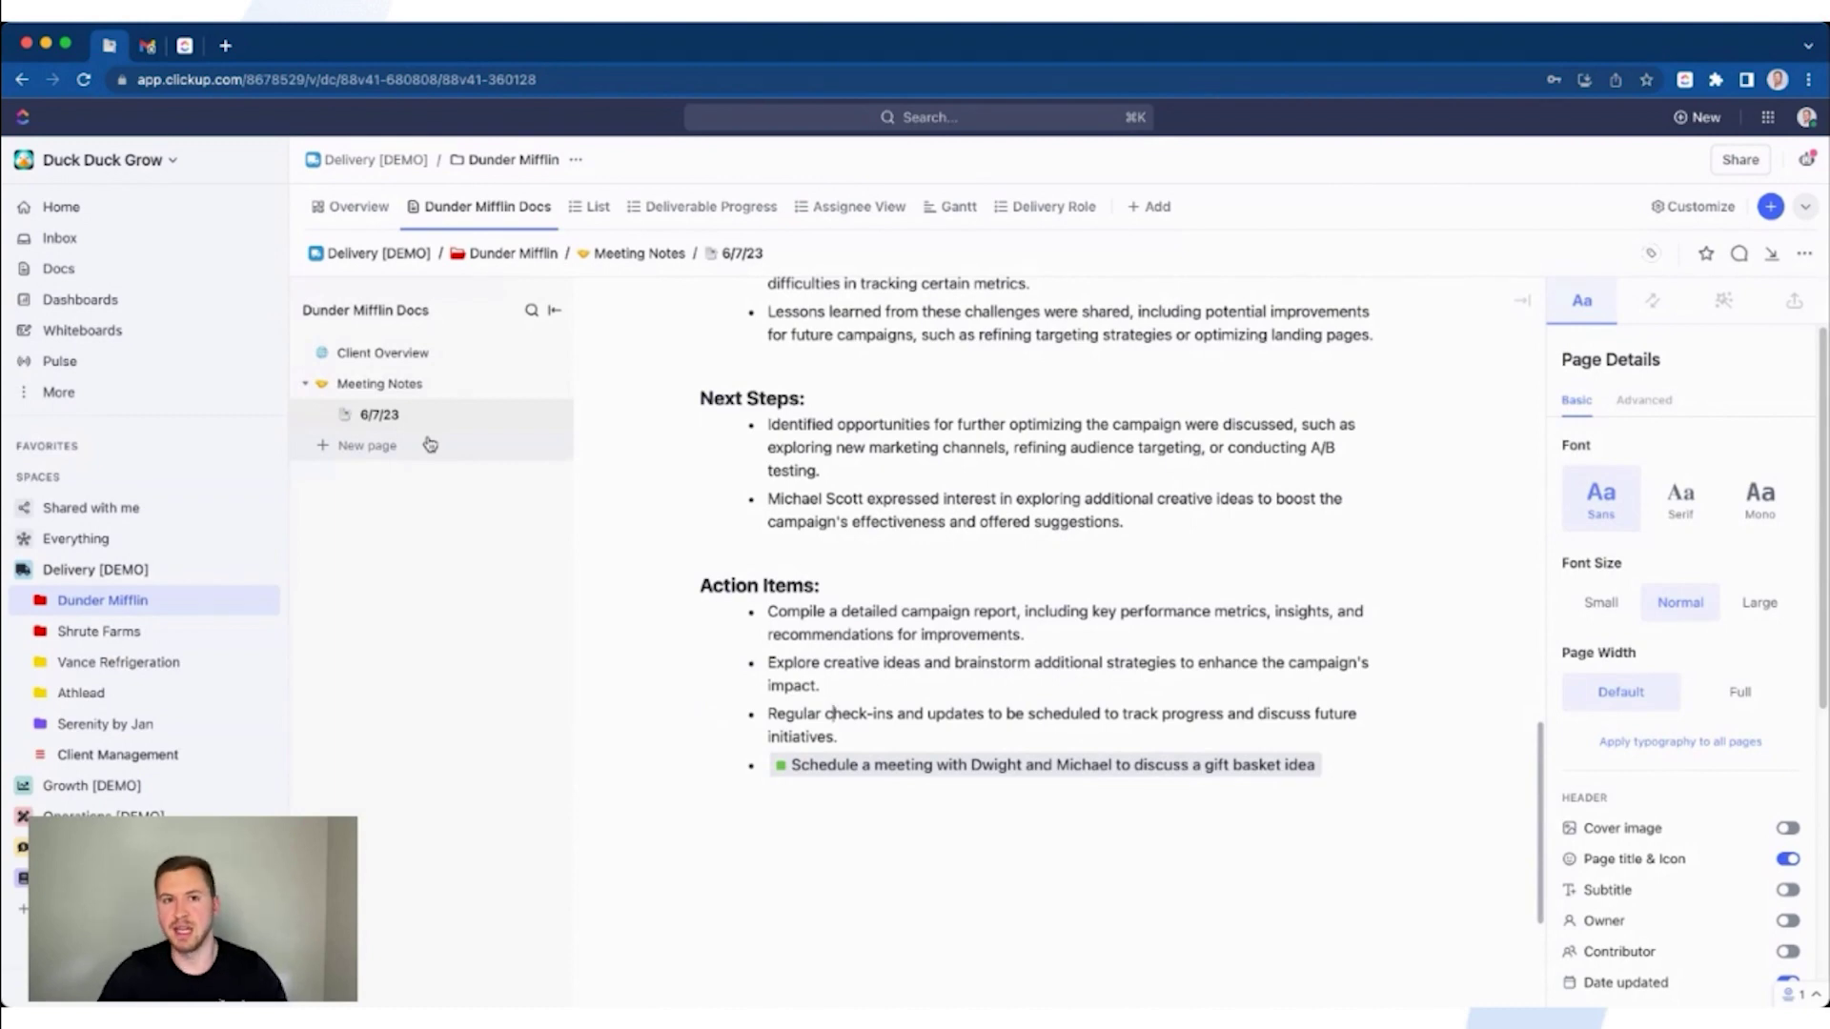
{"action": "left_click", "coordinate": [863, 768]}
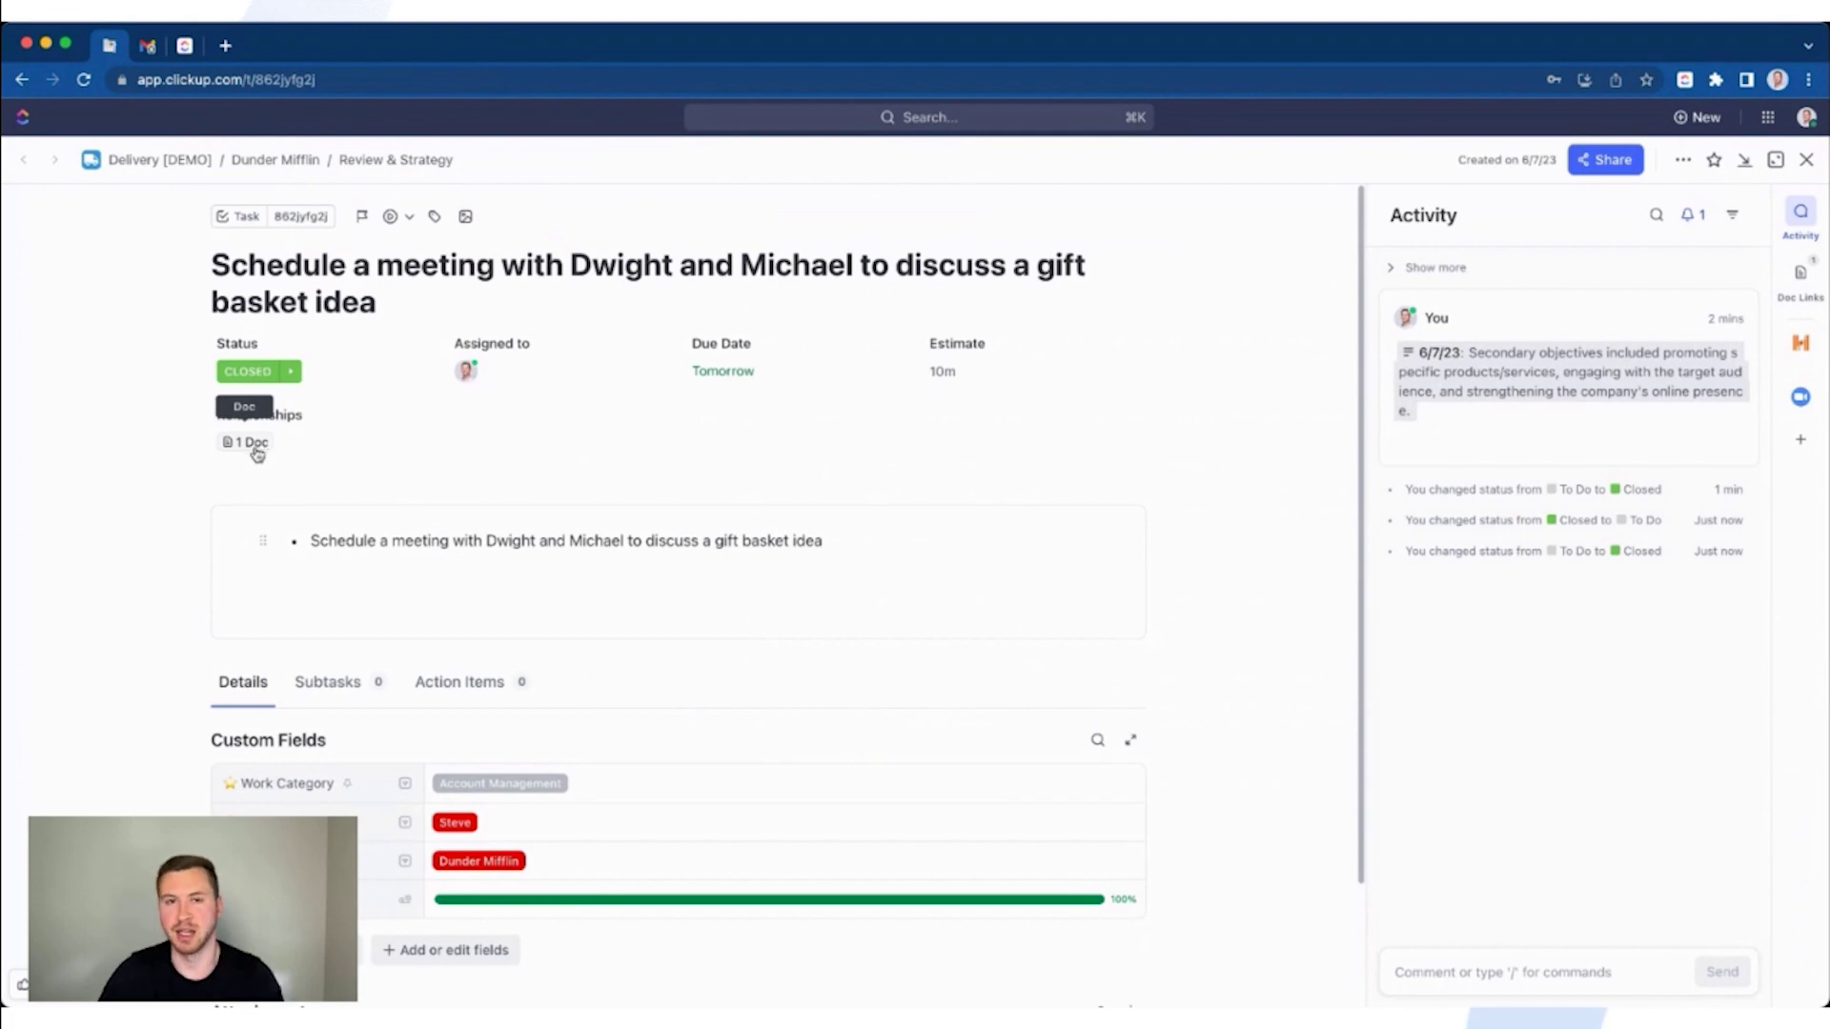
{"action": "left_click", "coordinate": [252, 450]}
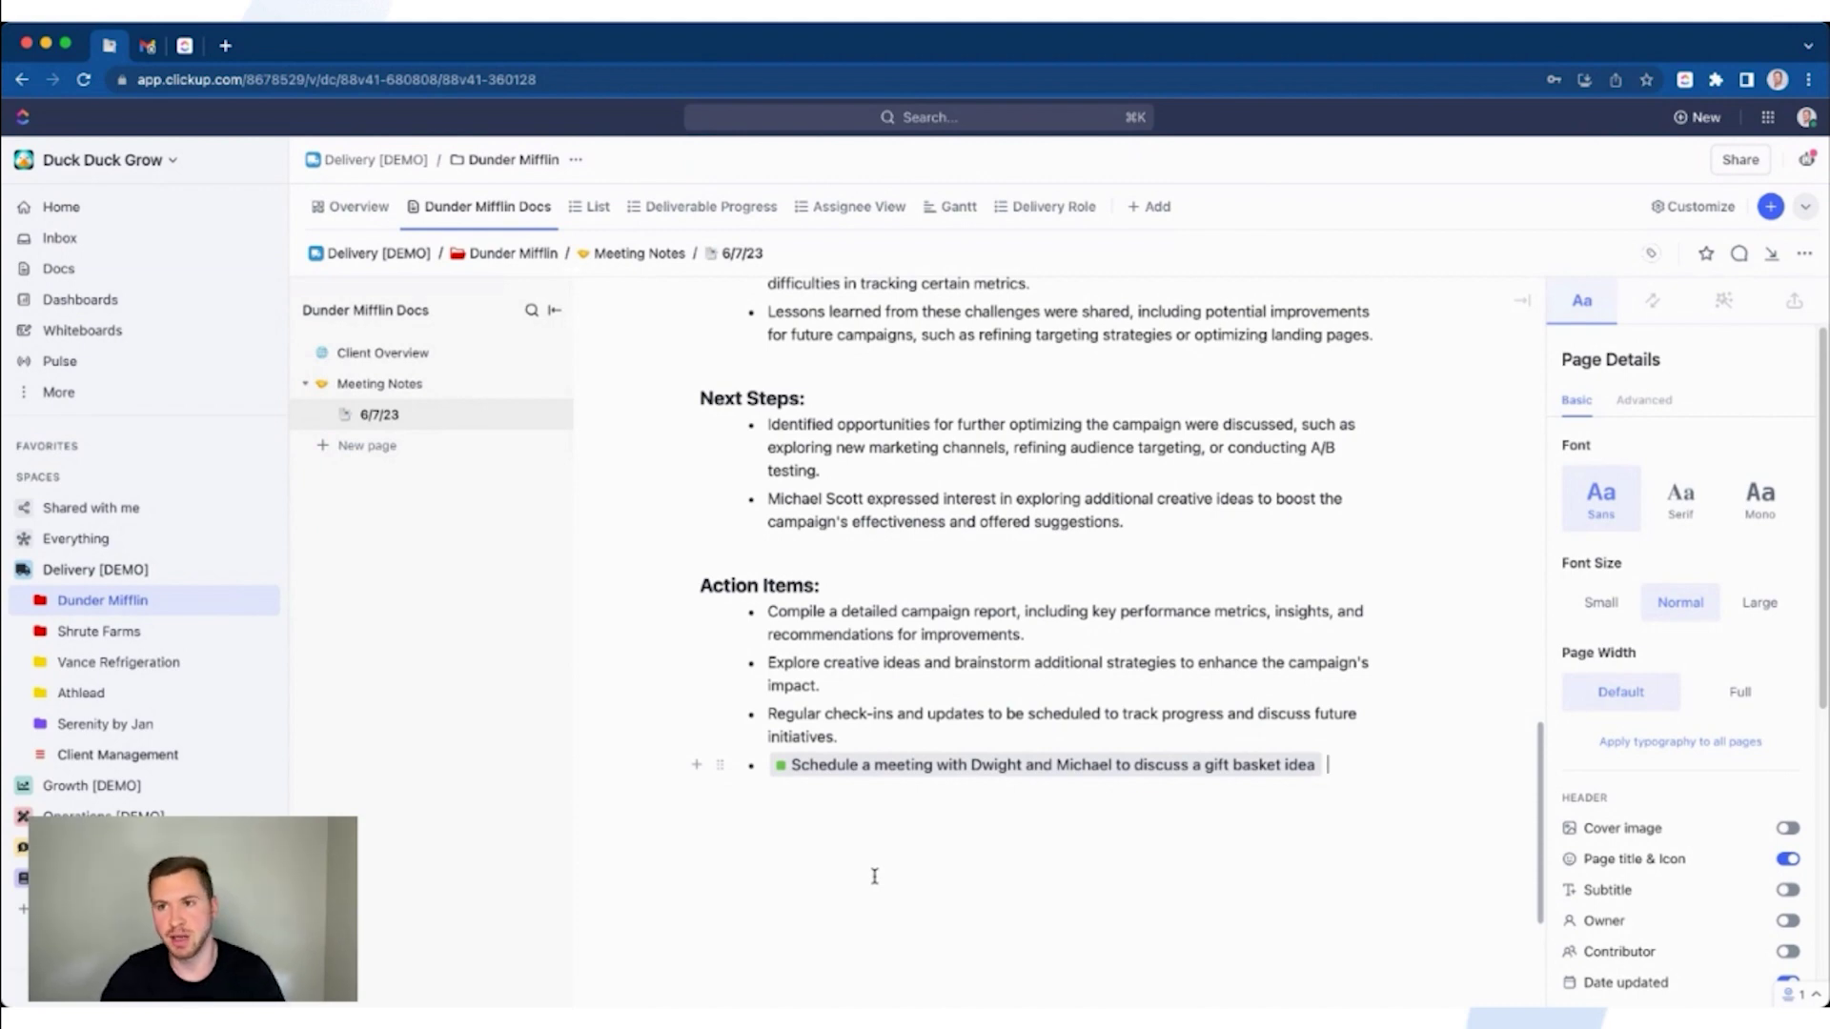
View the ClickUp Chrome Extension page, switch to Gmail and read the email "I'd like to talk to you about an idea"
{"action": "left_click", "coordinate": [186, 48]}
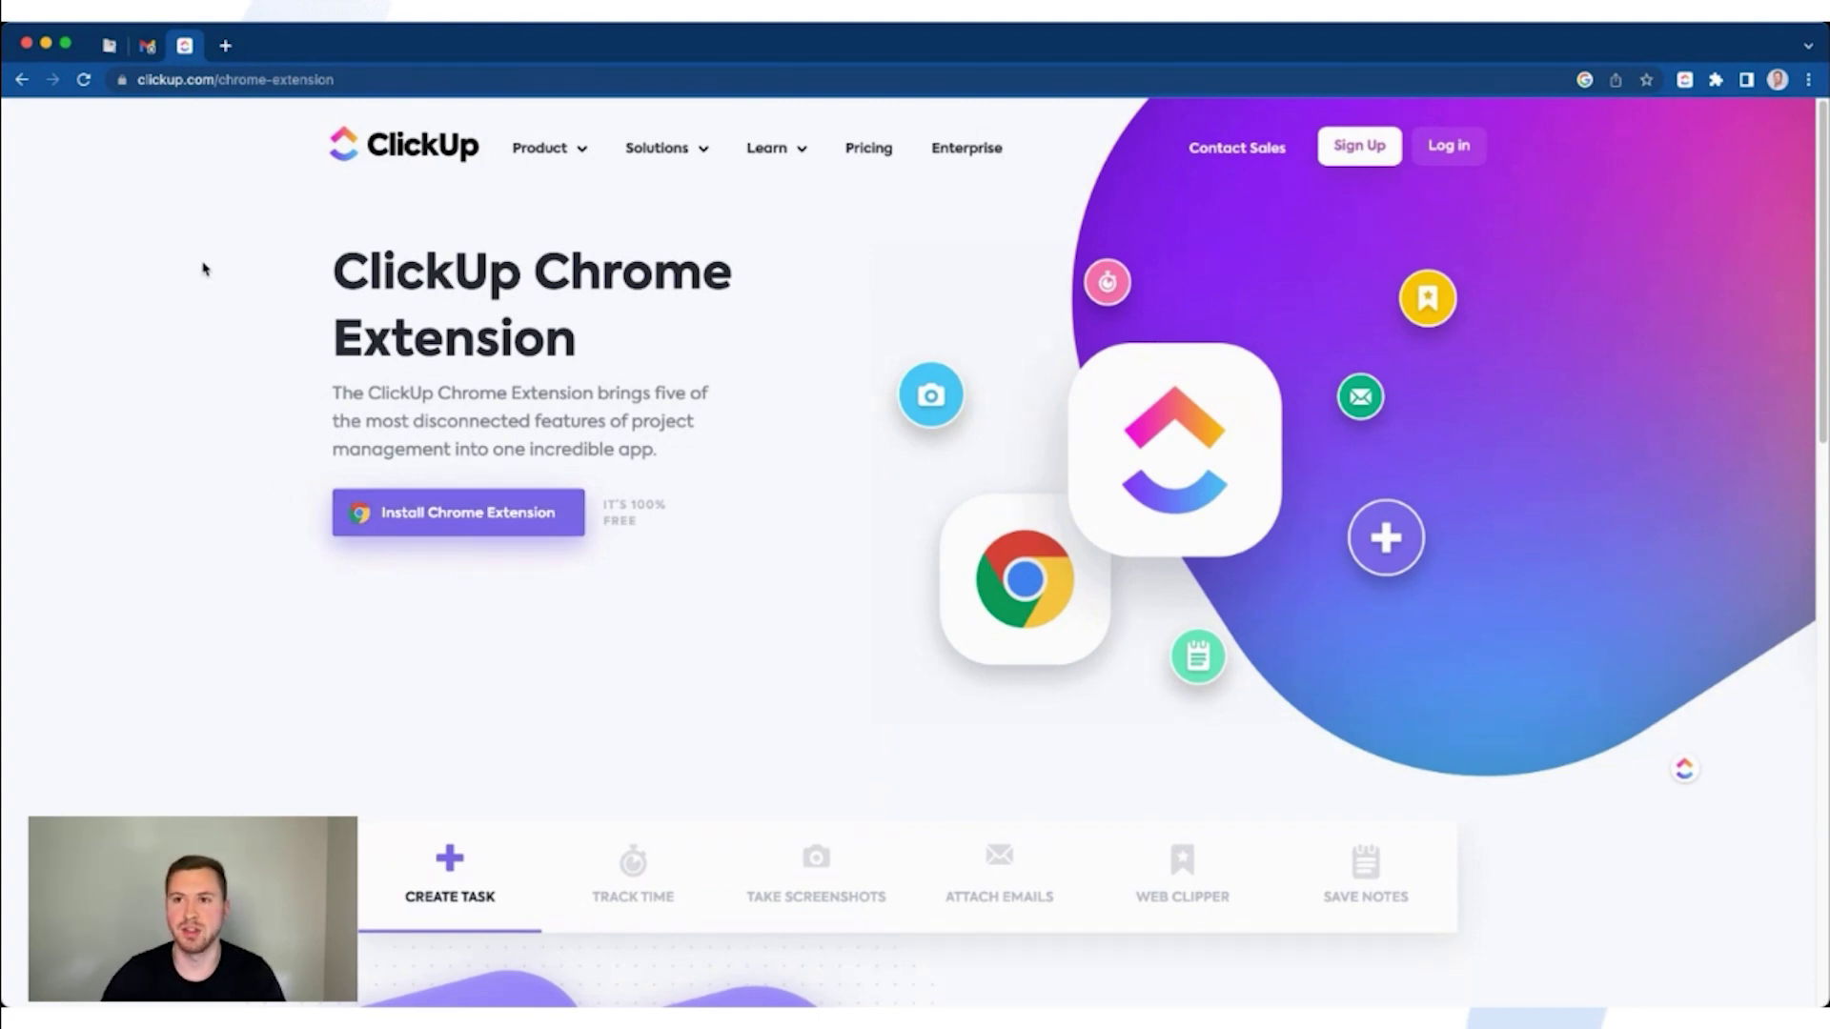
{"action": "left_click", "coordinate": [147, 46]}
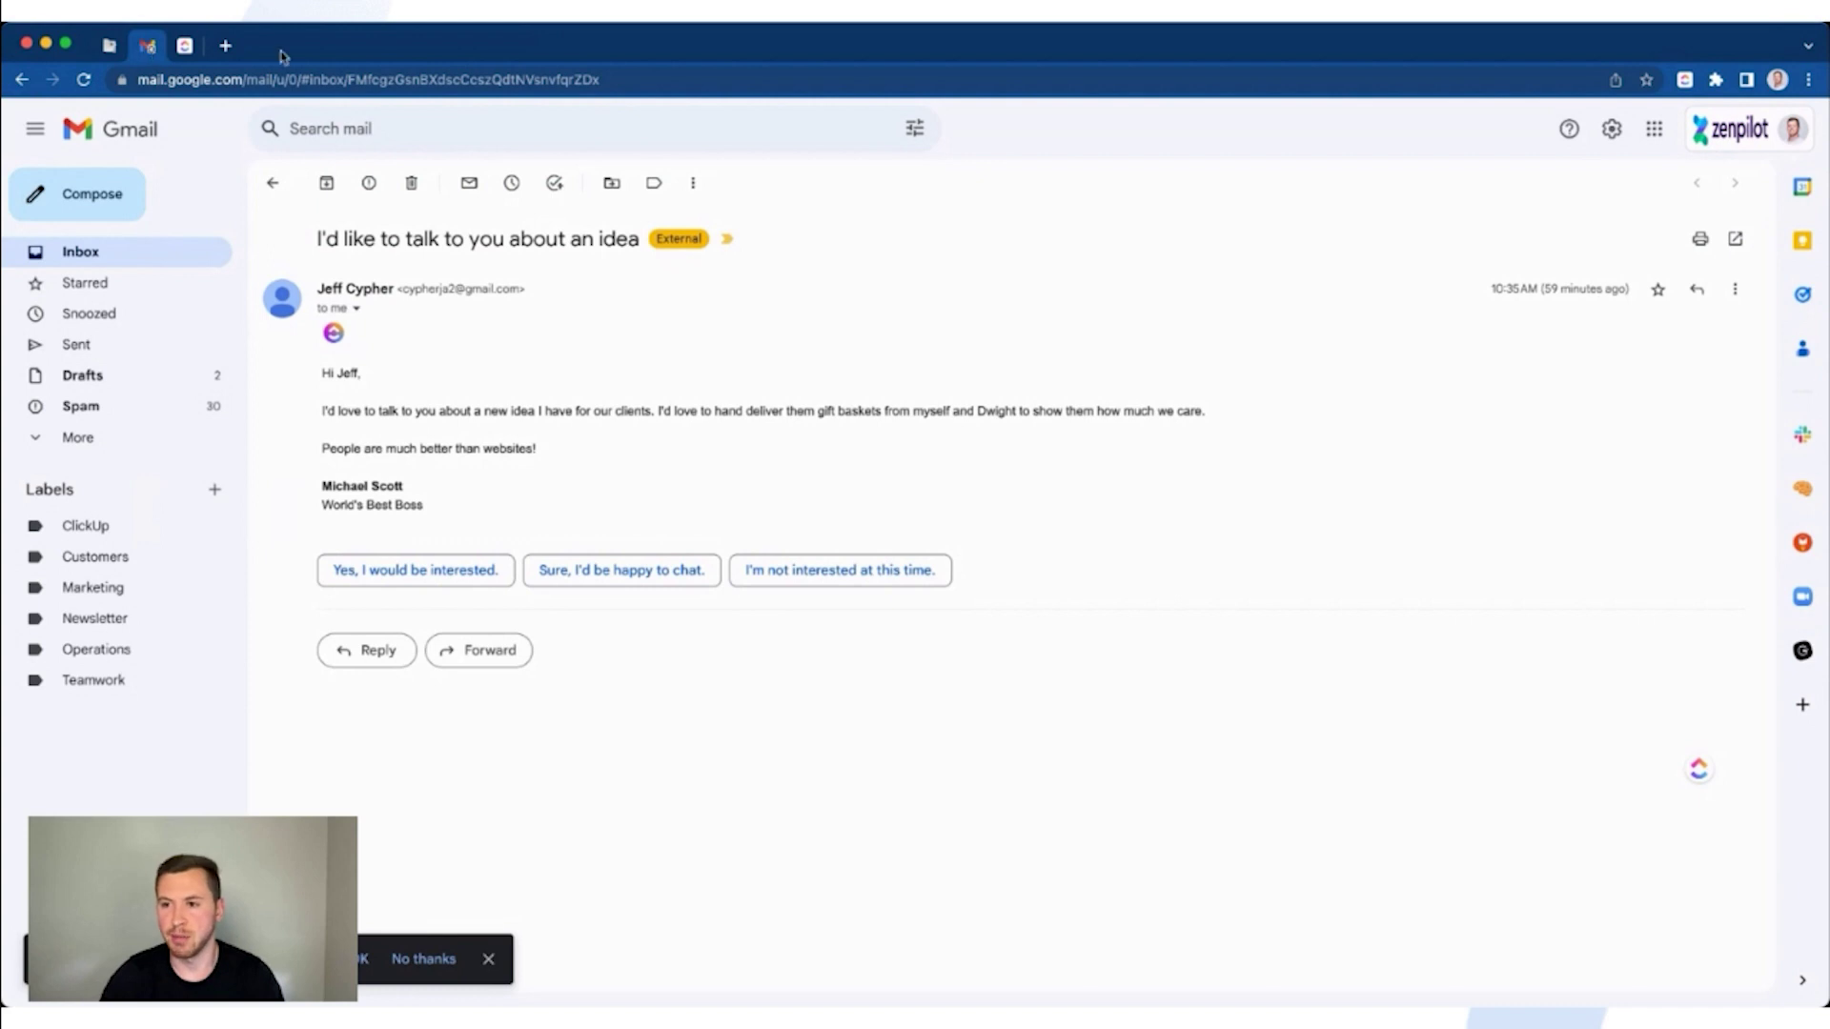
{"action": "left_click_drag", "start_coordinate": [338, 411], "coordinate": [1008, 433]}
{"action": "left_click", "coordinate": [1004, 436]}
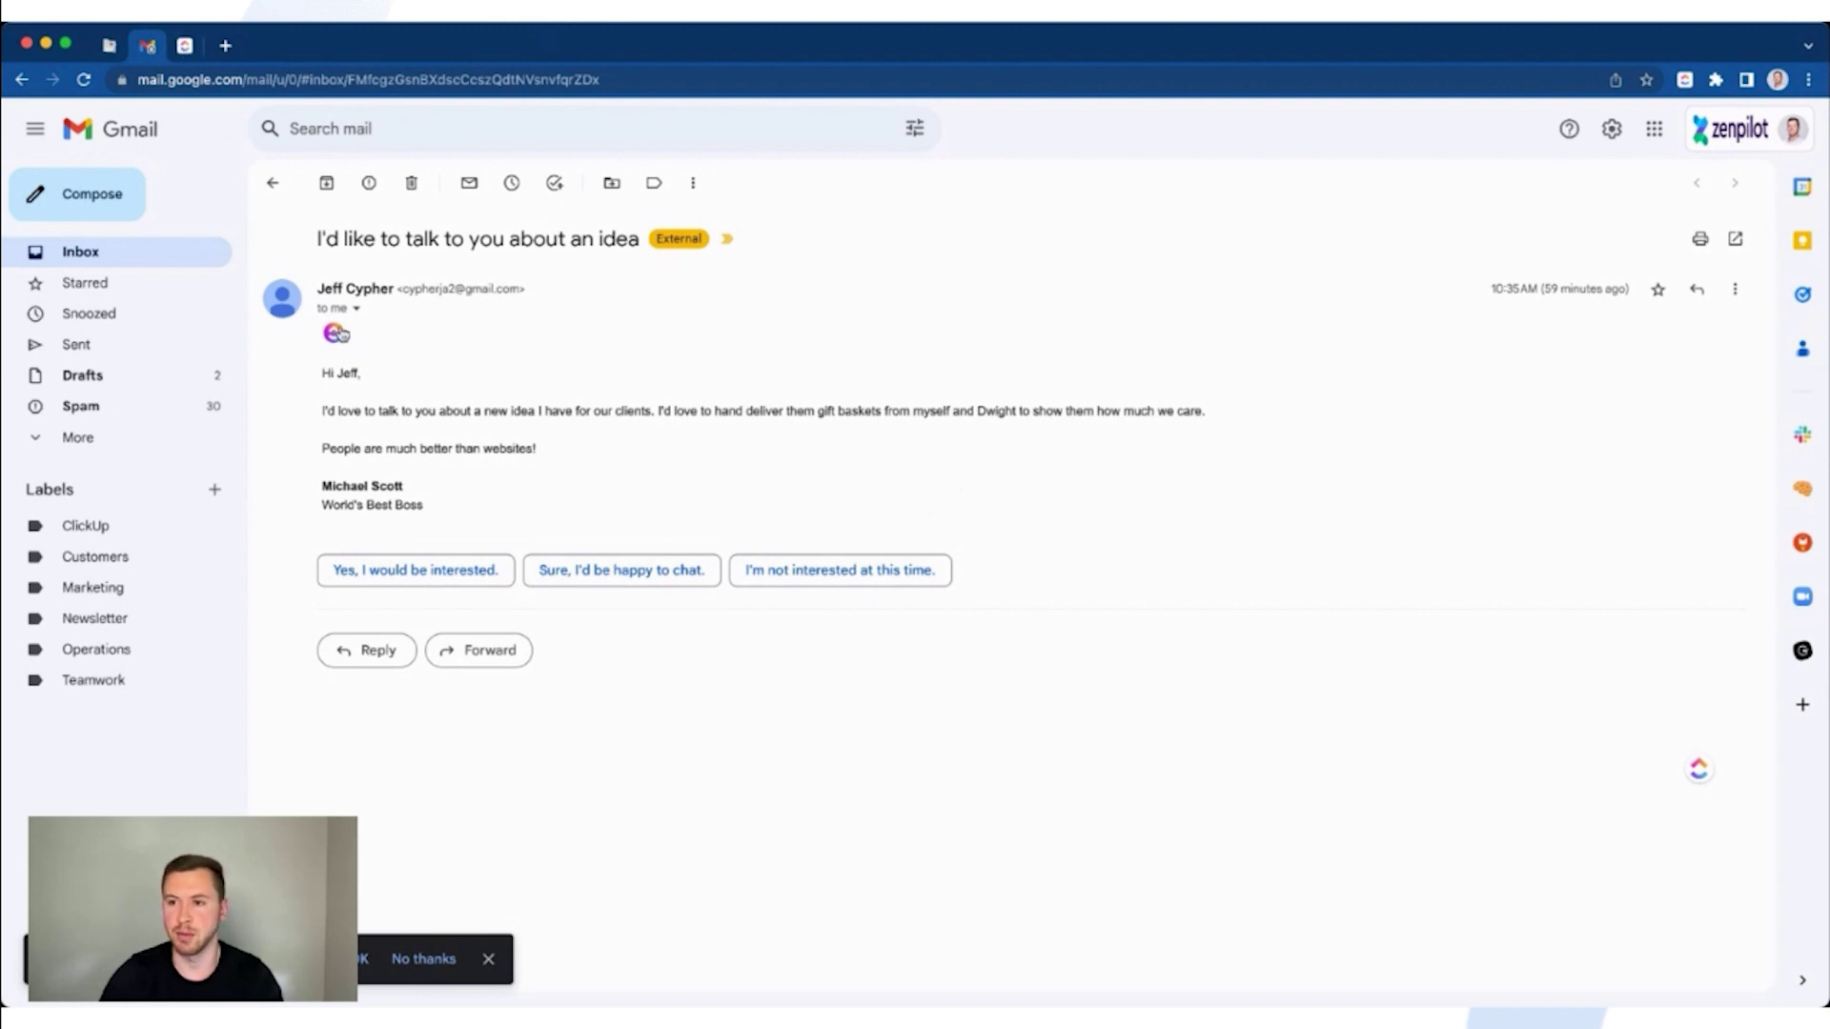
Start a new ClickUp task from the open email, with the Review & Strategy list in Dunder Mifflin as its destination
{"action": "mouse_move", "coordinate": [1698, 768]}
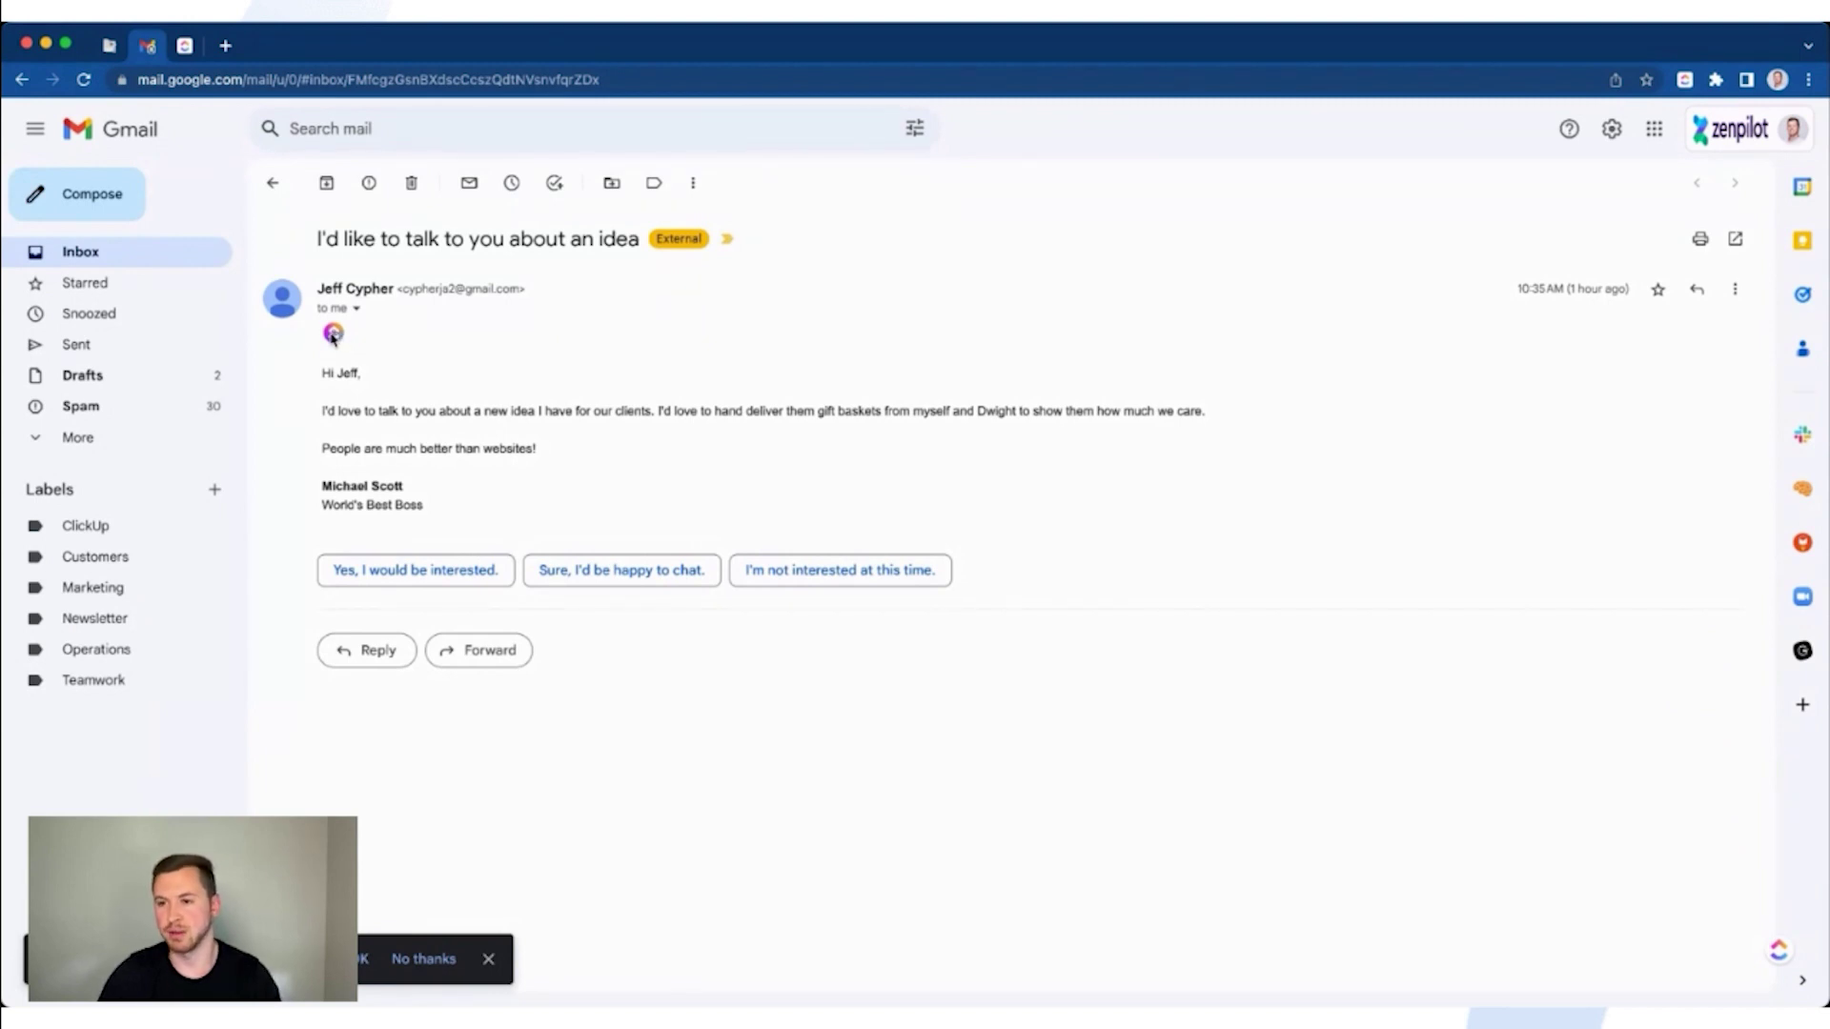
{"action": "left_click", "coordinate": [334, 334]}
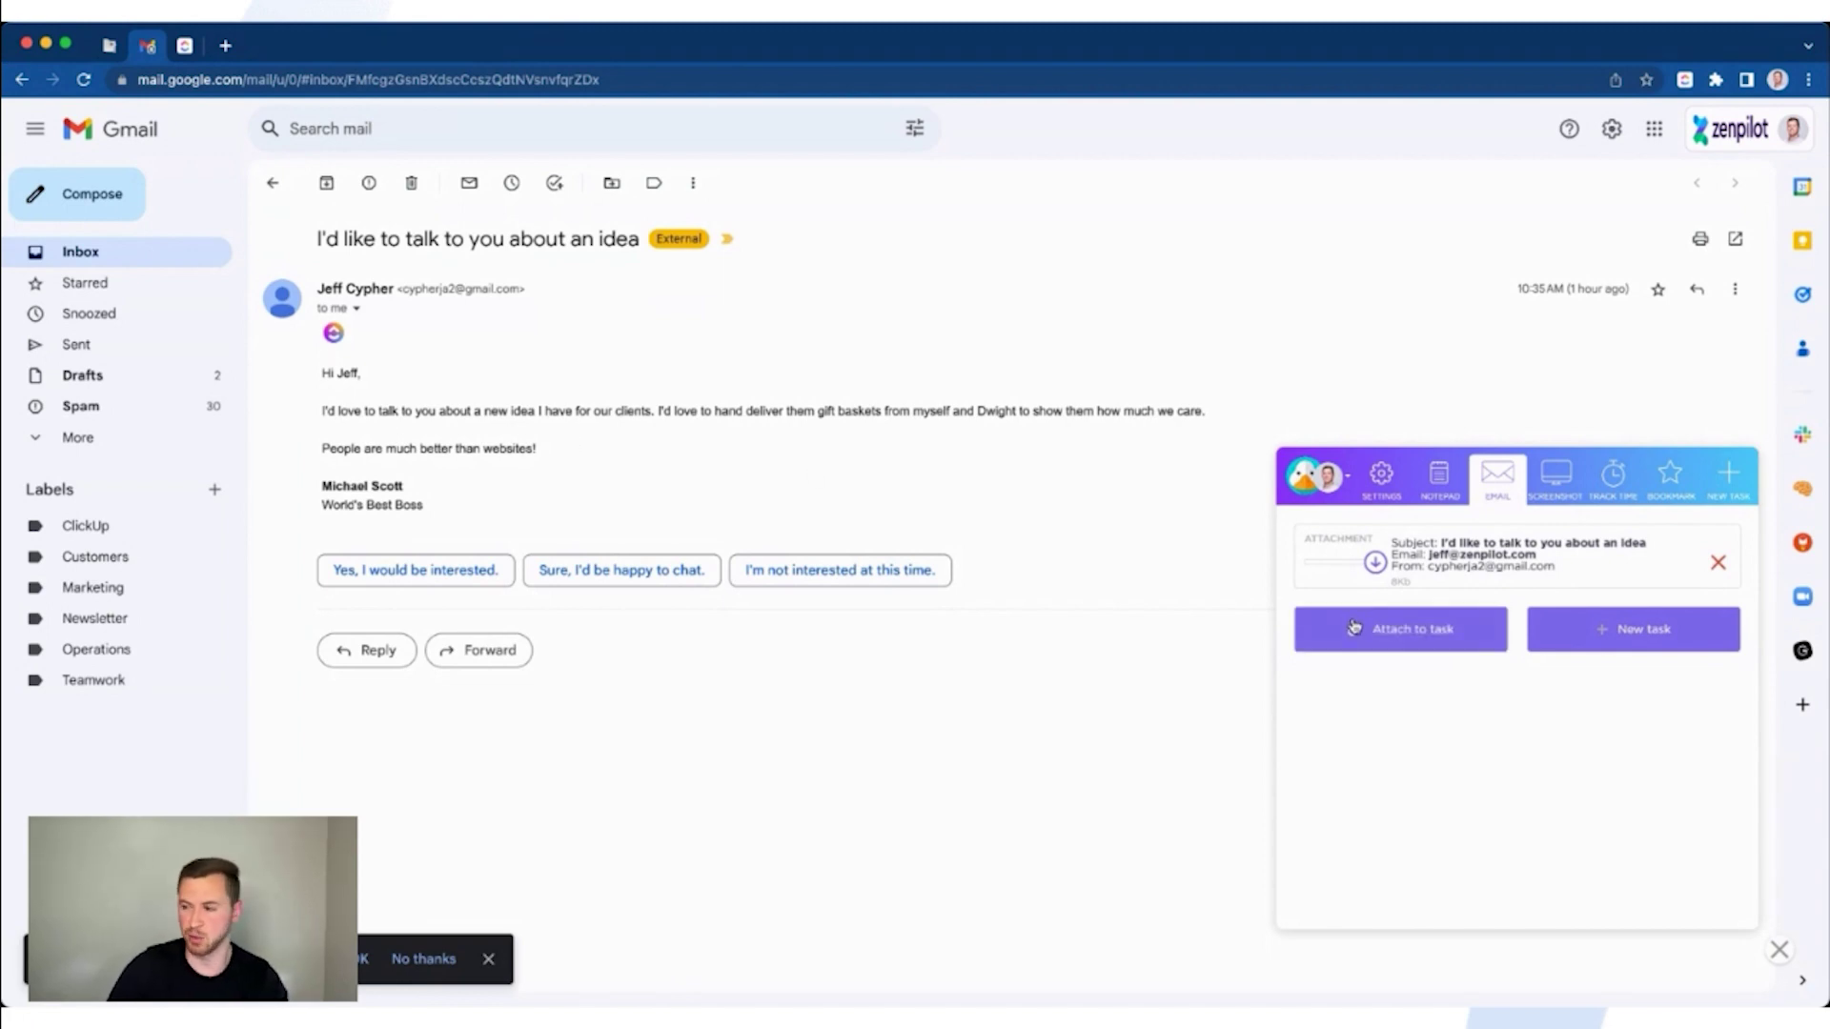
{"action": "left_click", "coordinate": [1640, 641]}
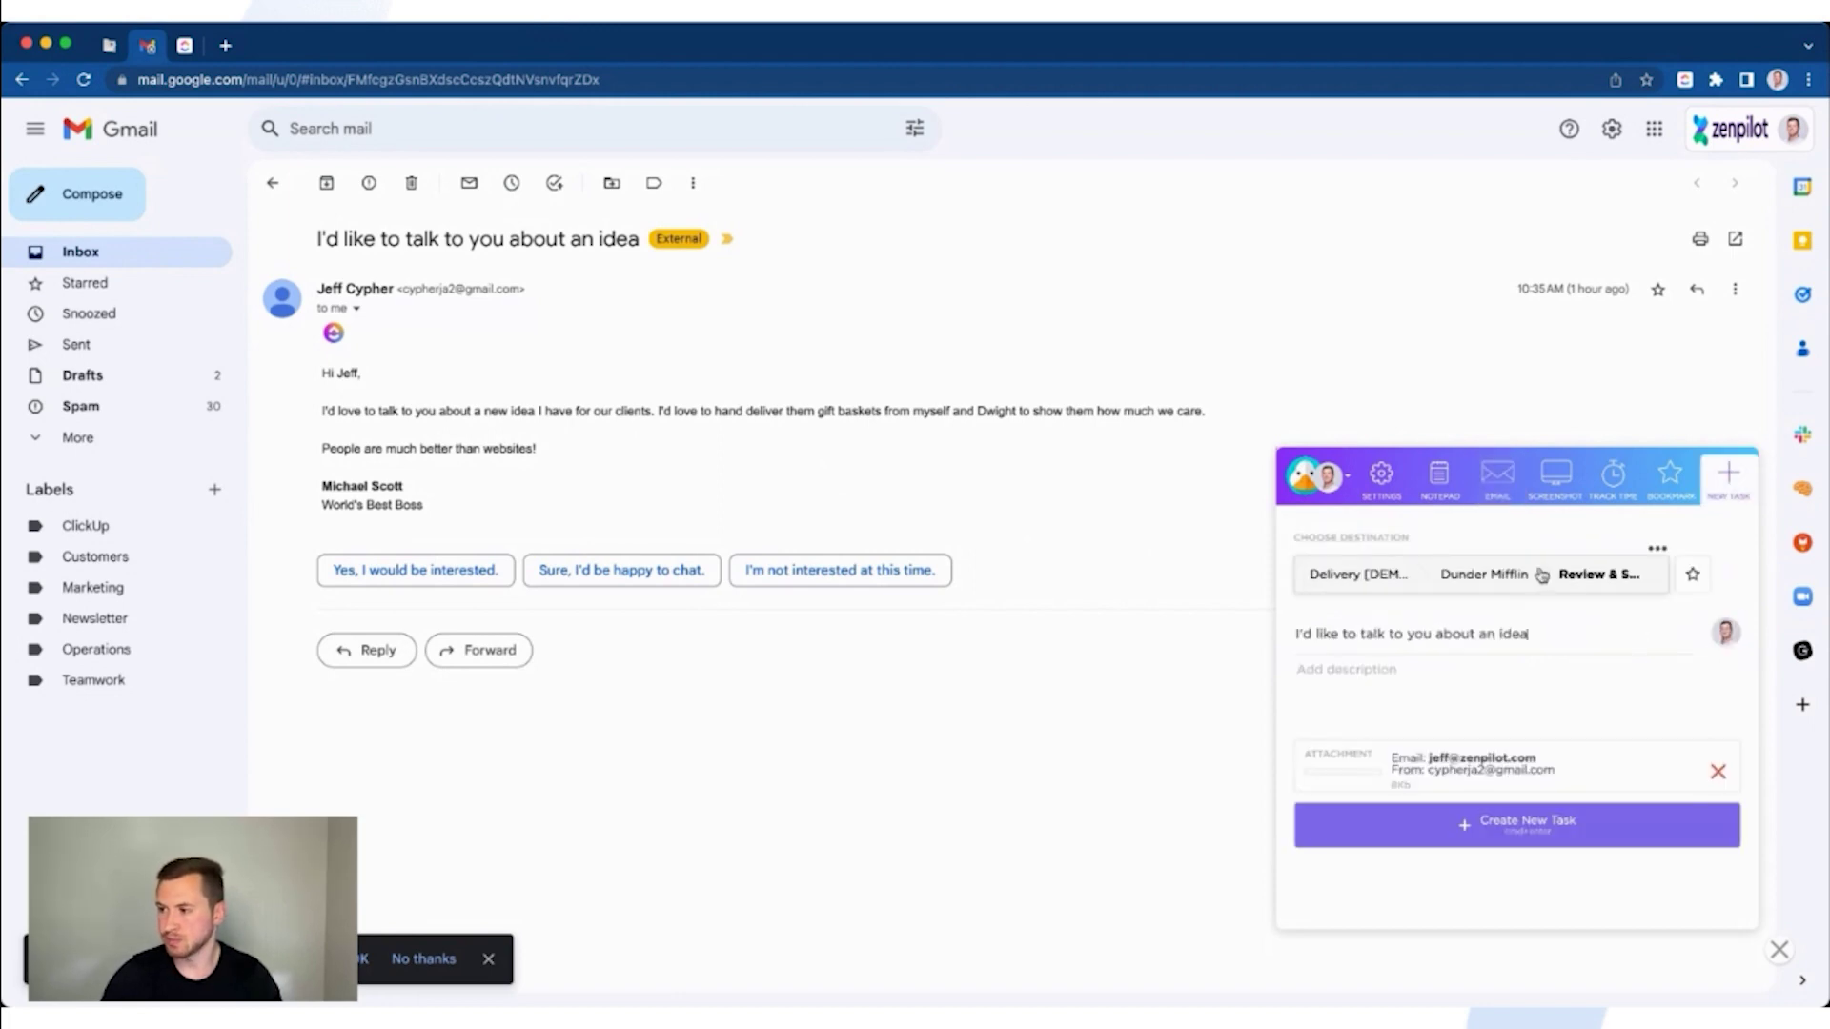
{"action": "left_click", "coordinate": [1369, 583]}
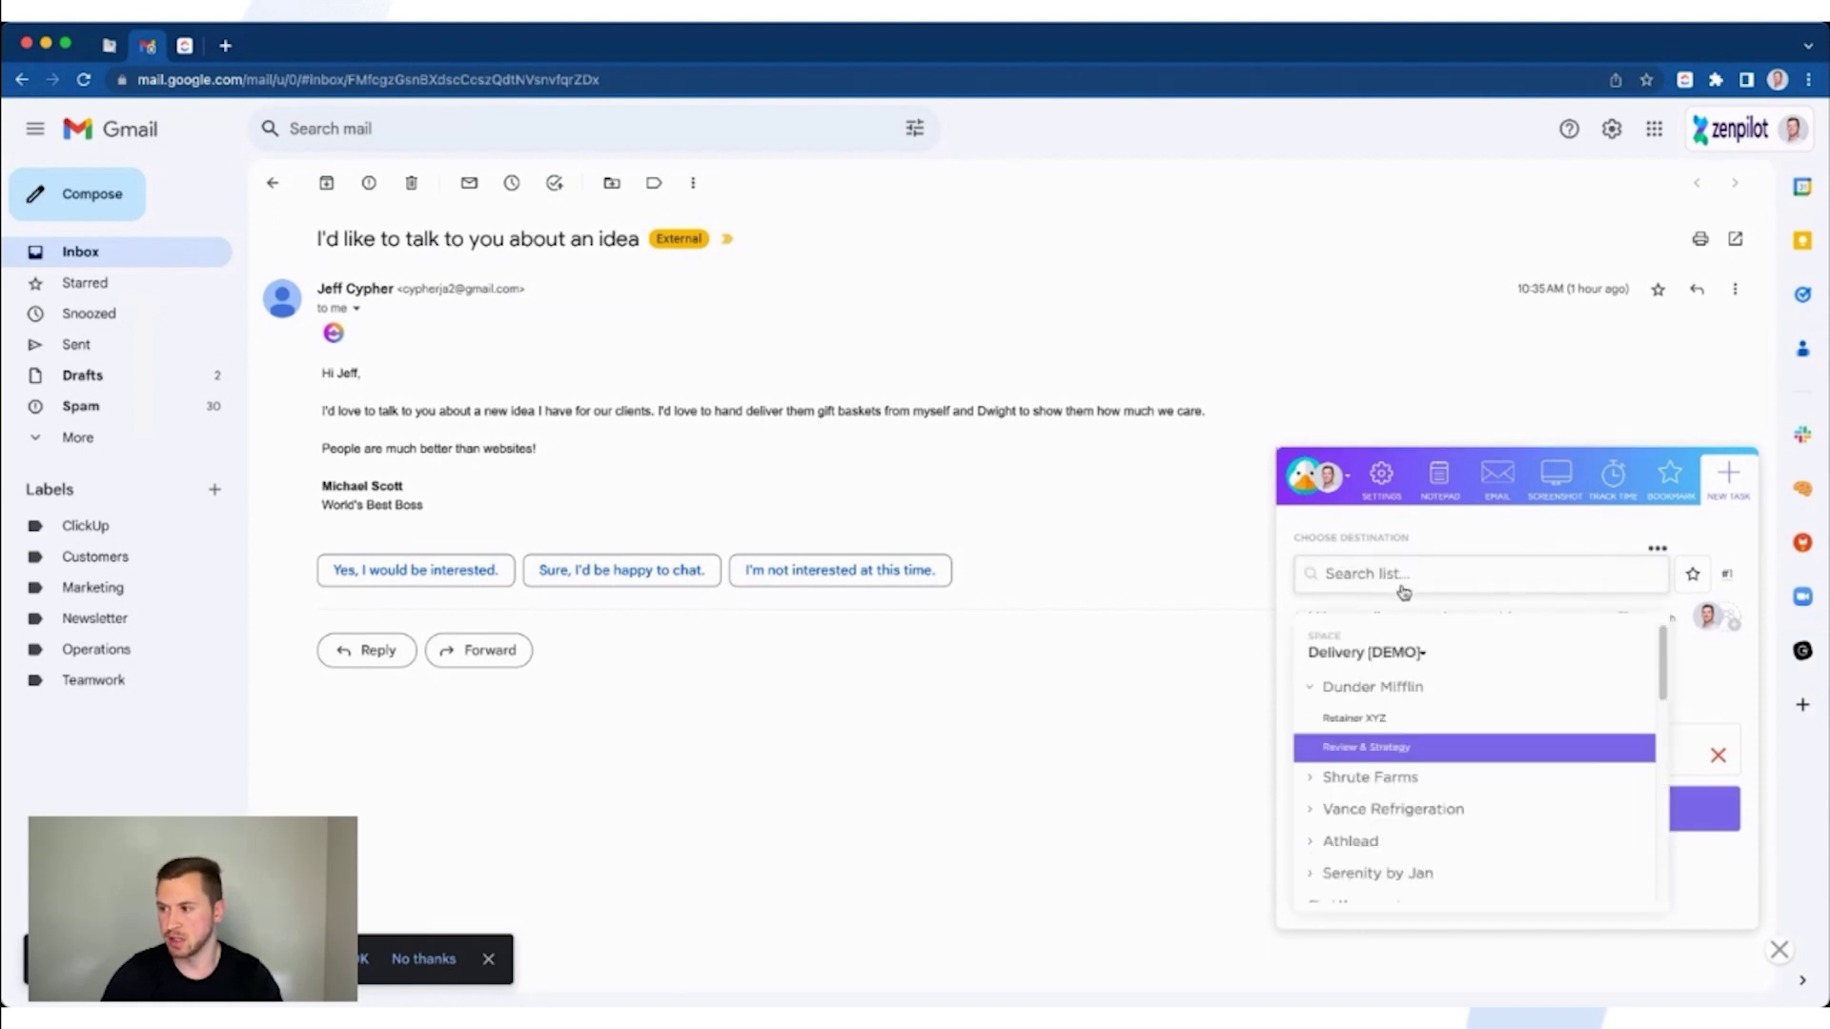
{"action": "left_click", "coordinate": [1393, 750]}
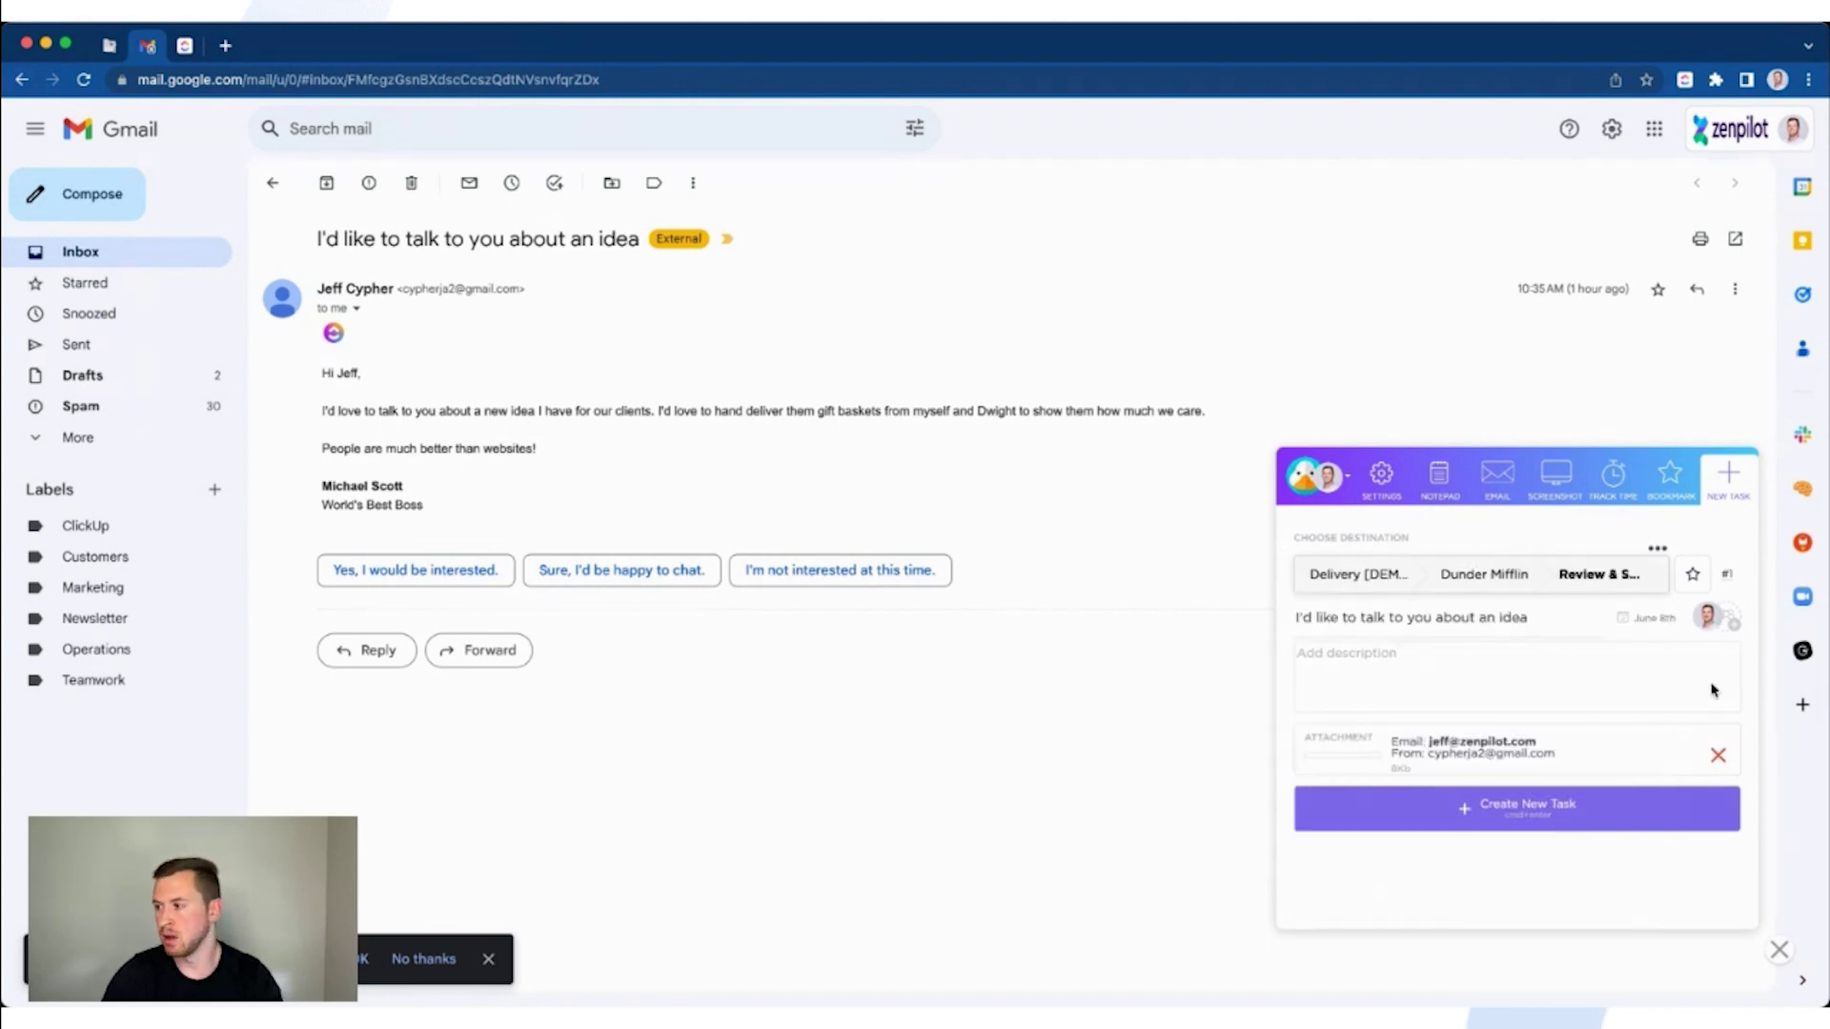
Replace the new task's title with "Schedule a meeting with" followed by the first names of the two contacts in the email
{"action": "triple_click", "coordinate": [1319, 620]}
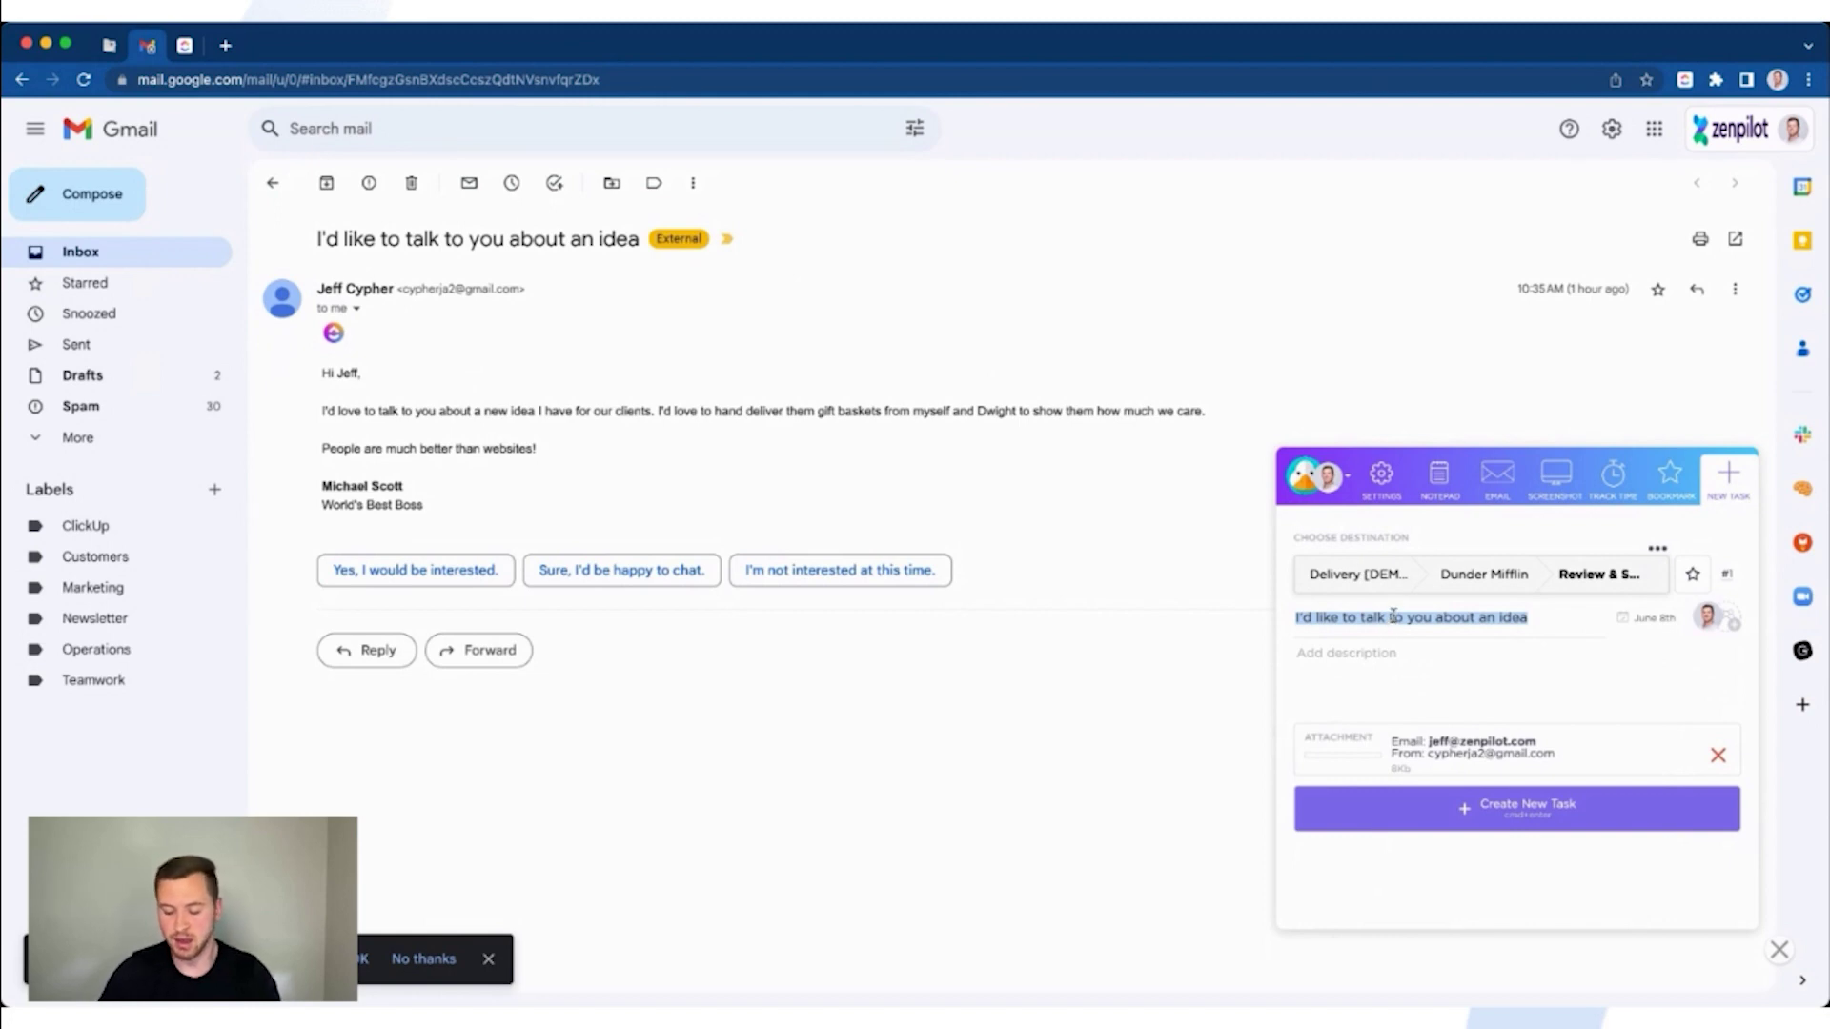
{"action": "type", "text": "Sq"}
{"action": "type", "text": "hedule a meeting "}
{"action": "type", "text": "with Michael and Dwig"}
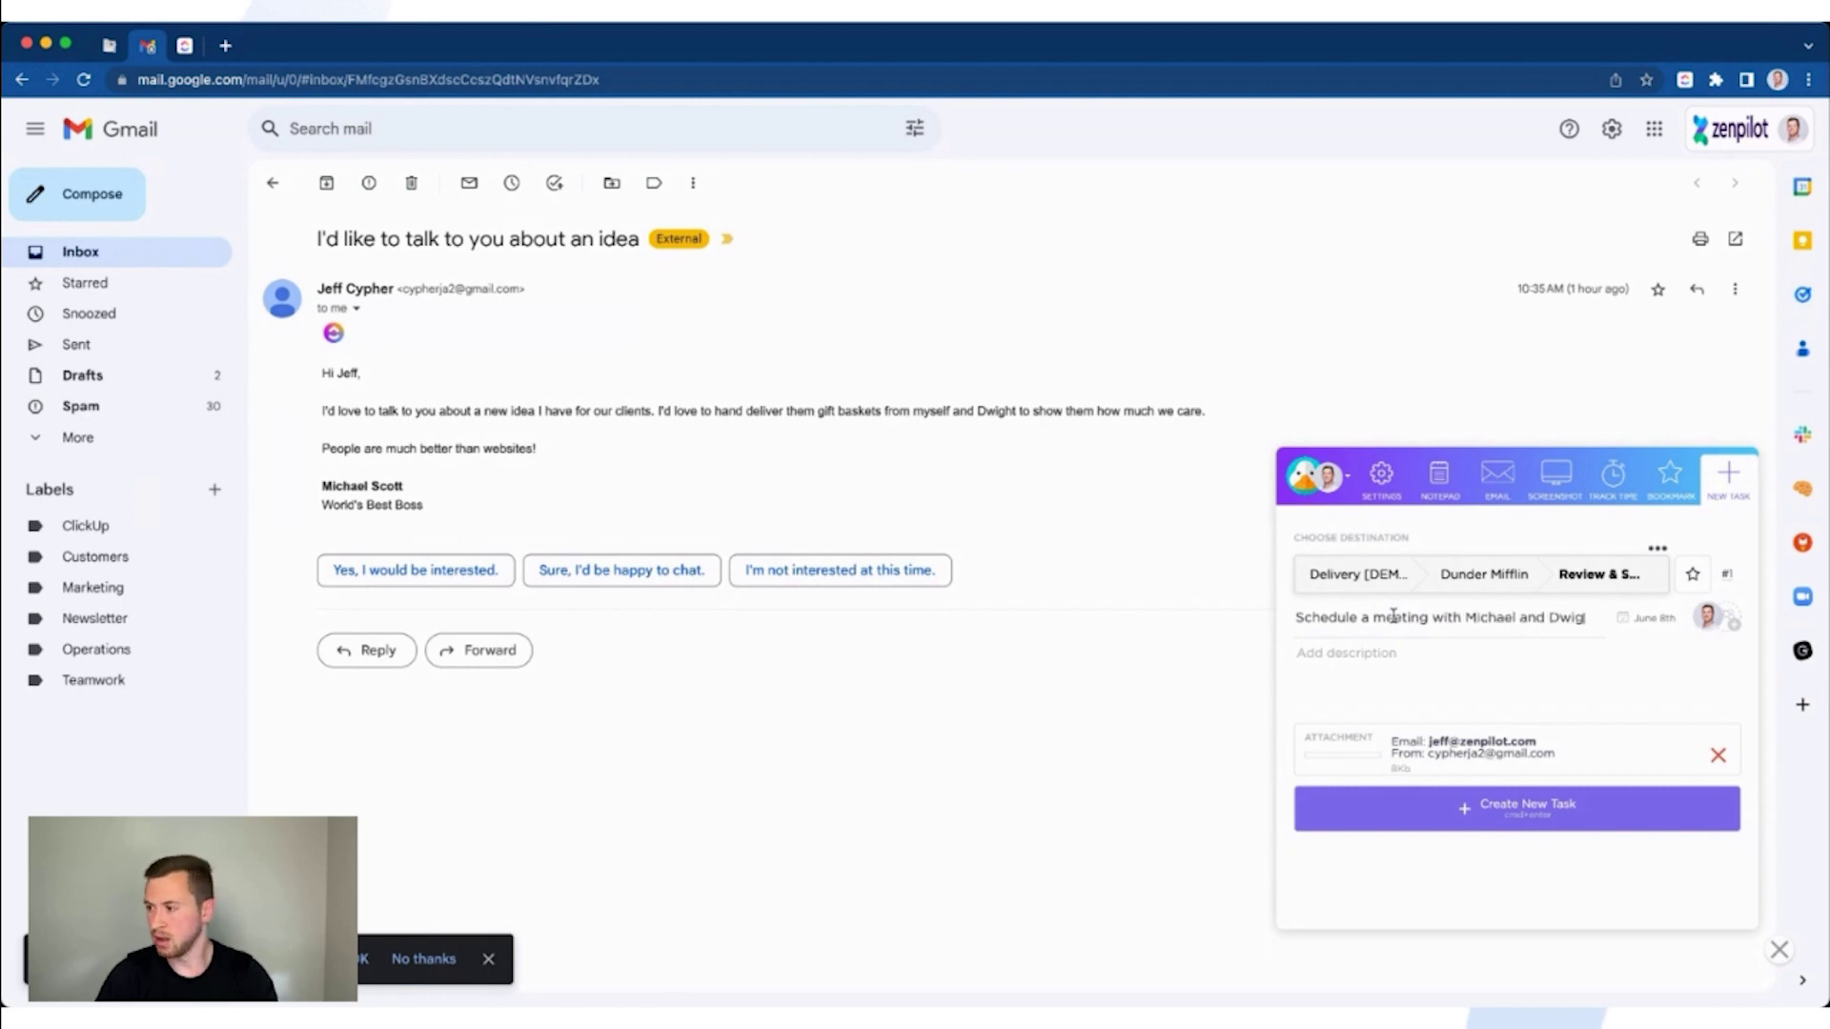
{"action": "type", "text": "ht"}
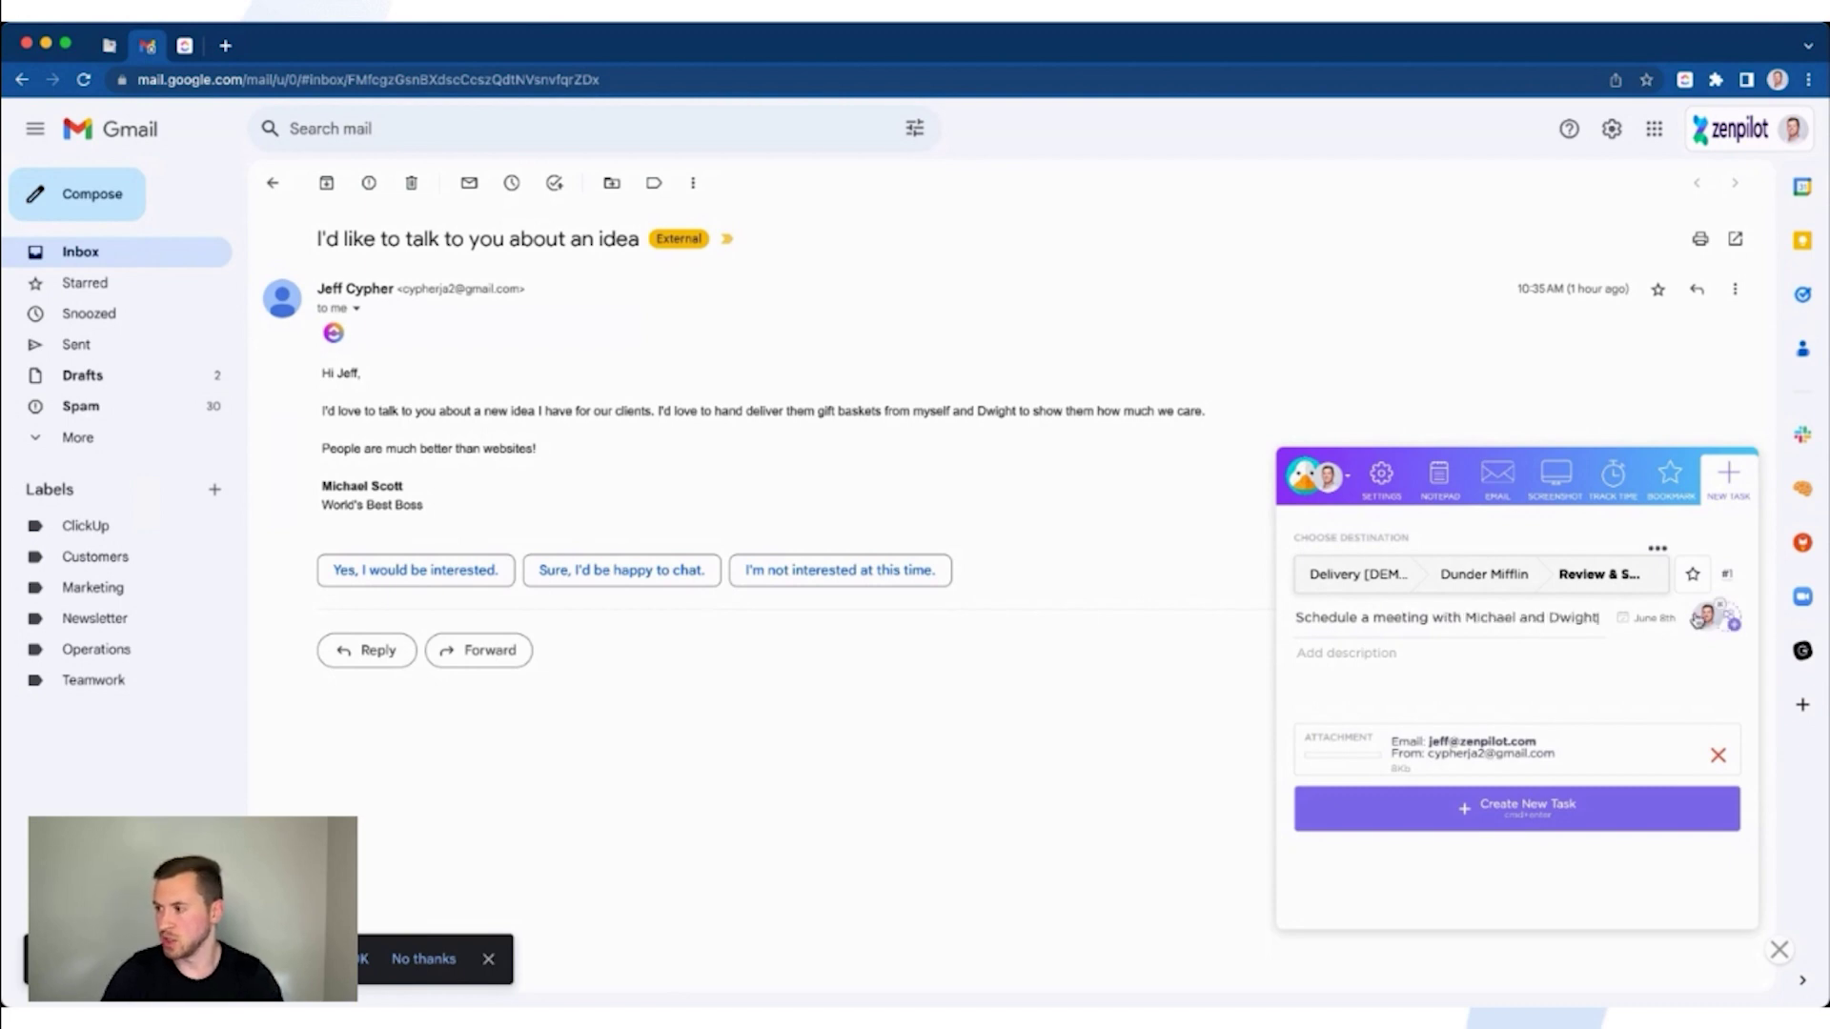
Check the due date and description options, and create the new task with the email attached
{"action": "left_click", "coordinate": [1650, 623]}
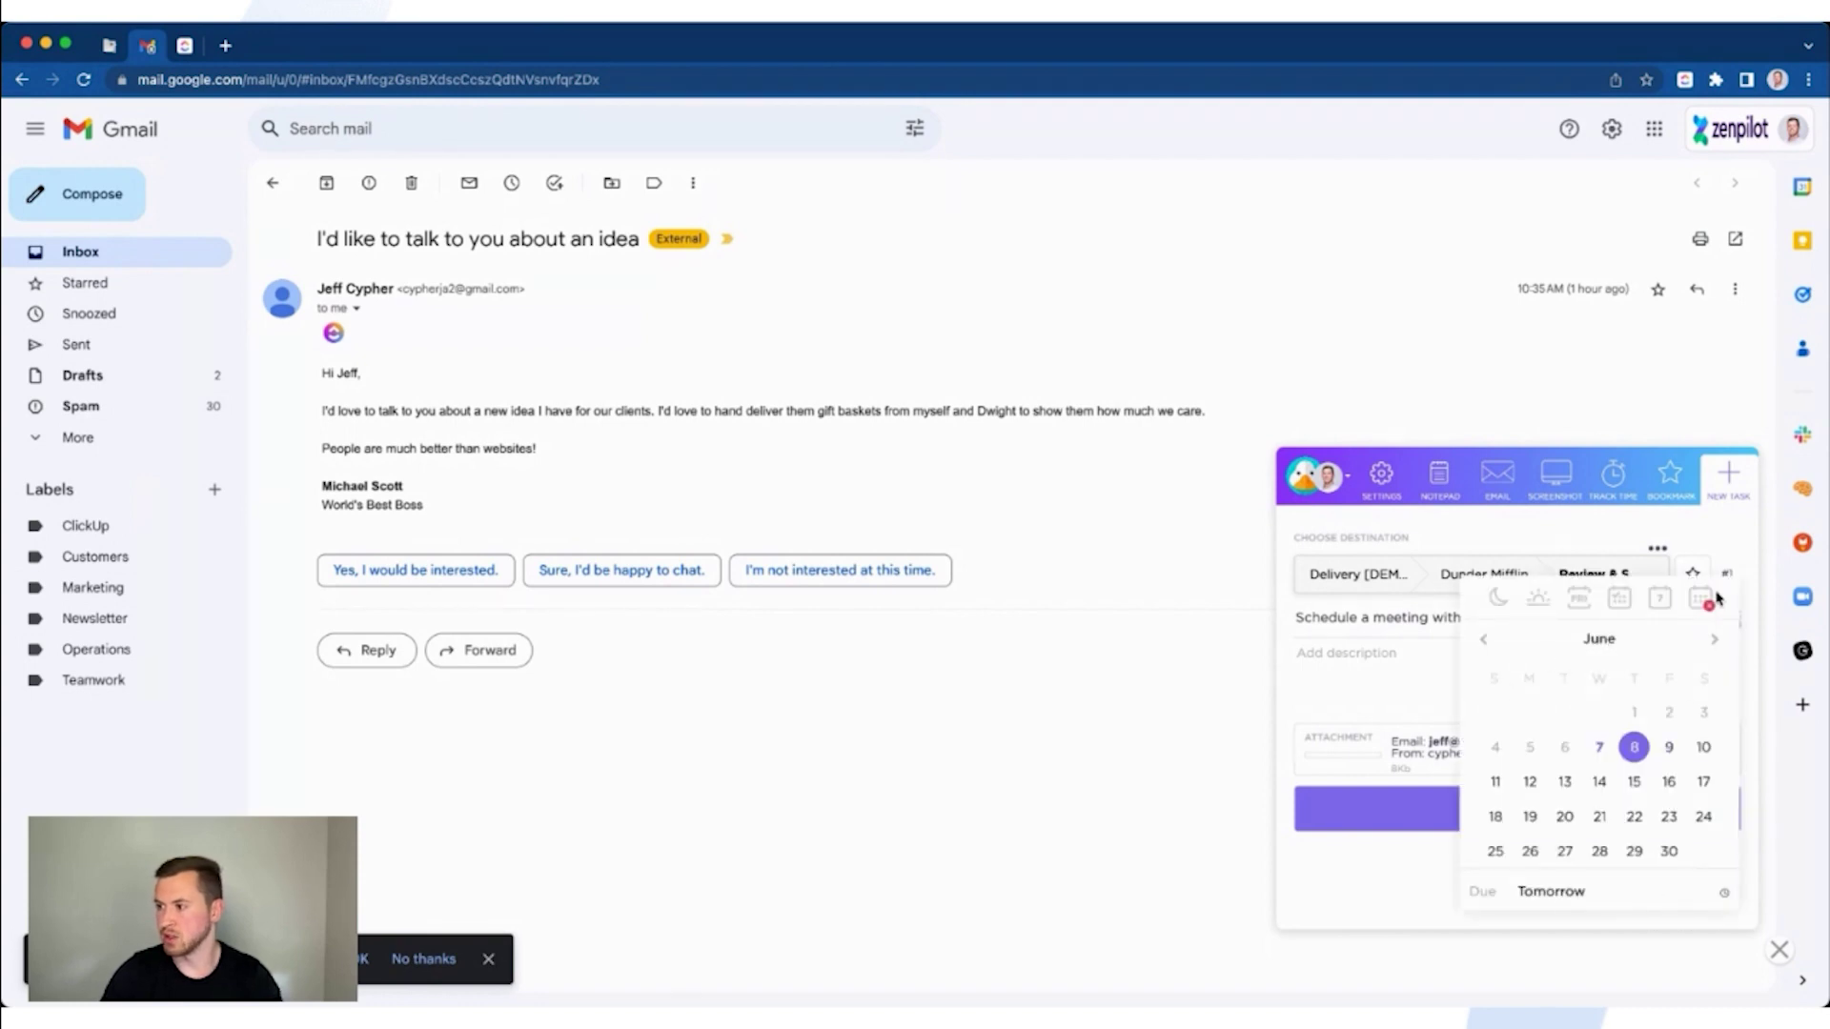
{"action": "left_click", "coordinate": [1425, 675]}
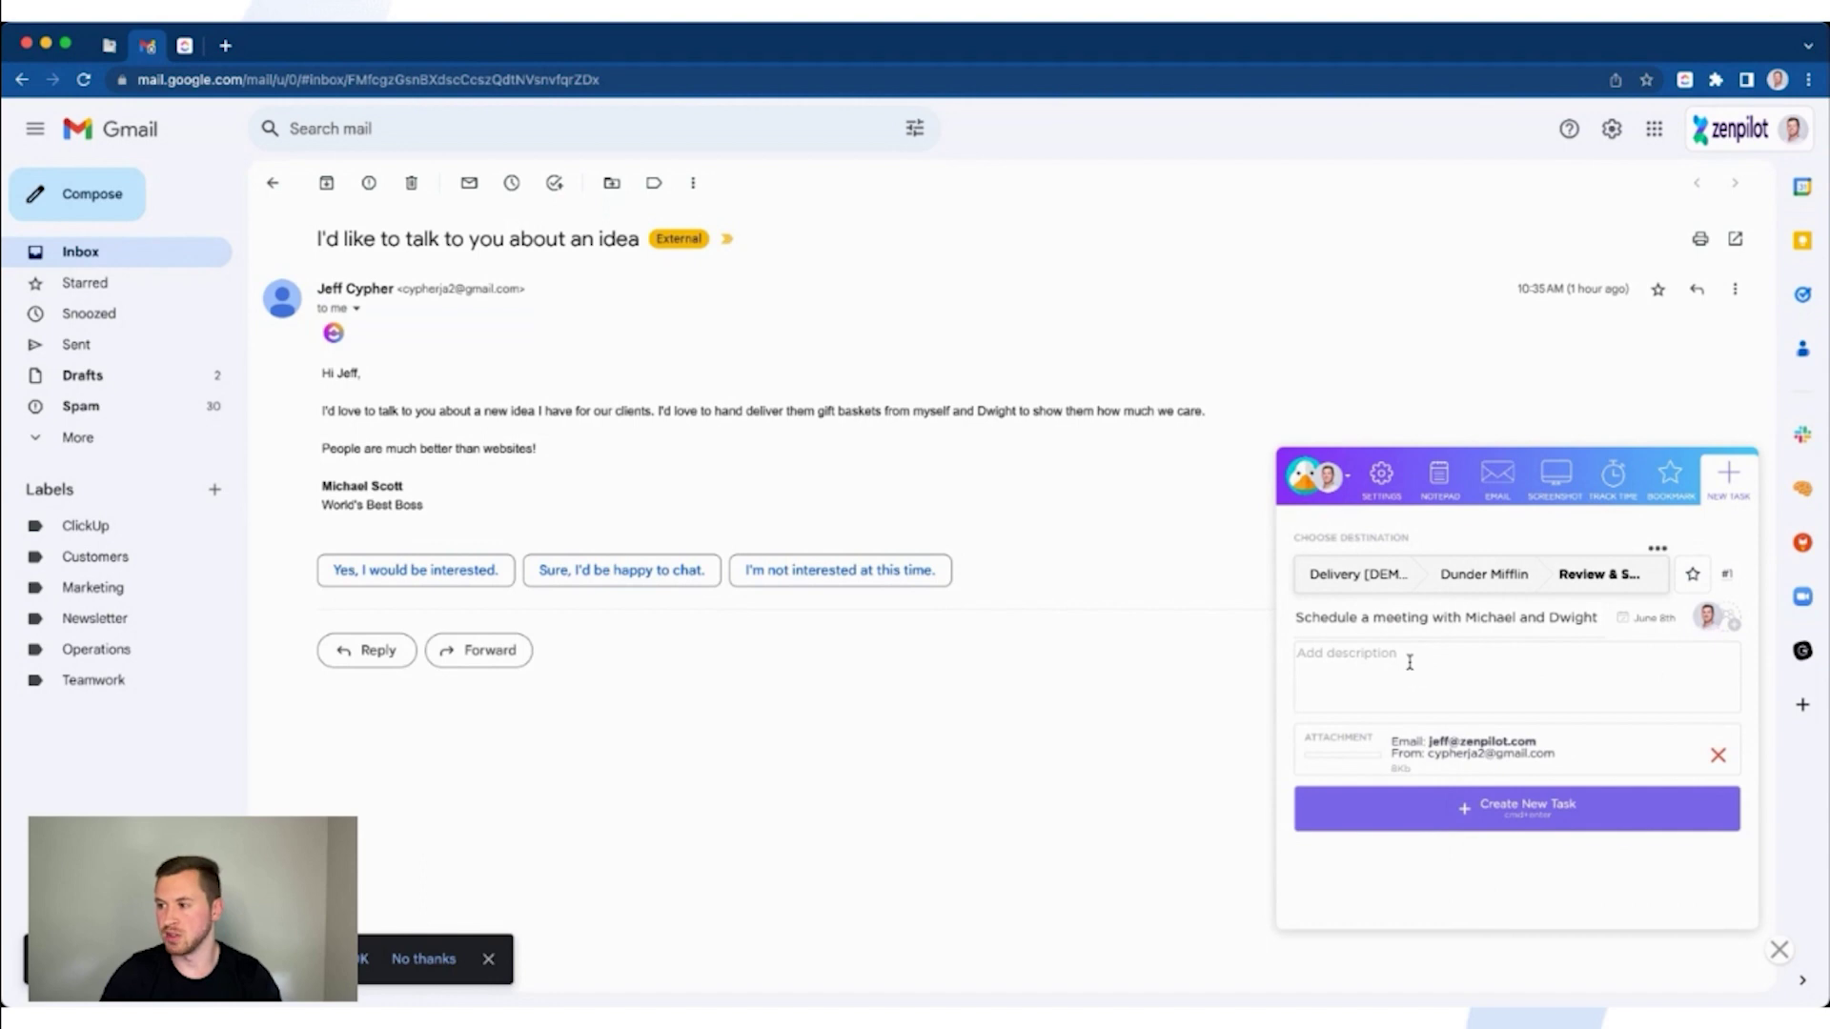
{"action": "left_click", "coordinate": [1409, 660]}
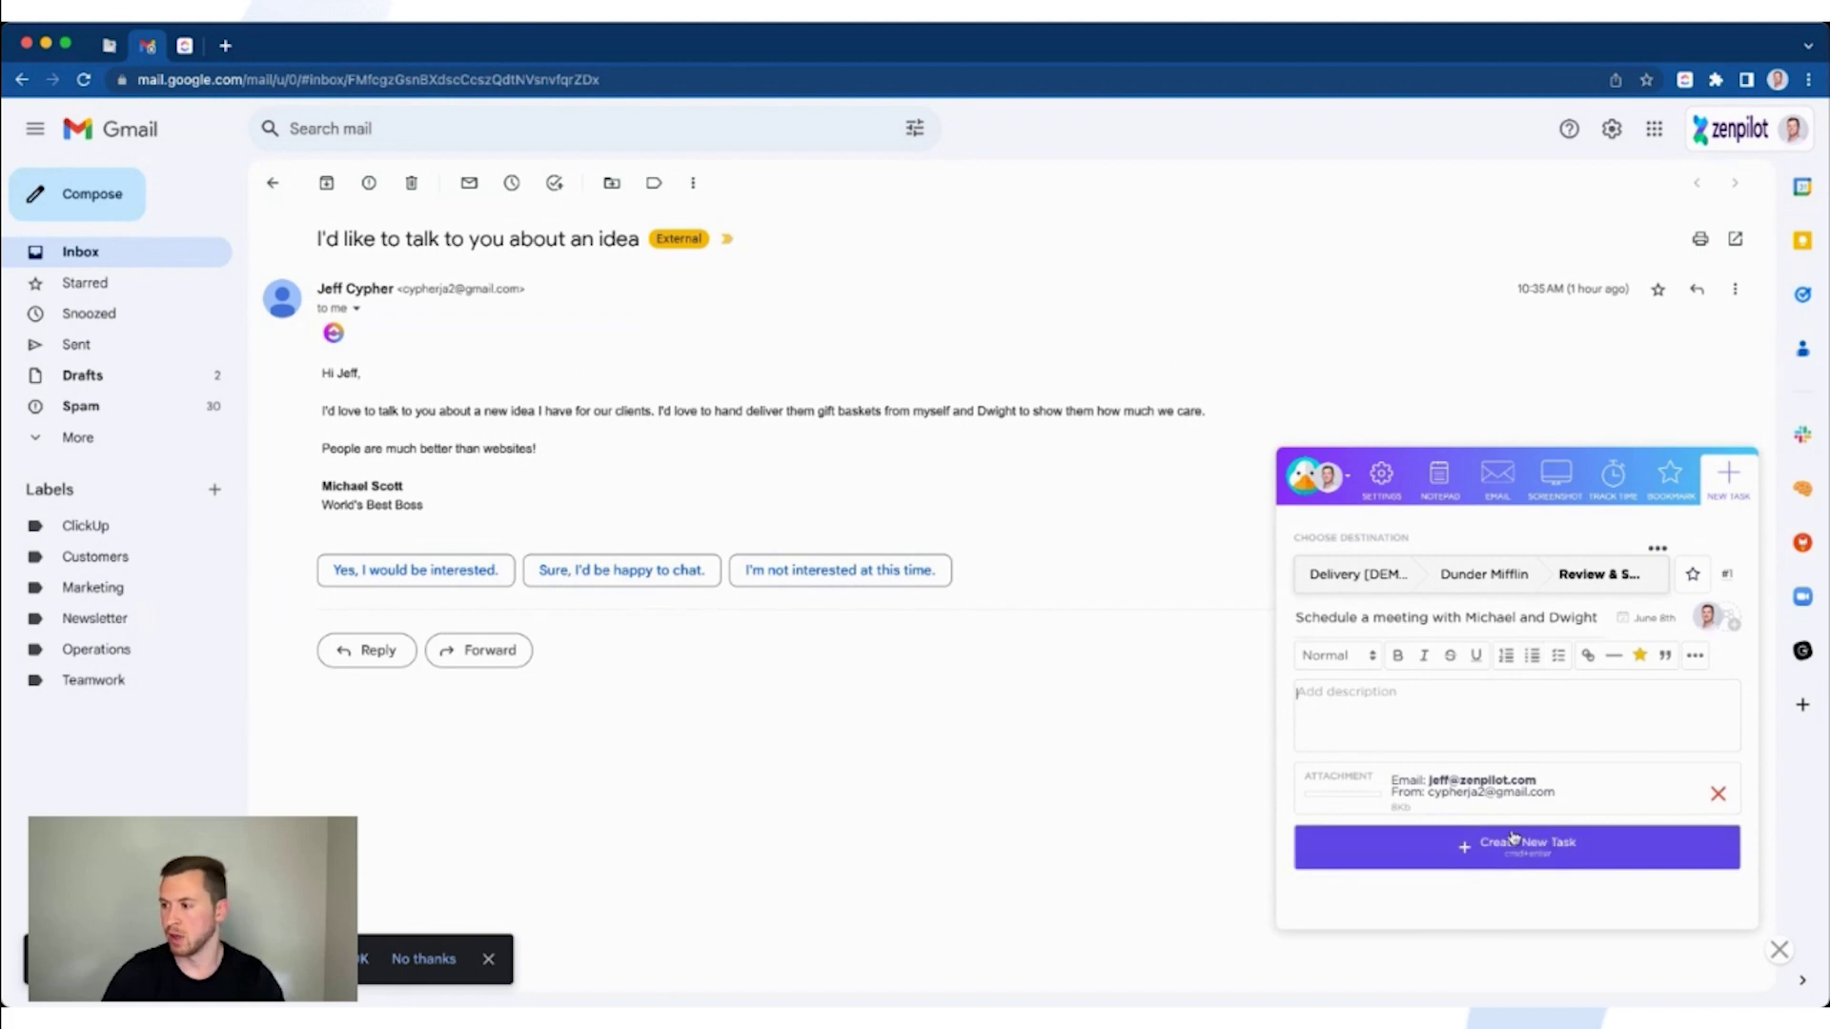
{"action": "left_click", "coordinate": [1548, 842]}
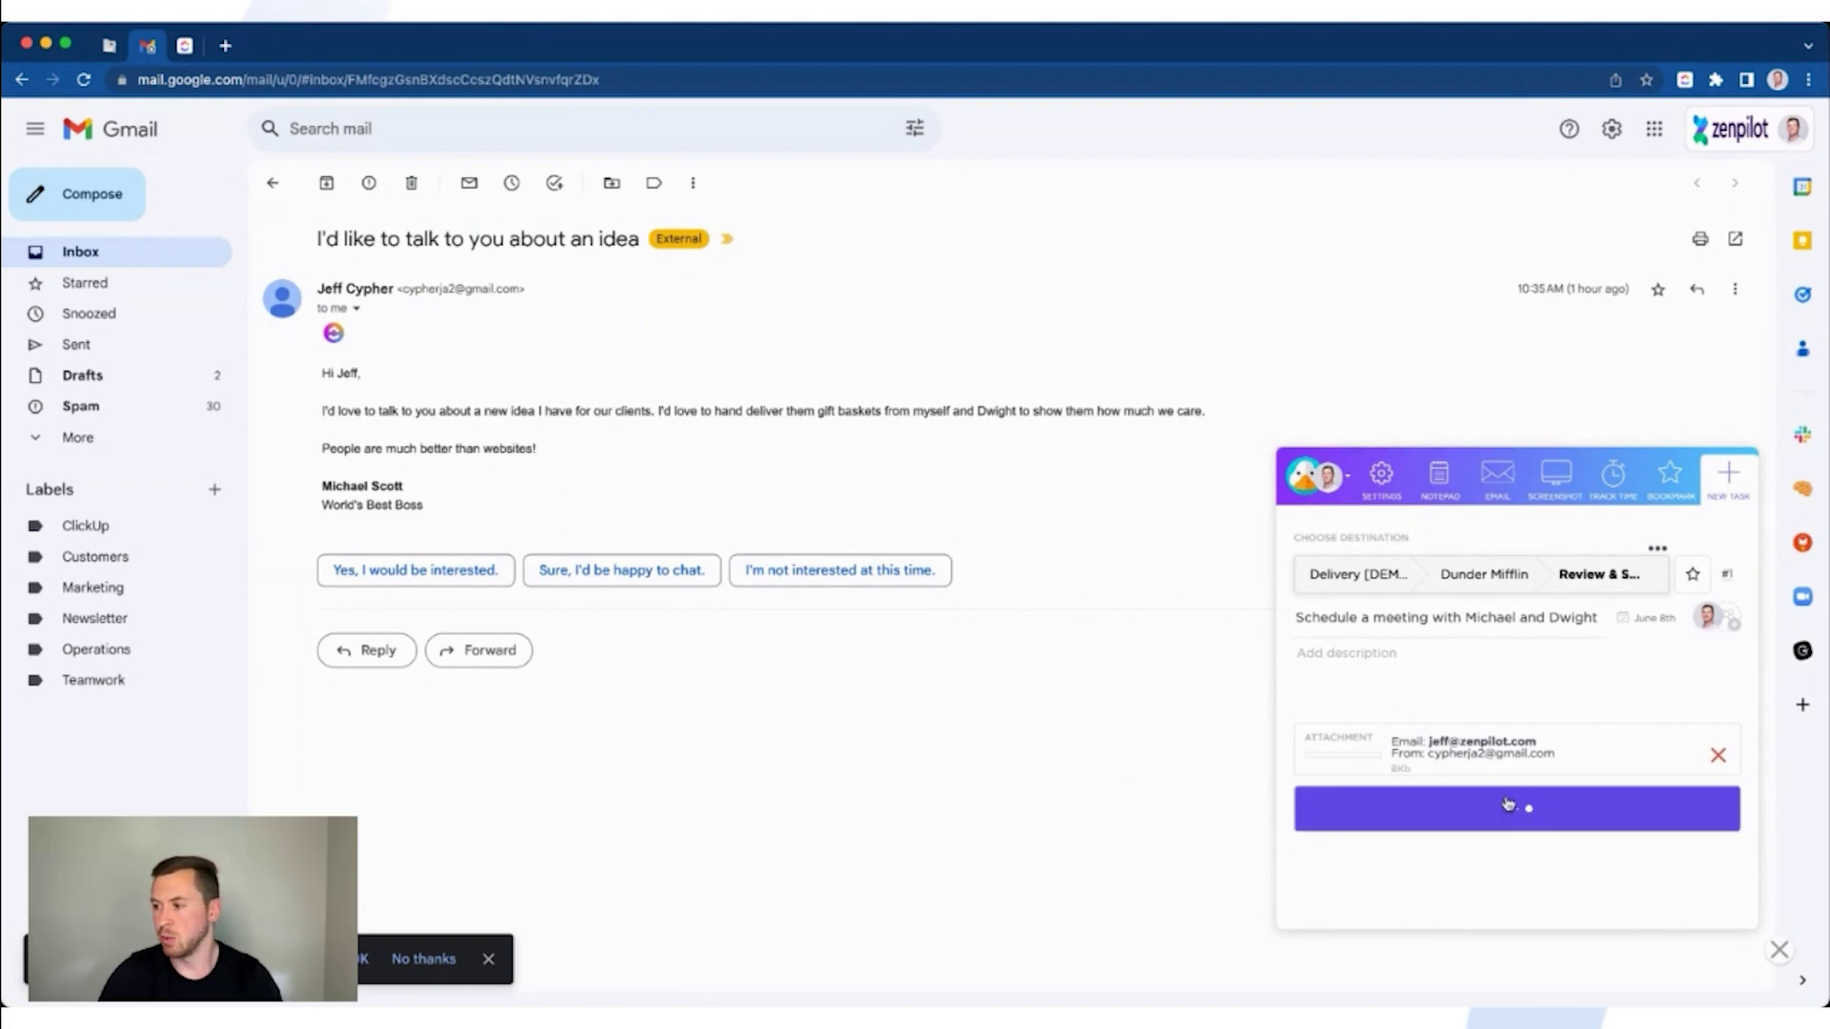
In ClickUp, open the email-based task in Dunder Mifflin's Review & Strategy list, preview its attached email, and return to the list
{"action": "left_click", "coordinate": [111, 44]}
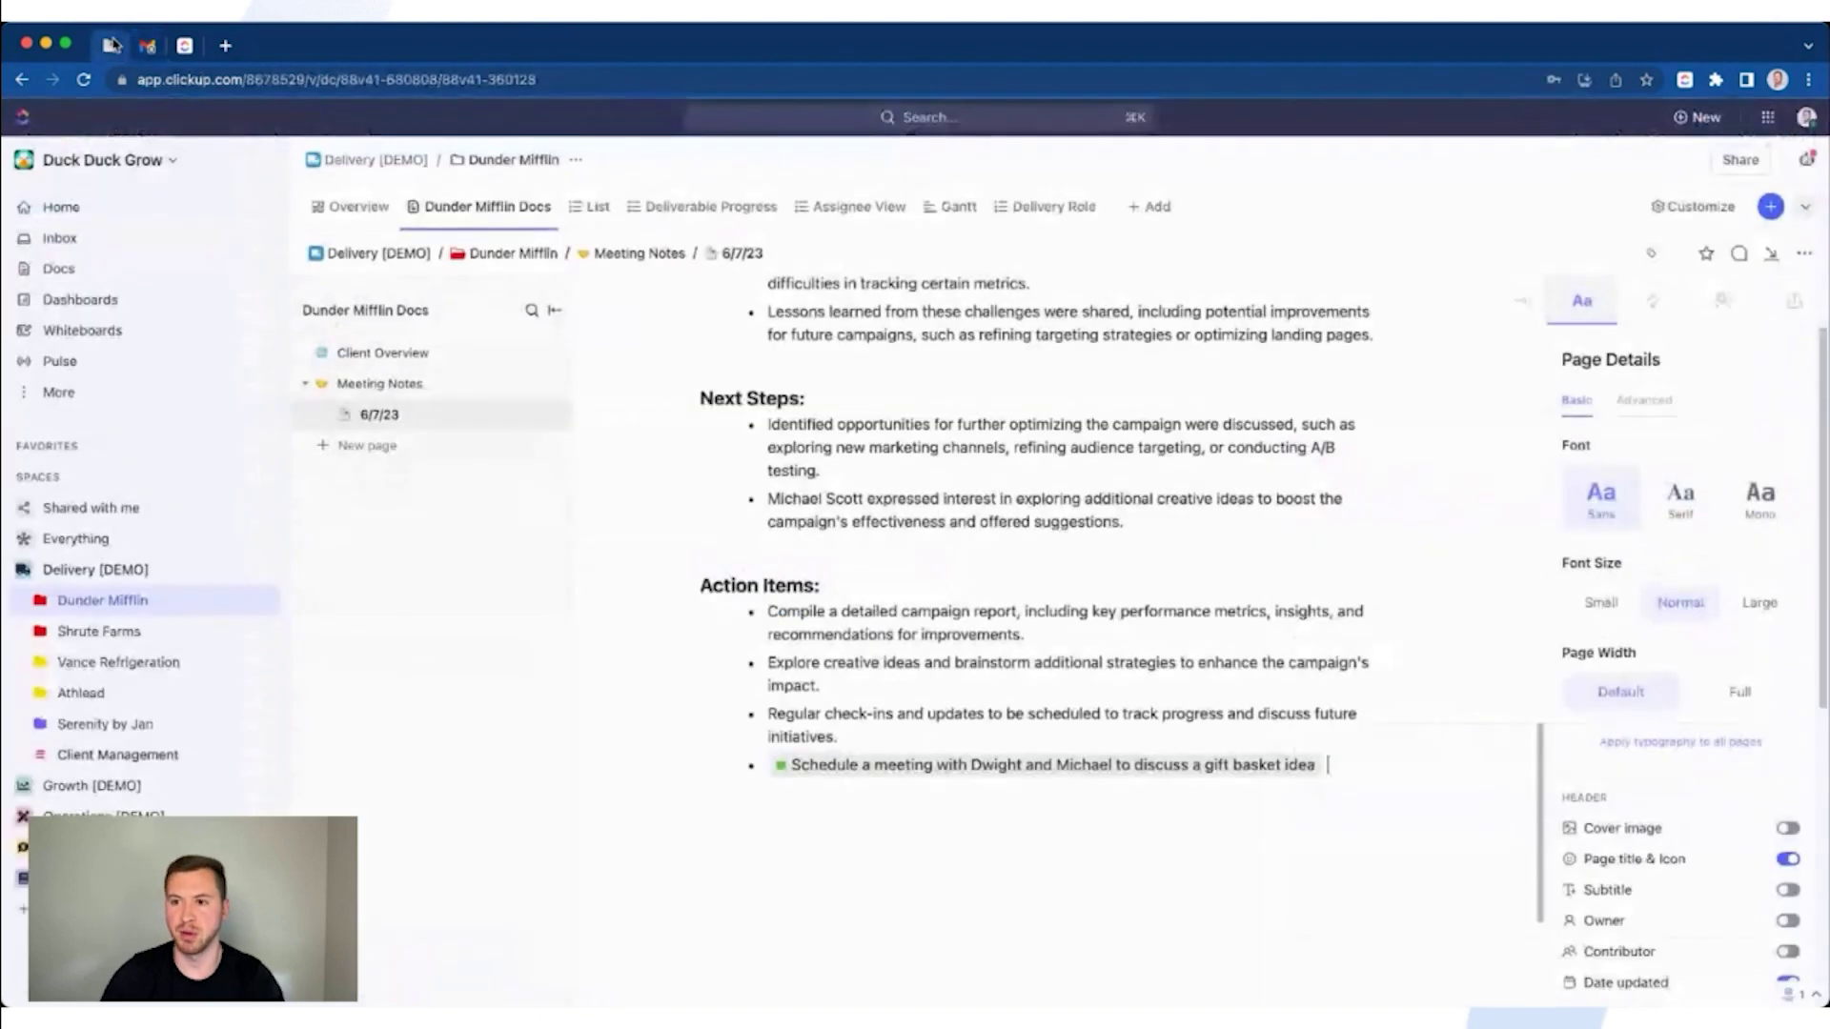
{"action": "left_click", "coordinate": [40, 600]}
{"action": "left_click", "coordinate": [150, 662]}
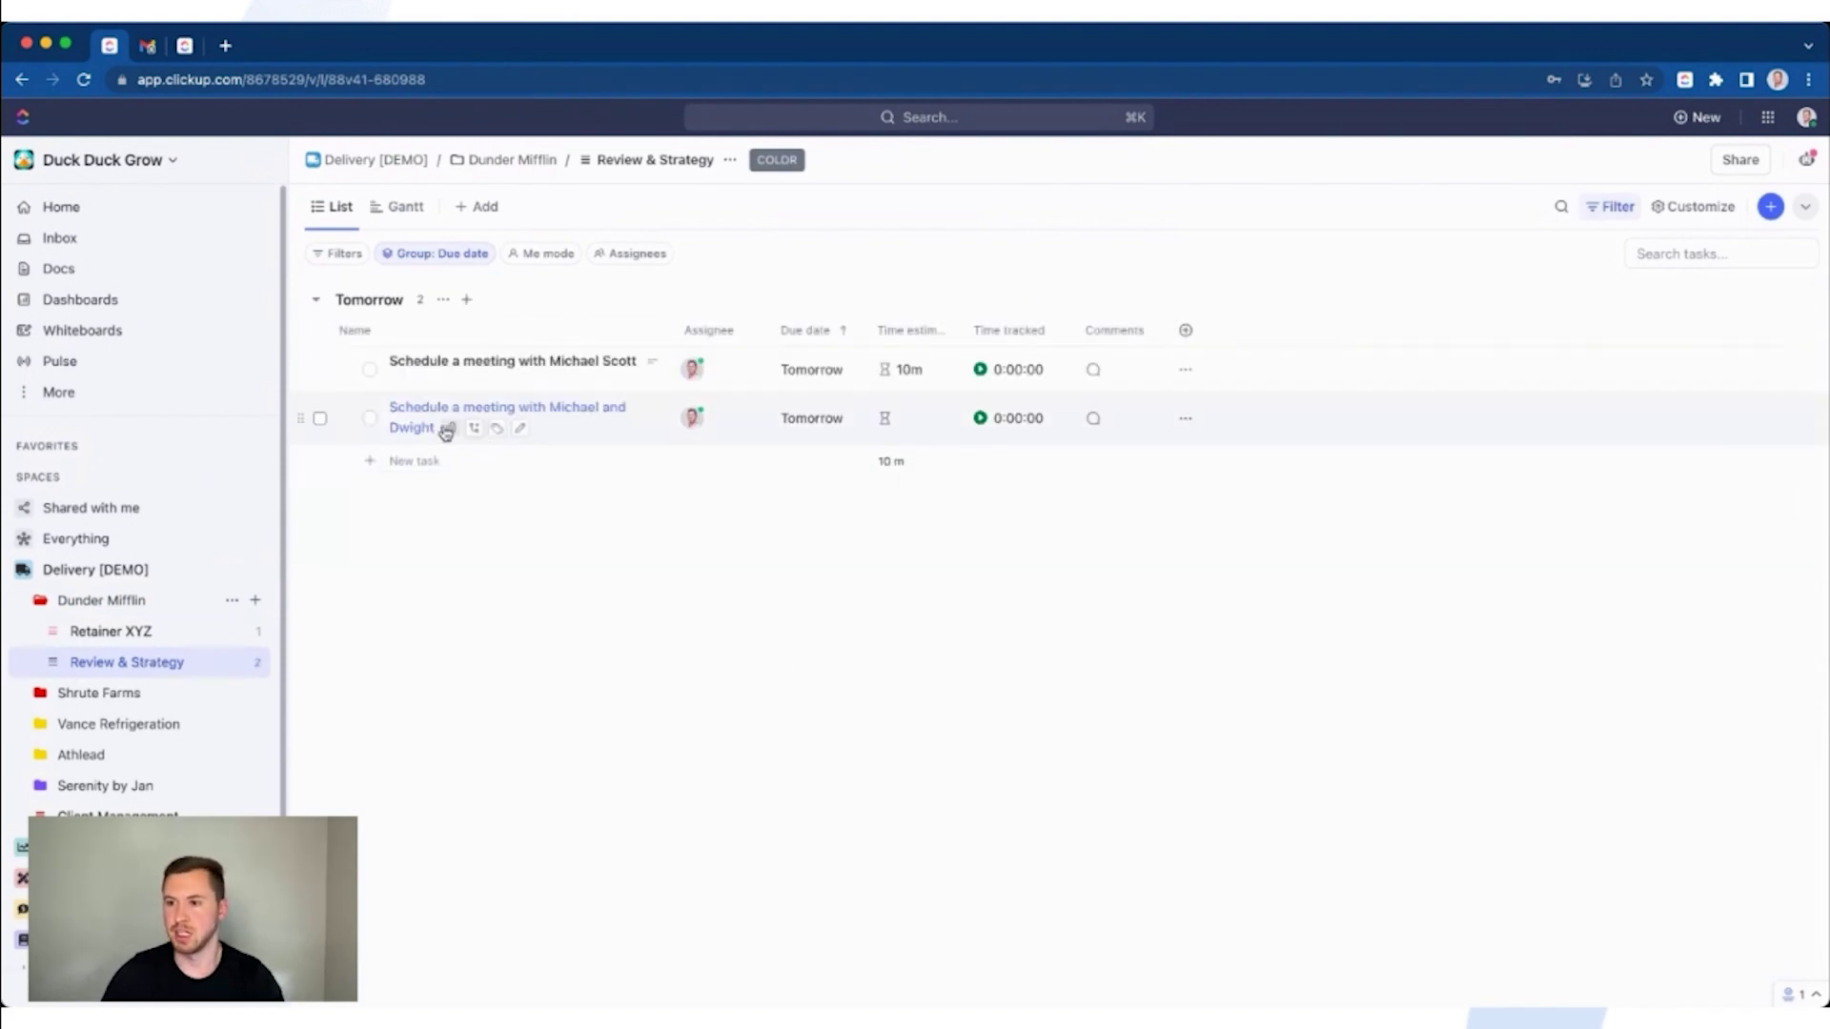
{"action": "left_click", "coordinate": [415, 417]}
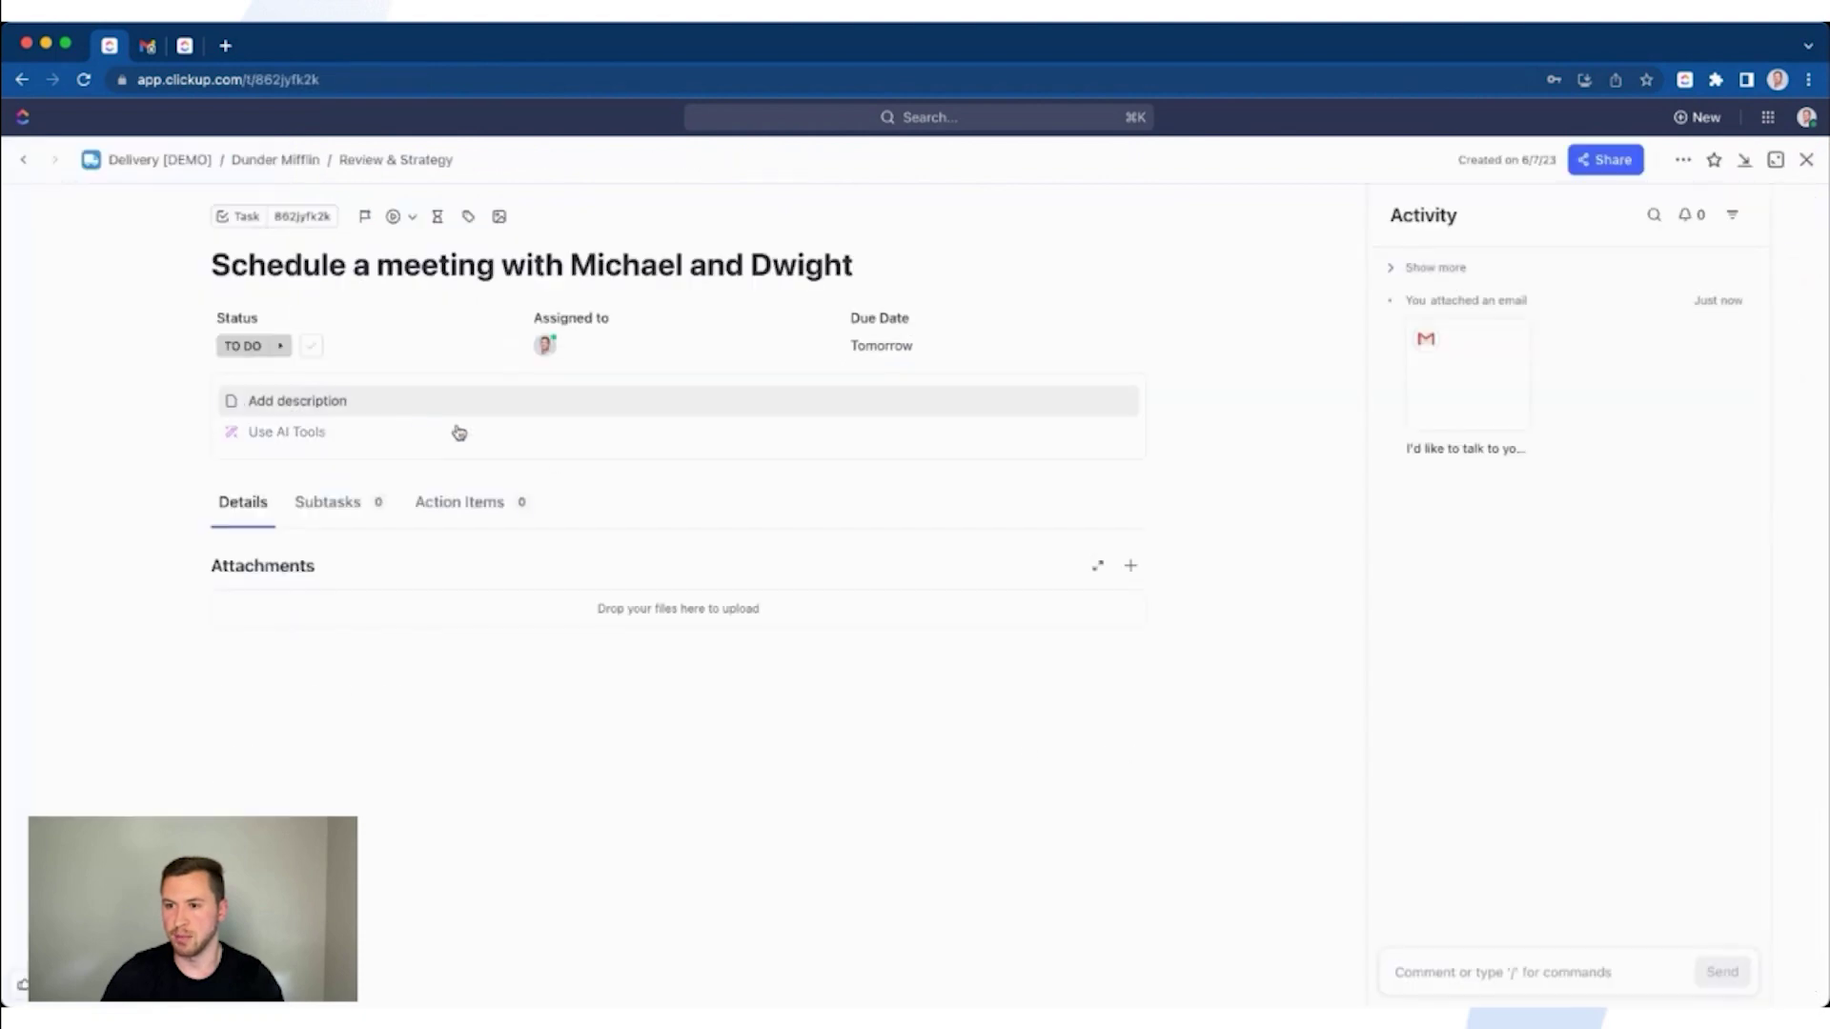
{"action": "scroll", "coordinate": [355, 552], "scroll_direction": "down", "scroll_amount": 1}
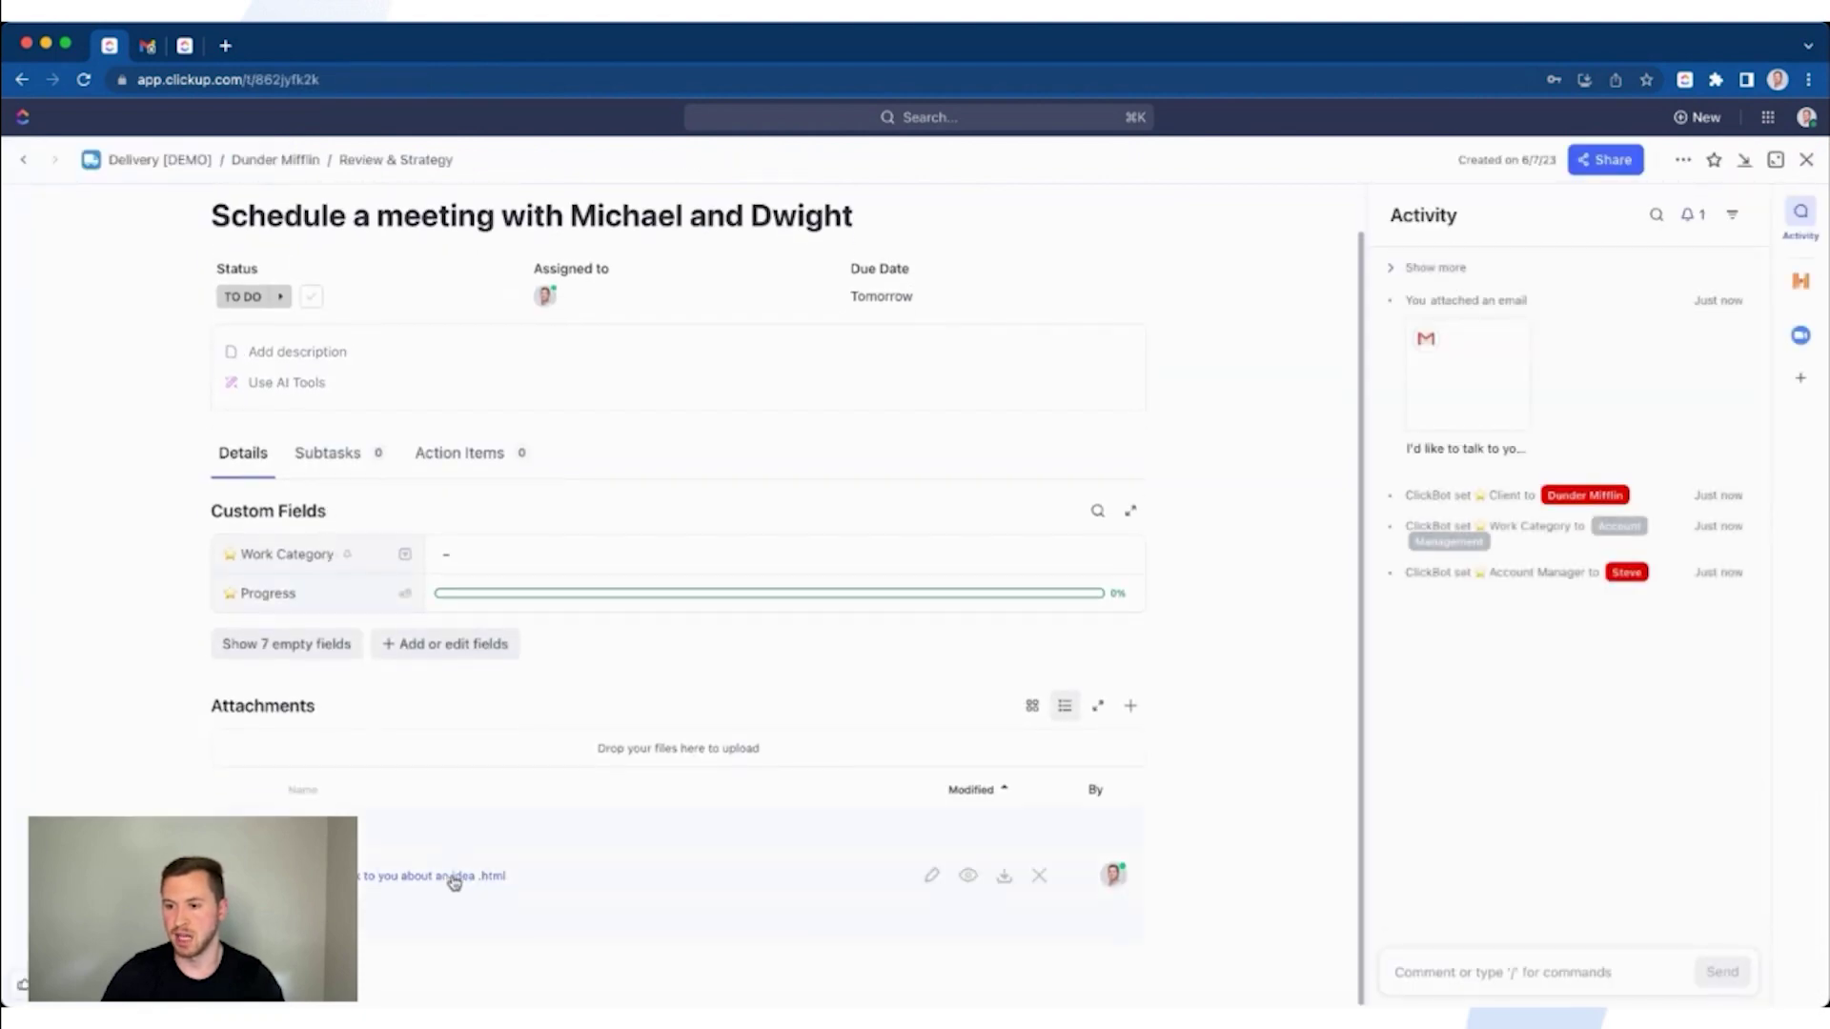
{"action": "left_click", "coordinate": [409, 883]}
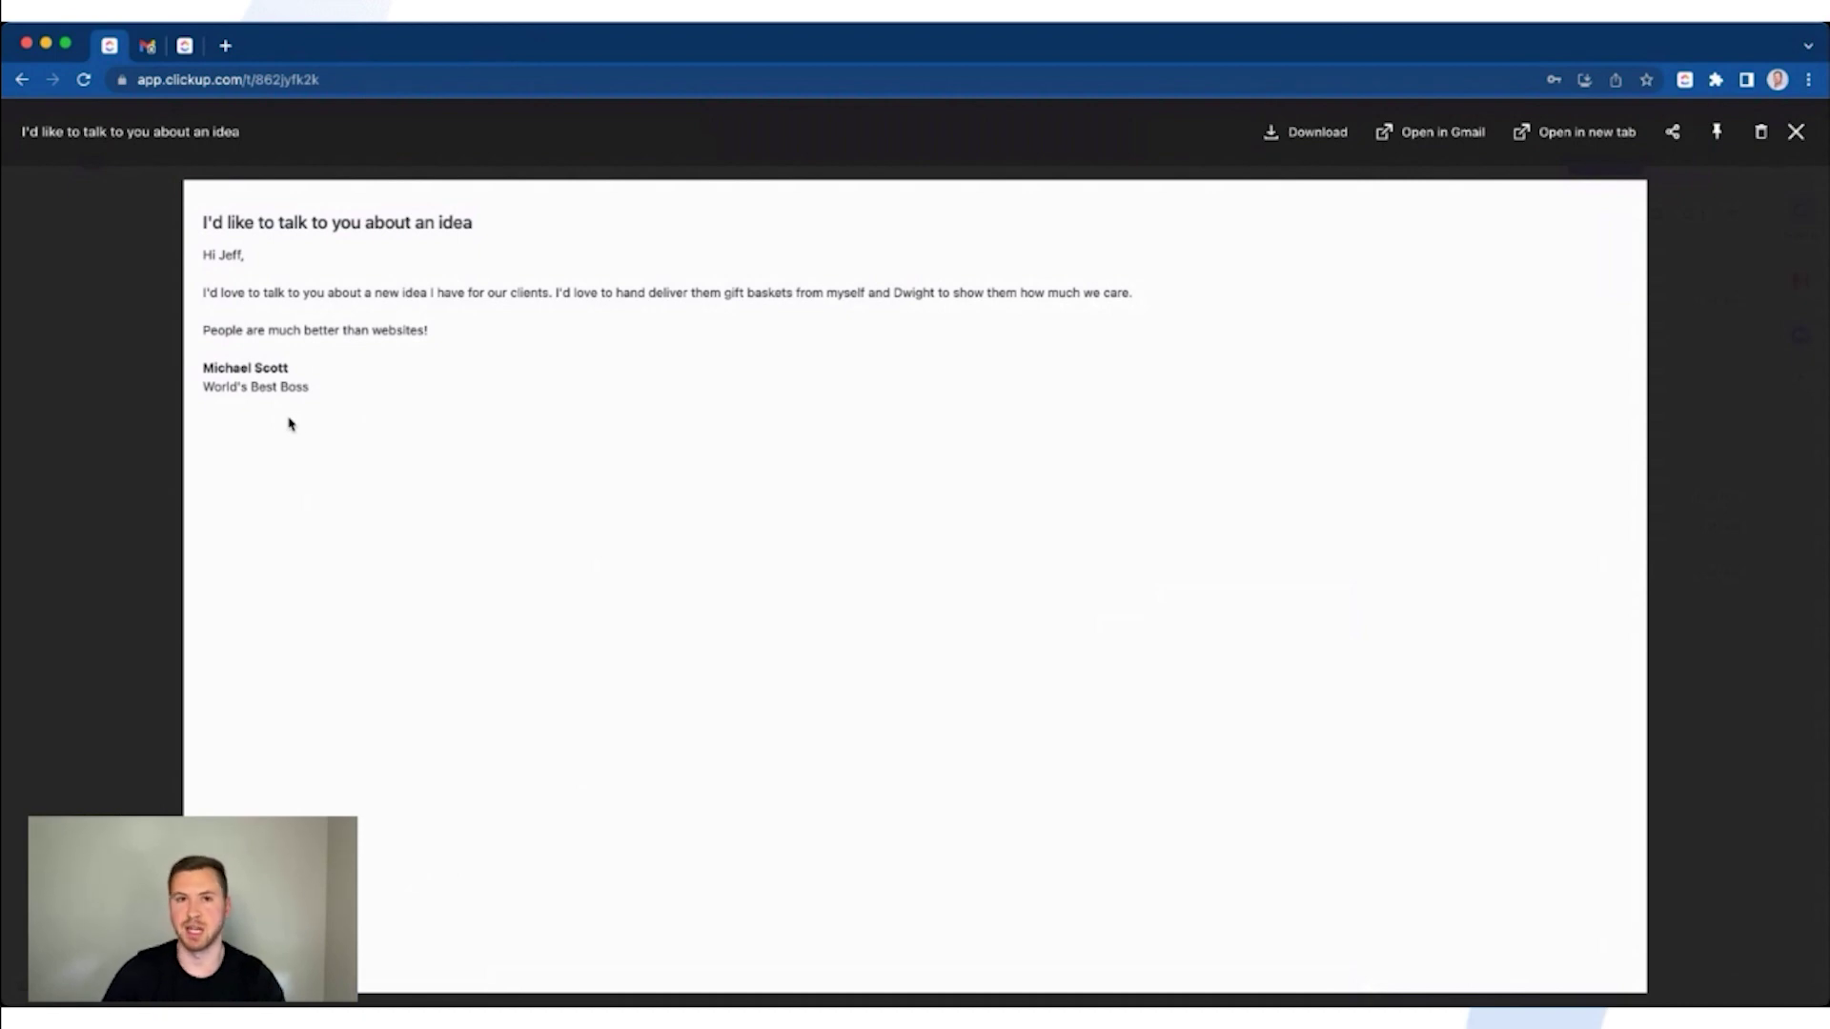
{"action": "key", "text": "Escape"}
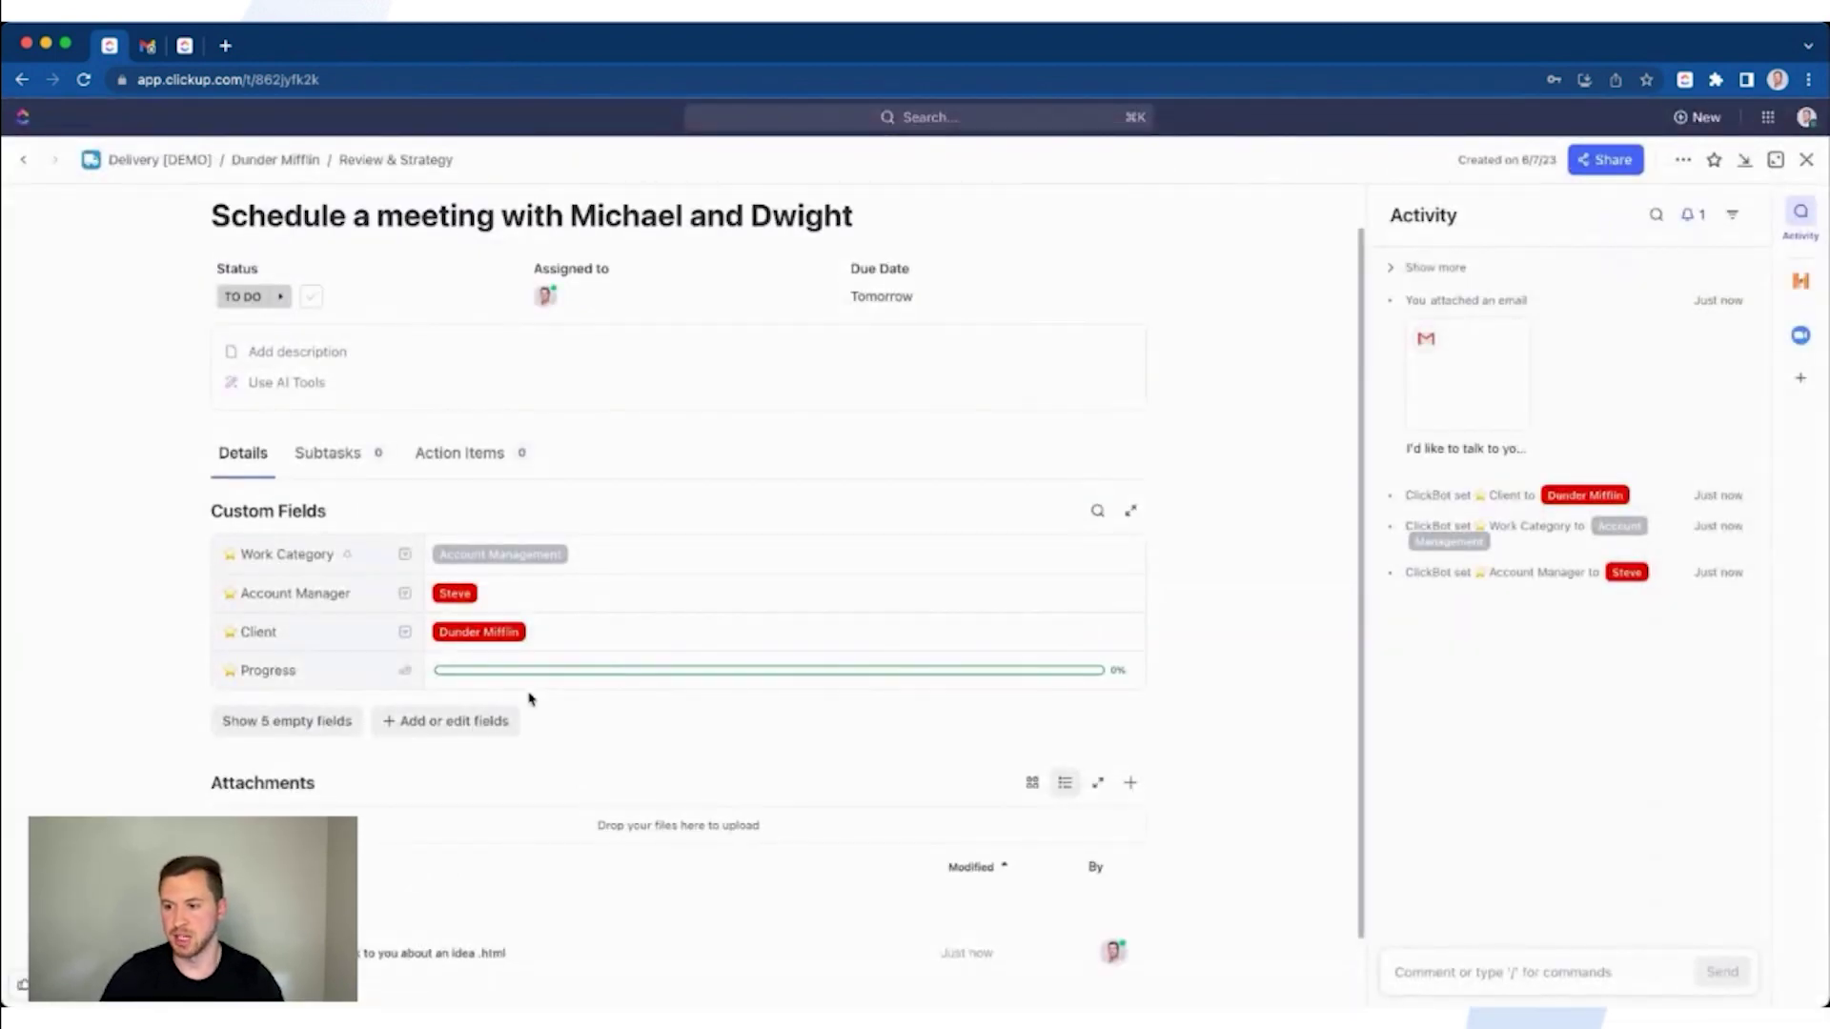
{"action": "left_click", "coordinate": [1806, 159]}
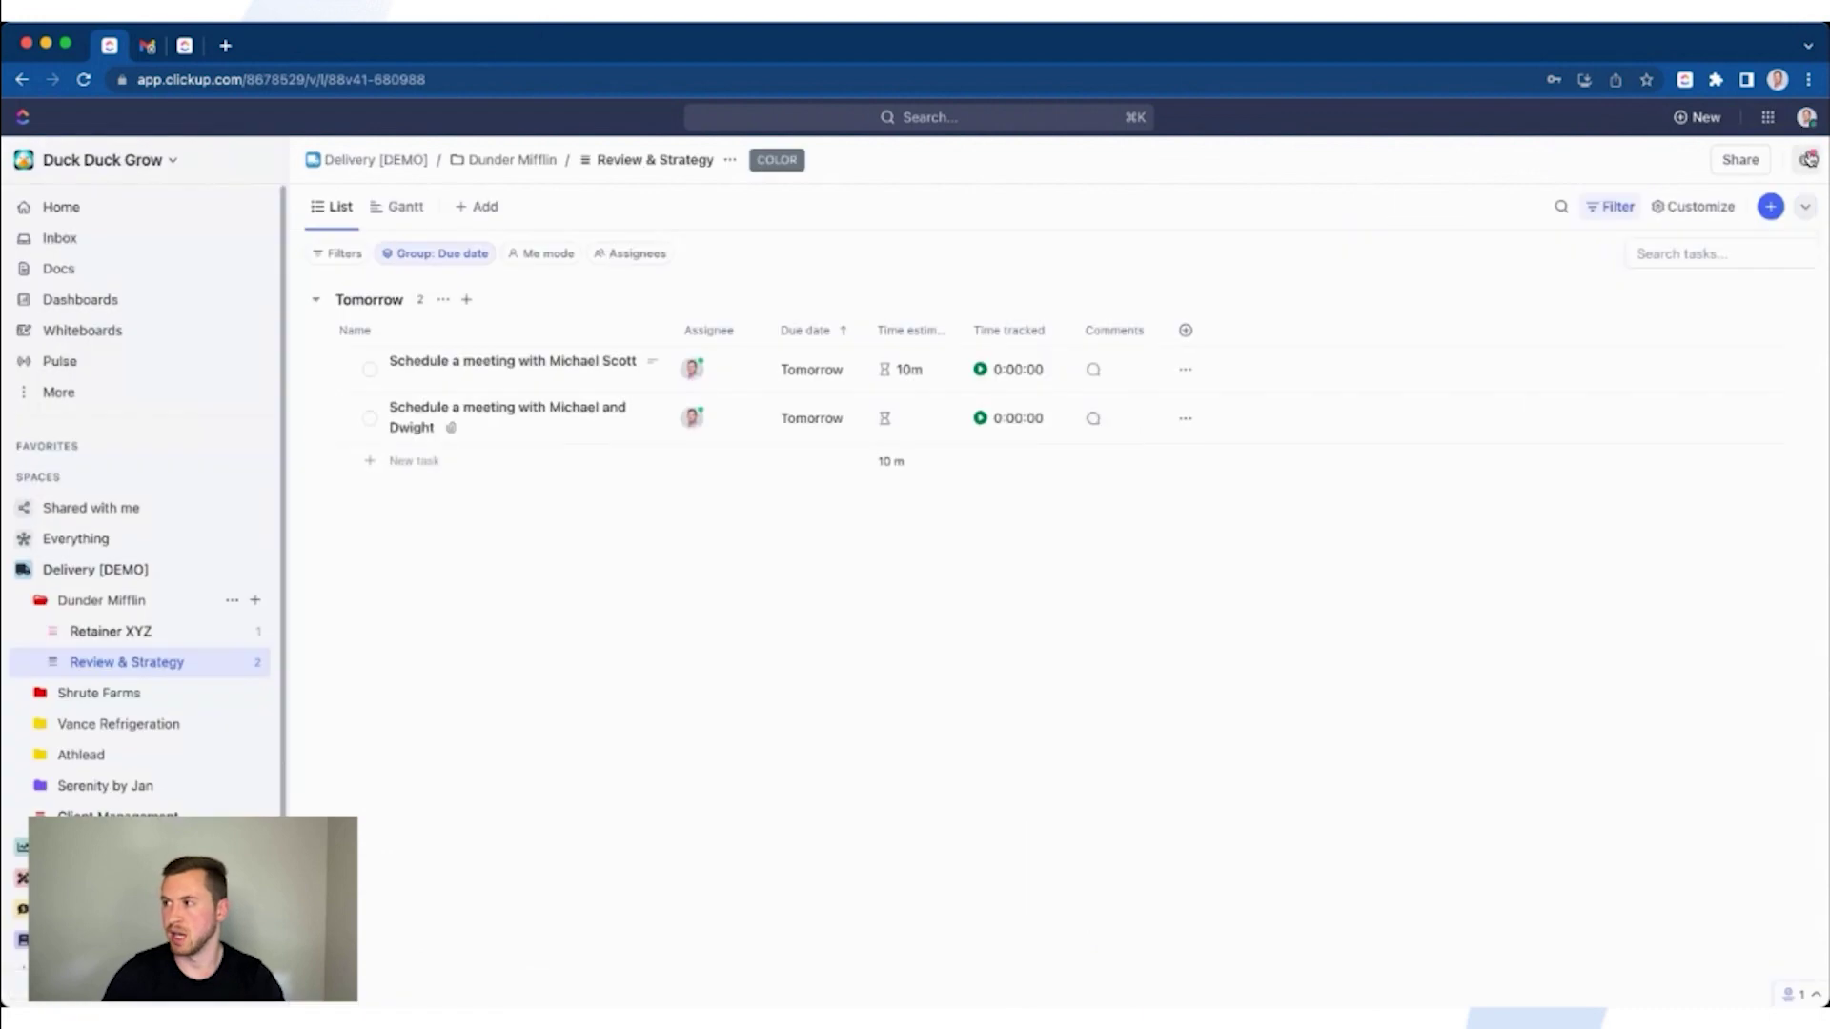
Enter a time estimate of 10min for the meeting task created from the email
{"action": "left_click", "coordinate": [894, 425]}
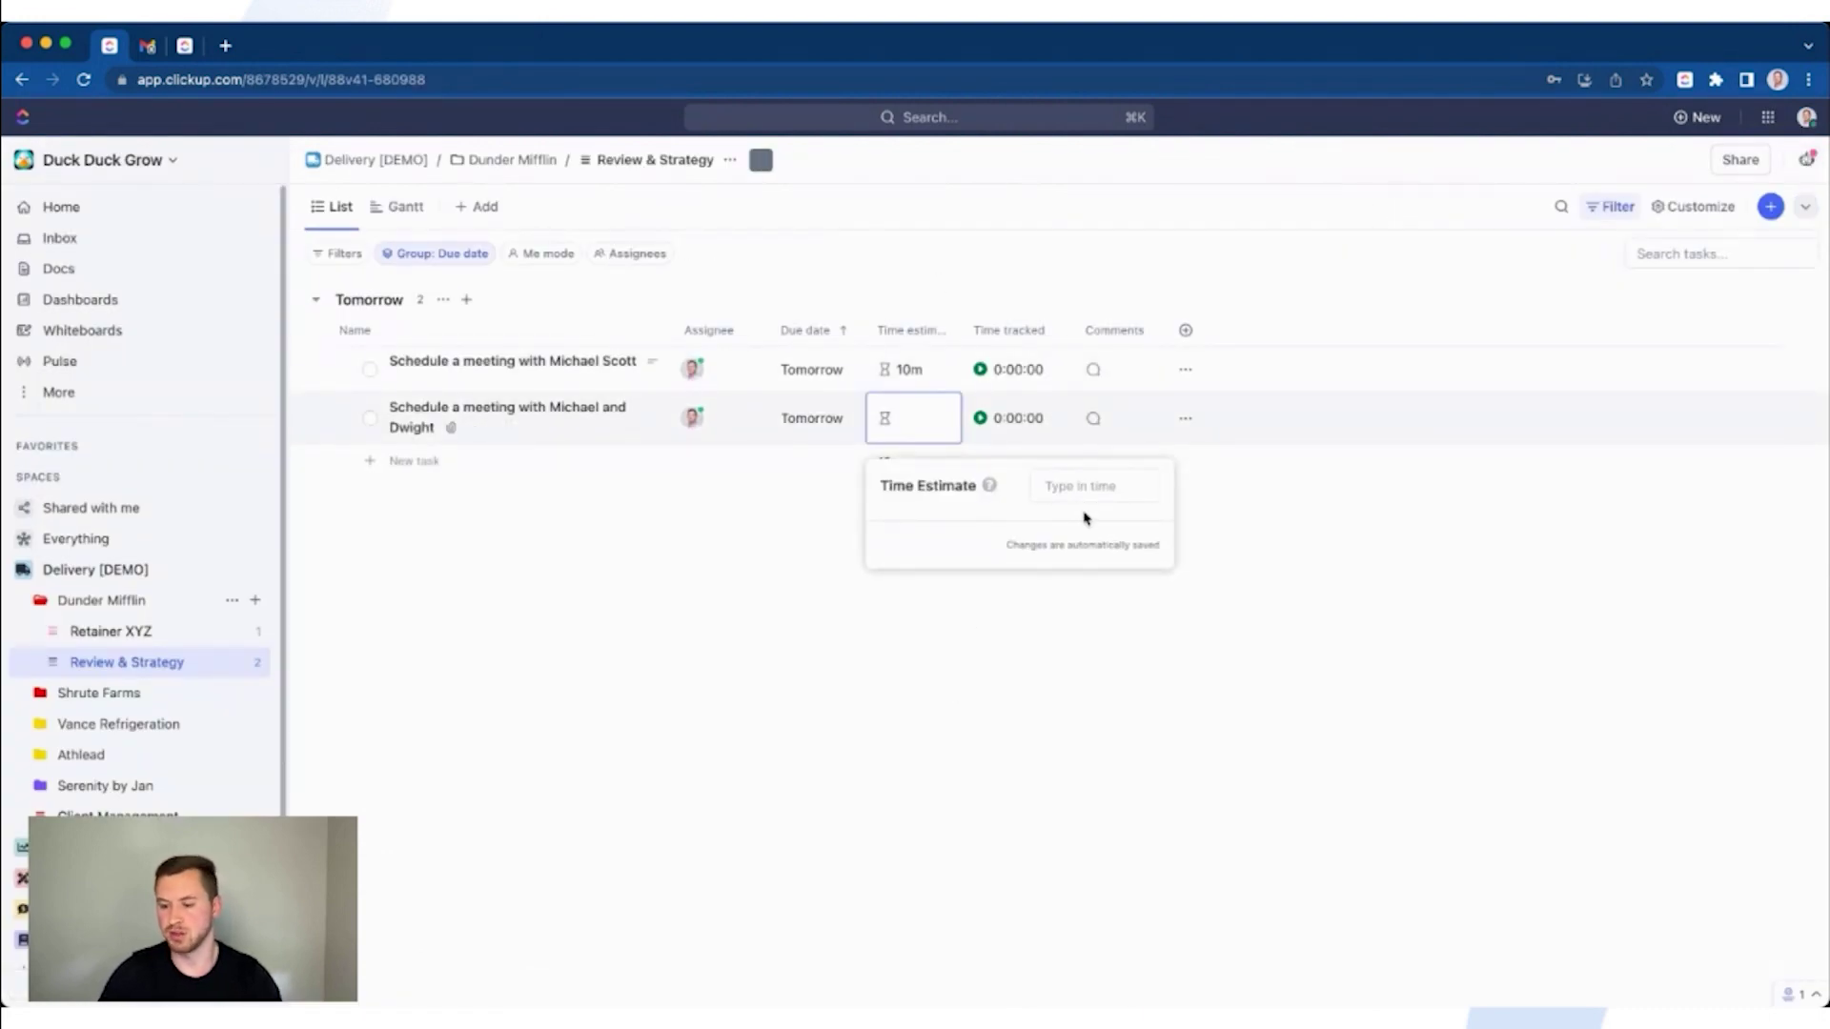
{"action": "type", "text": "10min"}
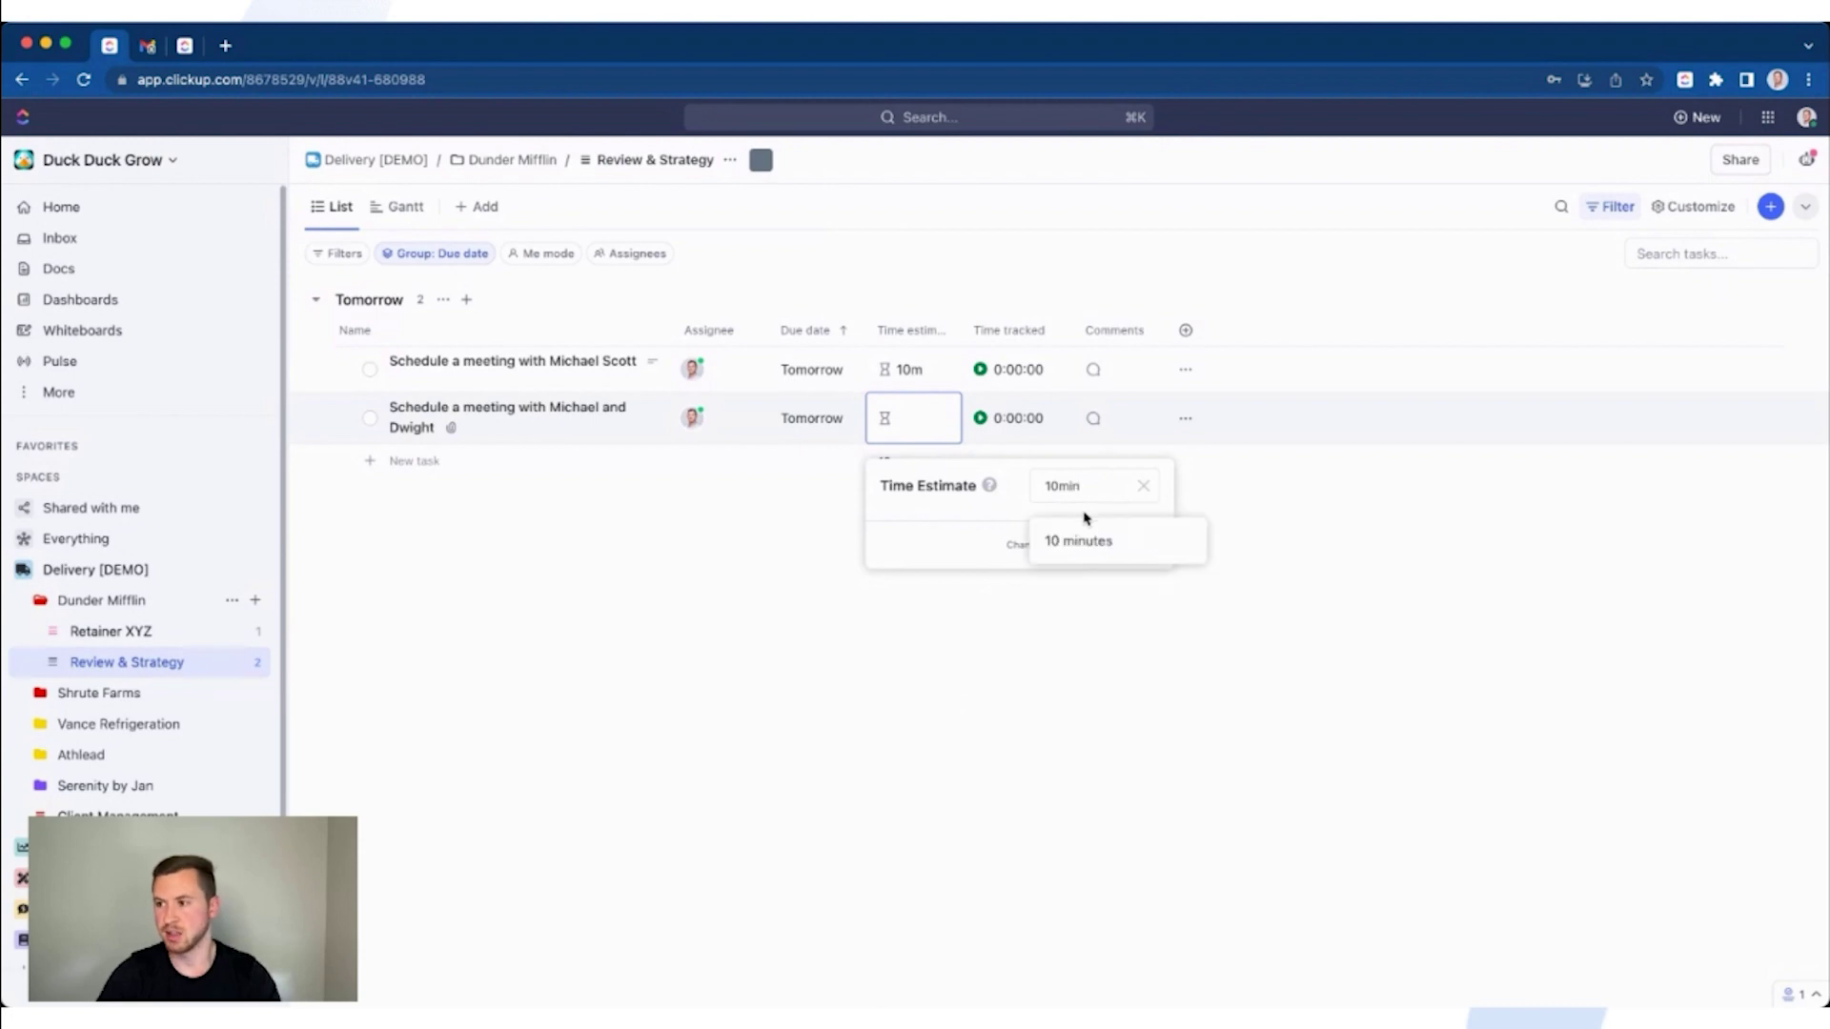